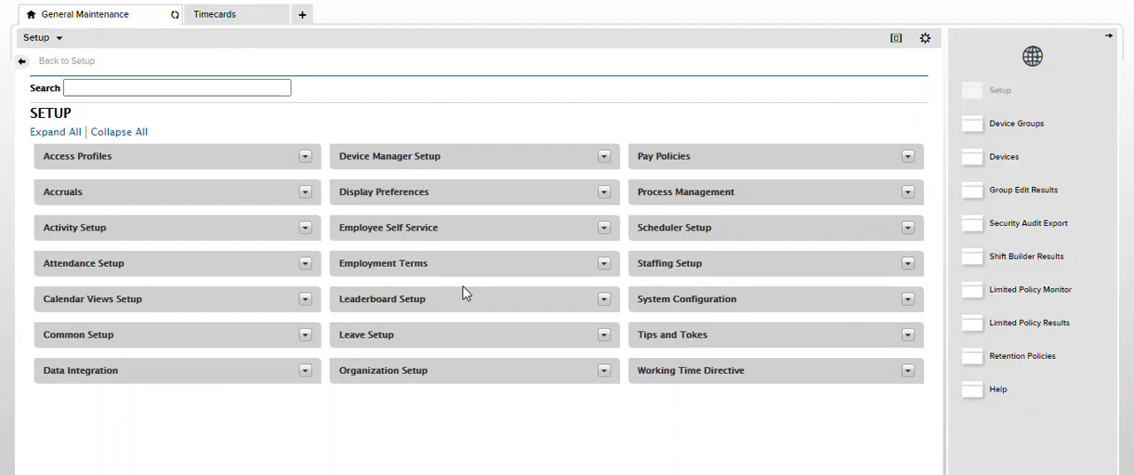
Expand the Accruals and Pay Policies categories in the setup list
click(304, 192)
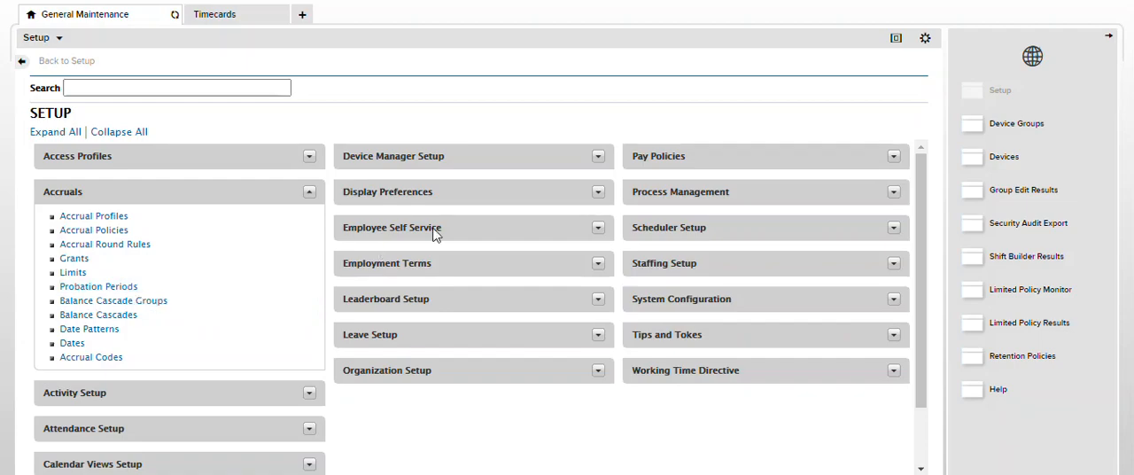
triple_click(687, 156)
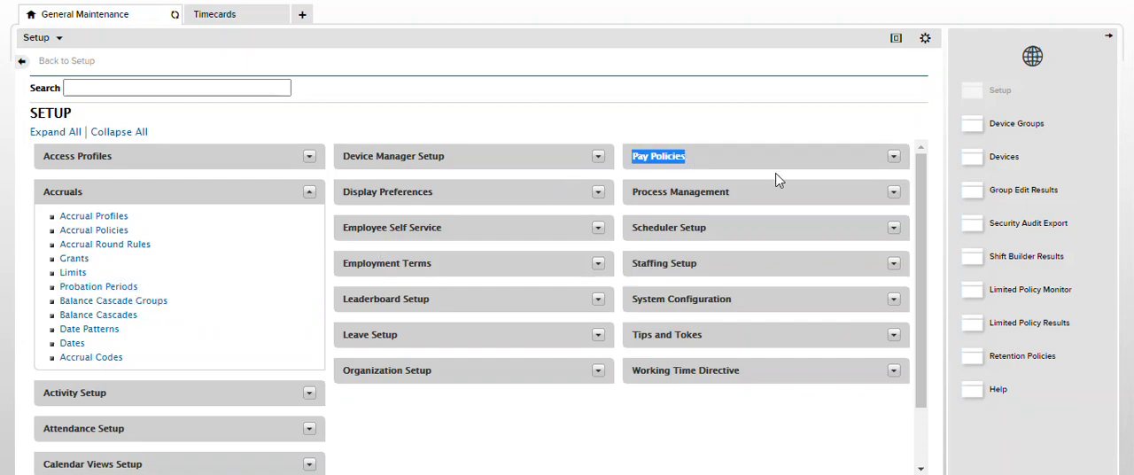
click(894, 157)
scroll(703, 256, down, 3)
scroll(734, 239, up, 3)
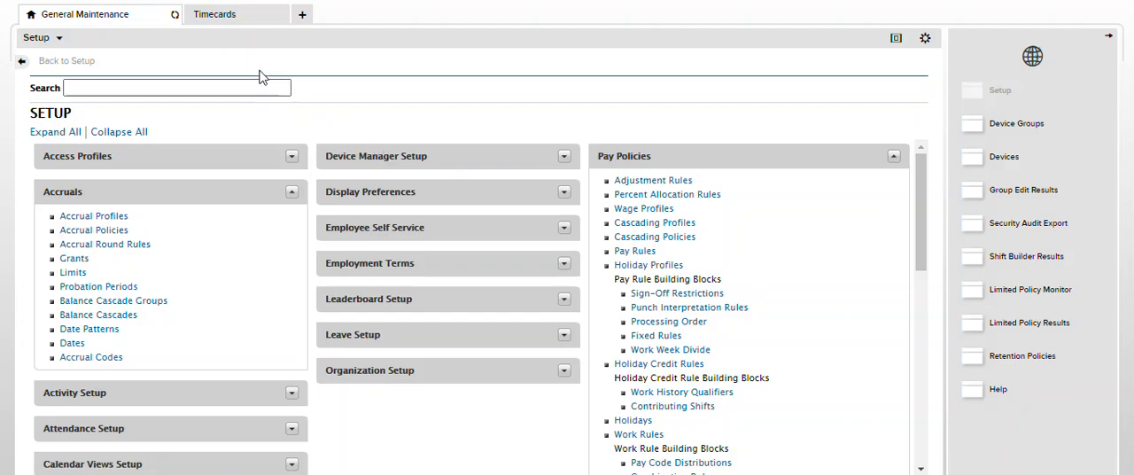
In the employee's timecard, try to save a Sick pay code for the full scheduled day on Mon 7/19
click(217, 27)
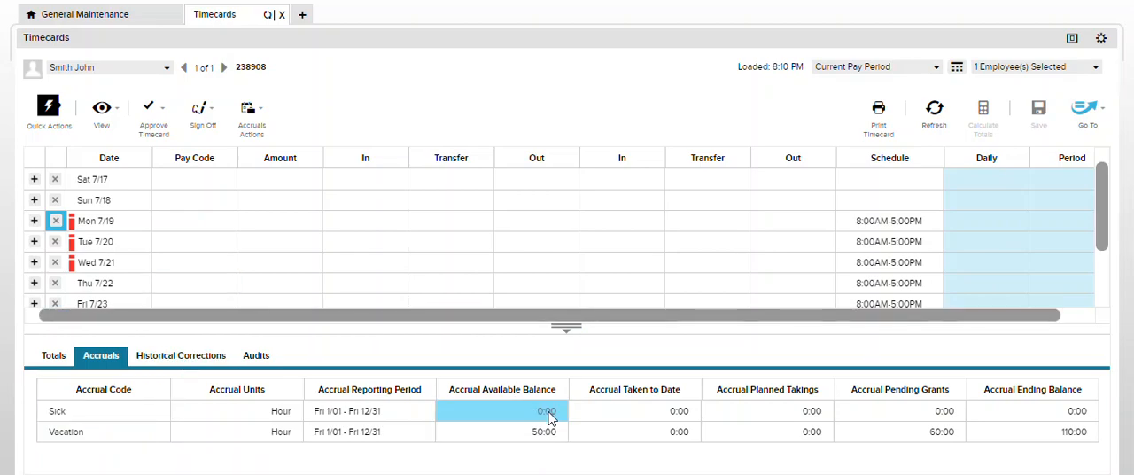
click(213, 224)
text(s)
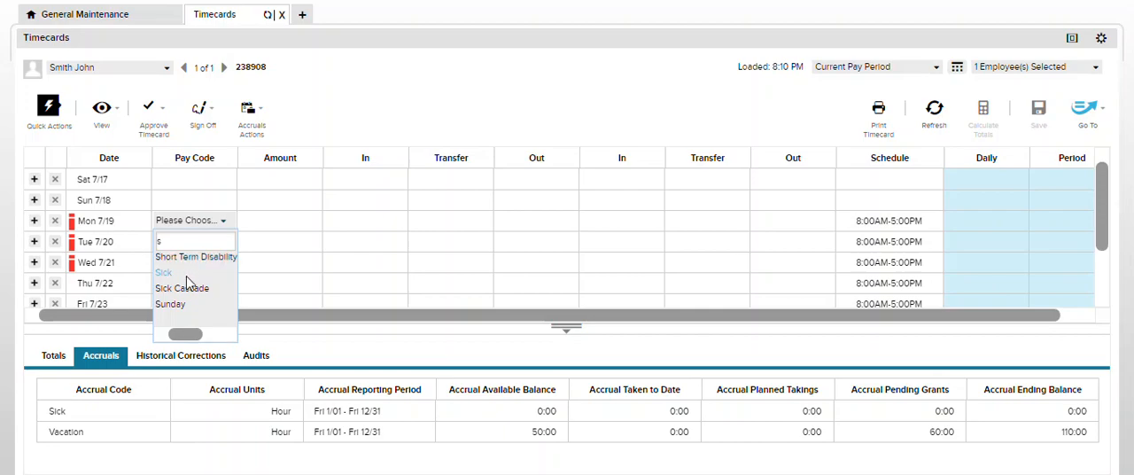
click(187, 274)
click(275, 221)
click(280, 264)
click(979, 120)
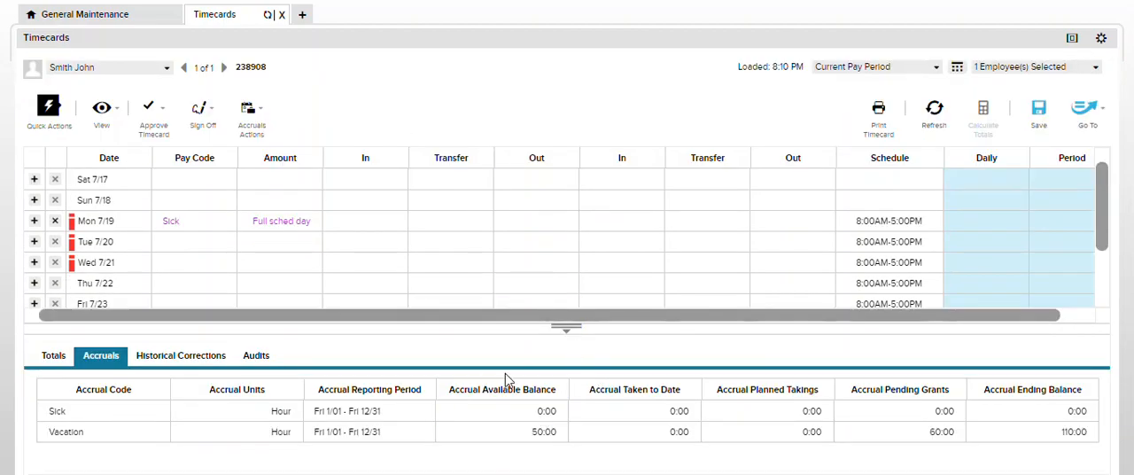
Check the Sick and Vacation accrual balances, and discard the unsaved timecard entry by refreshing
click(486, 228)
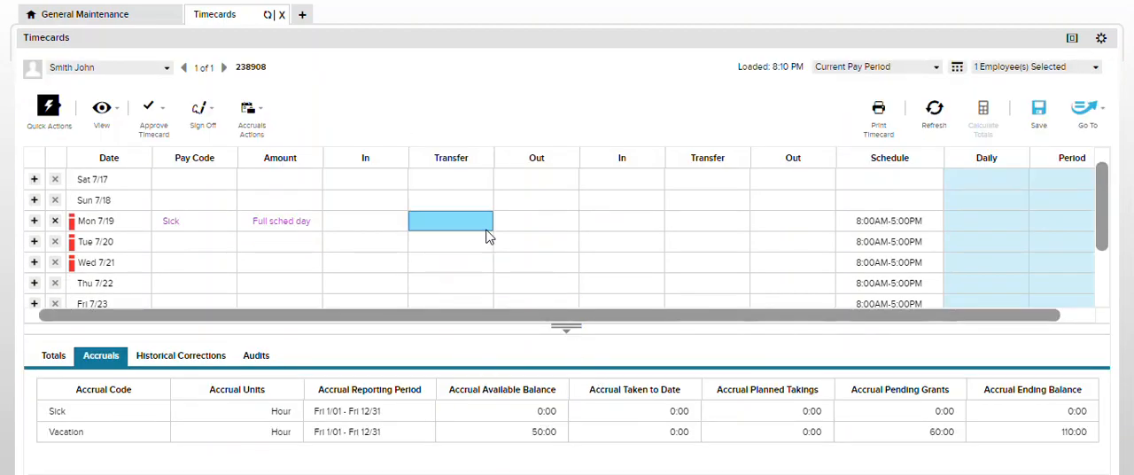
click(496, 228)
click(548, 412)
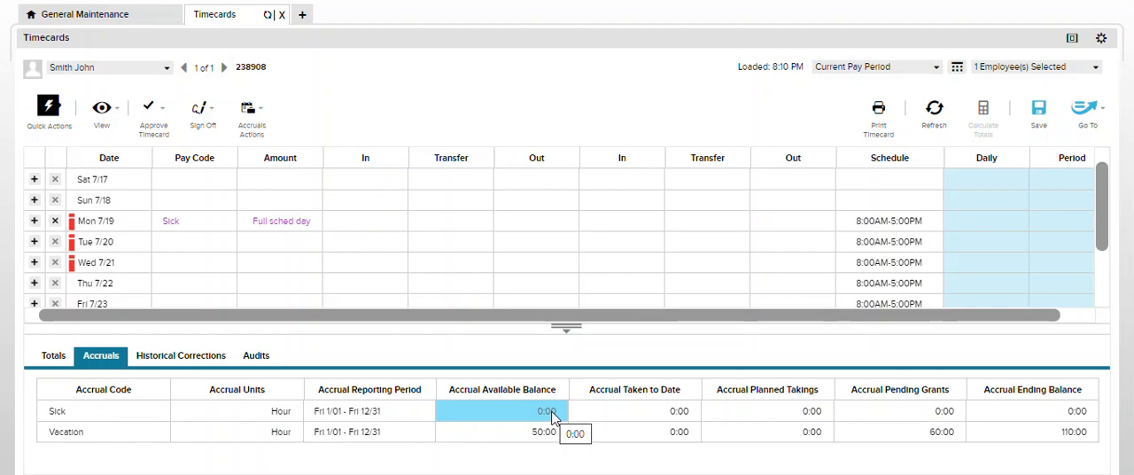
click(608, 223)
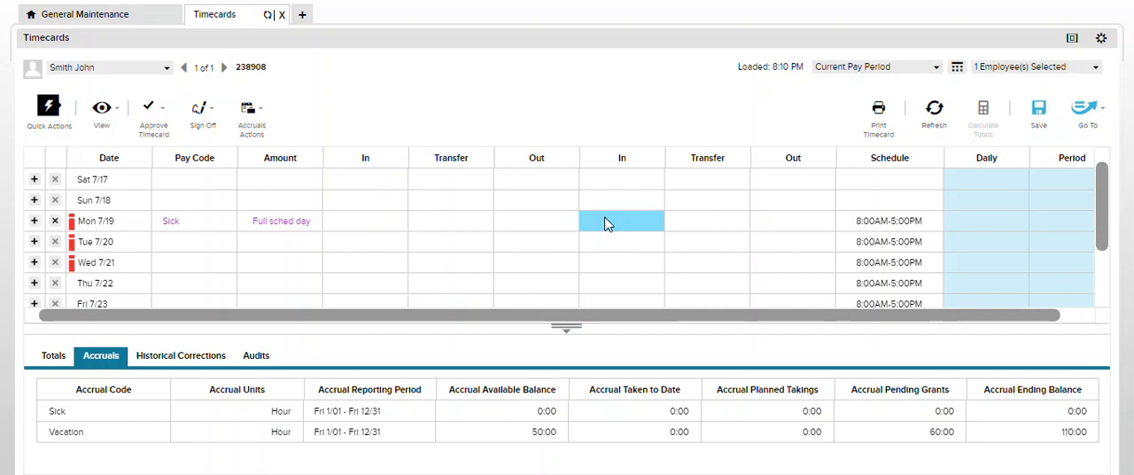
click(935, 111)
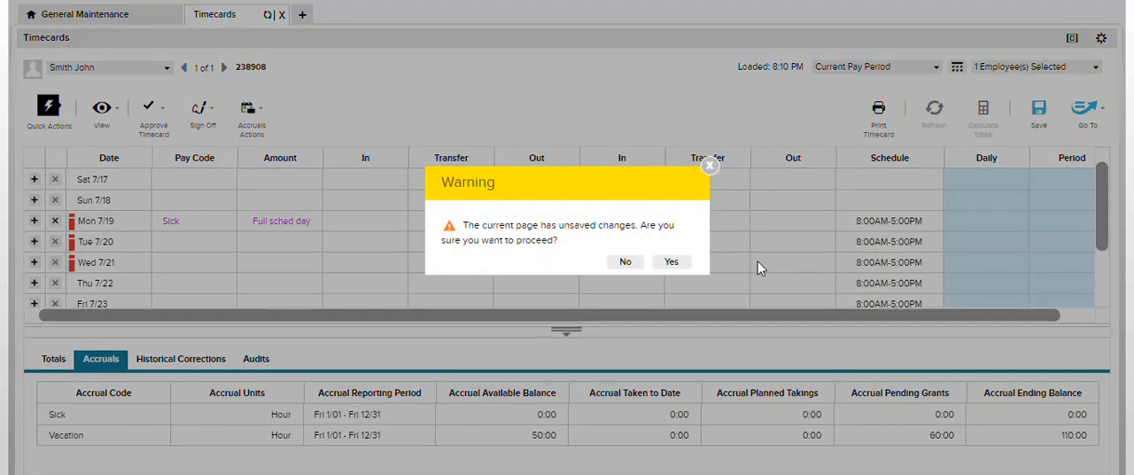
click(673, 262)
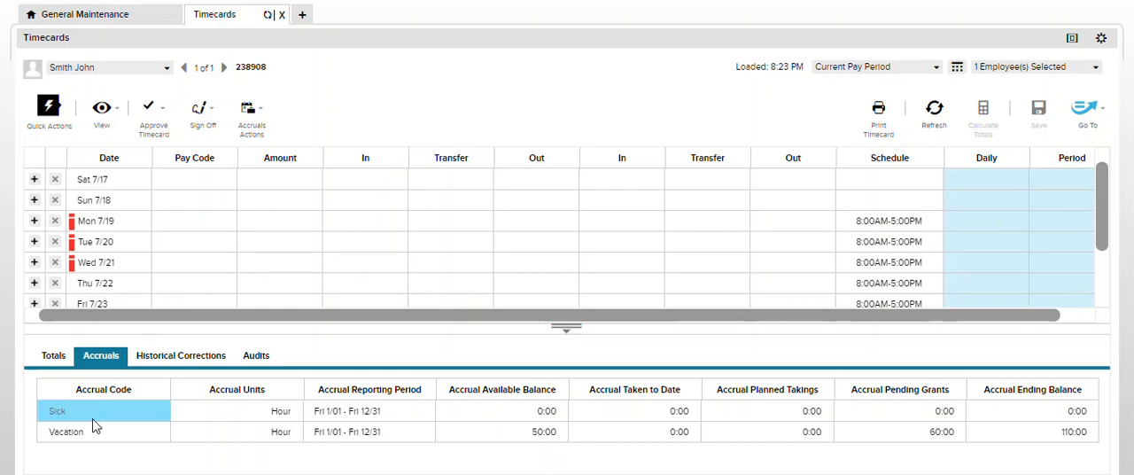
click(140, 416)
click(142, 431)
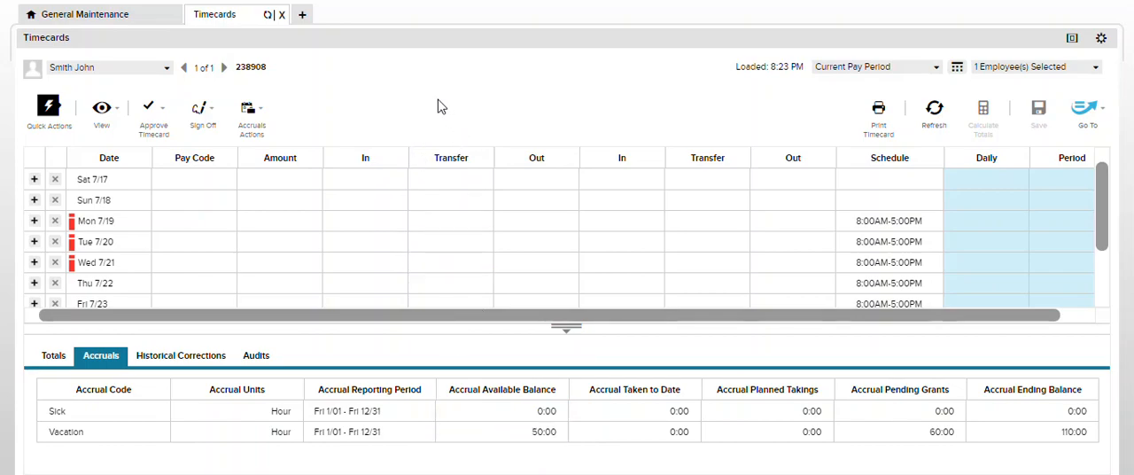
Create a new cascading policy named Sick Cascade that uses the Sick Cascade pay code
click(119, 18)
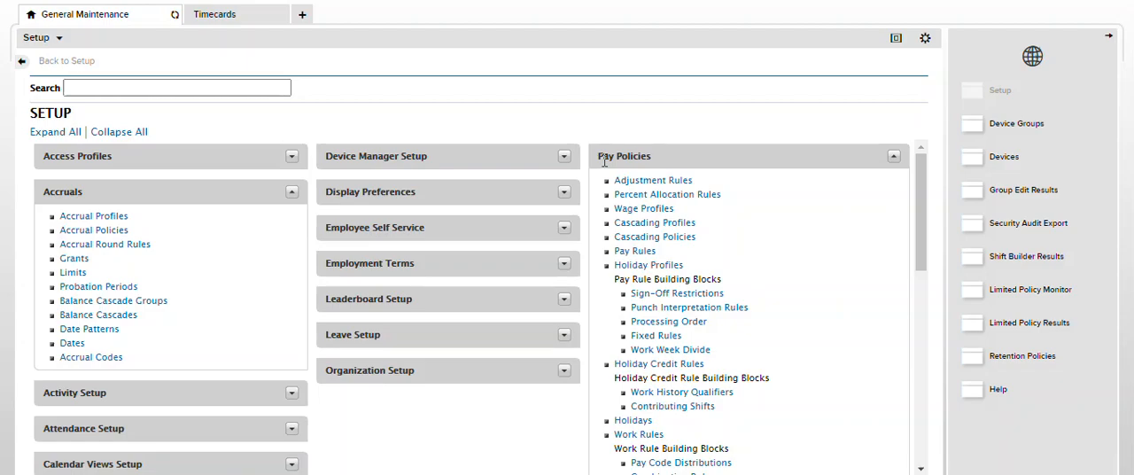
click(680, 237)
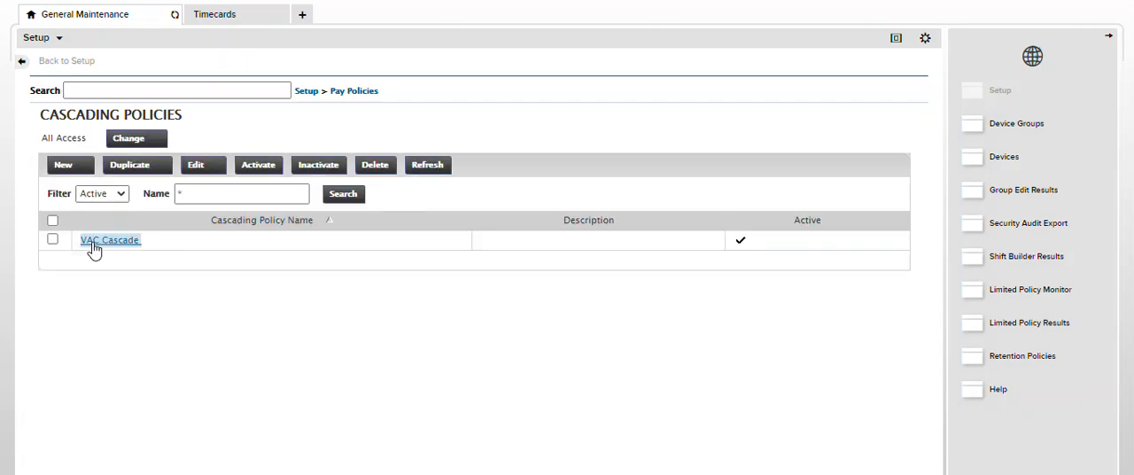
click(63, 168)
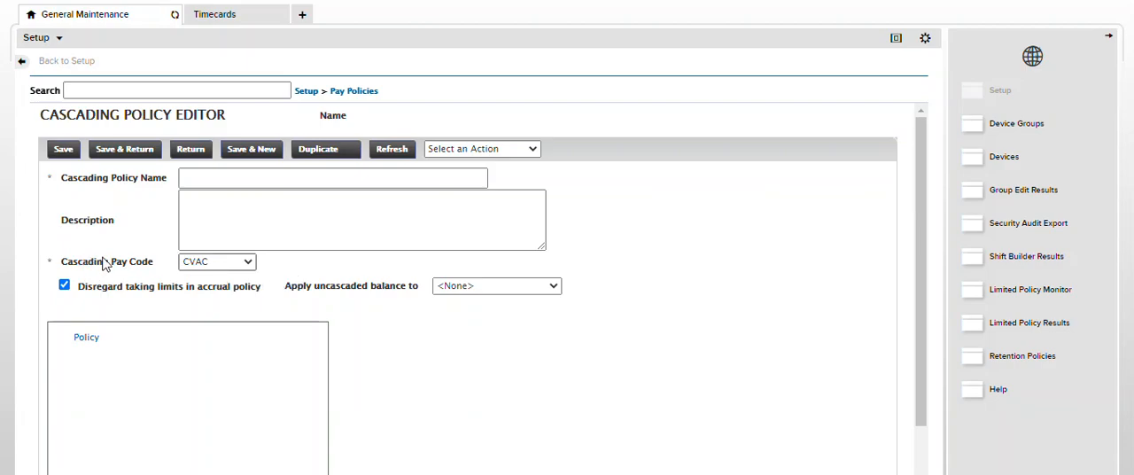
click(249, 264)
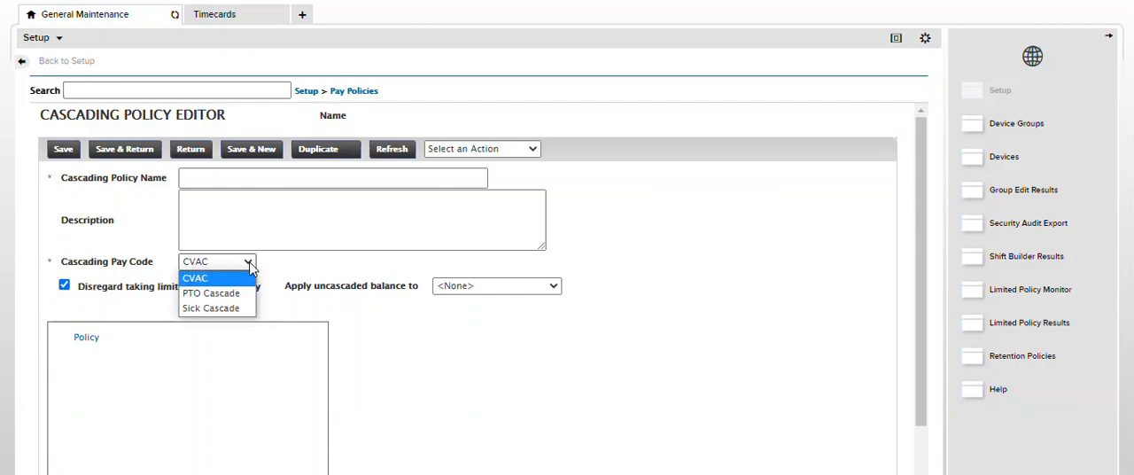
click(243, 310)
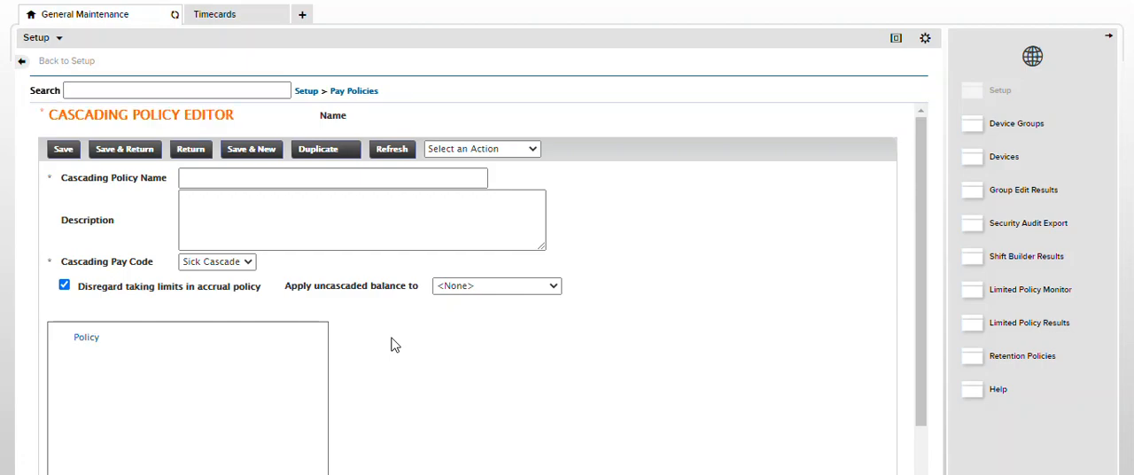
click(454, 177)
text(Sick Cascade)
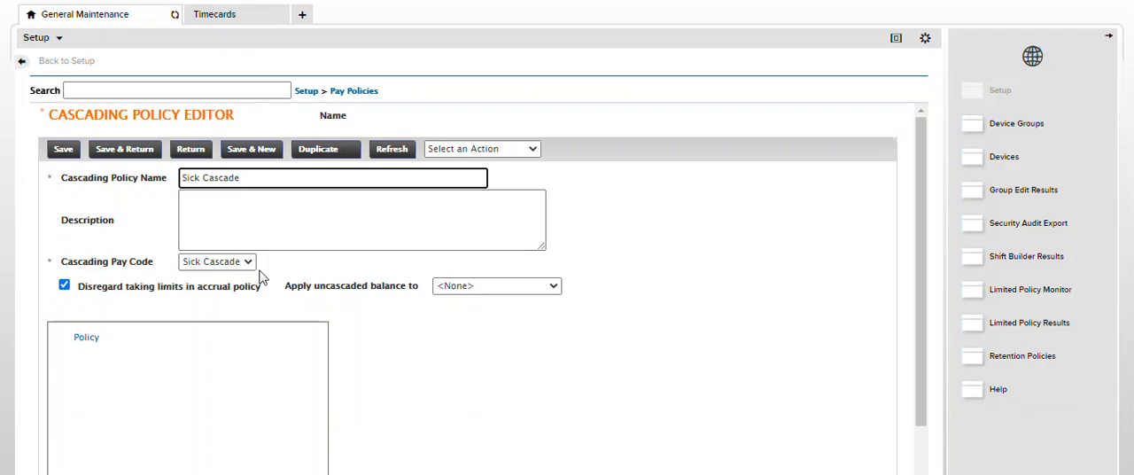
scroll(417, 362, down, 1)
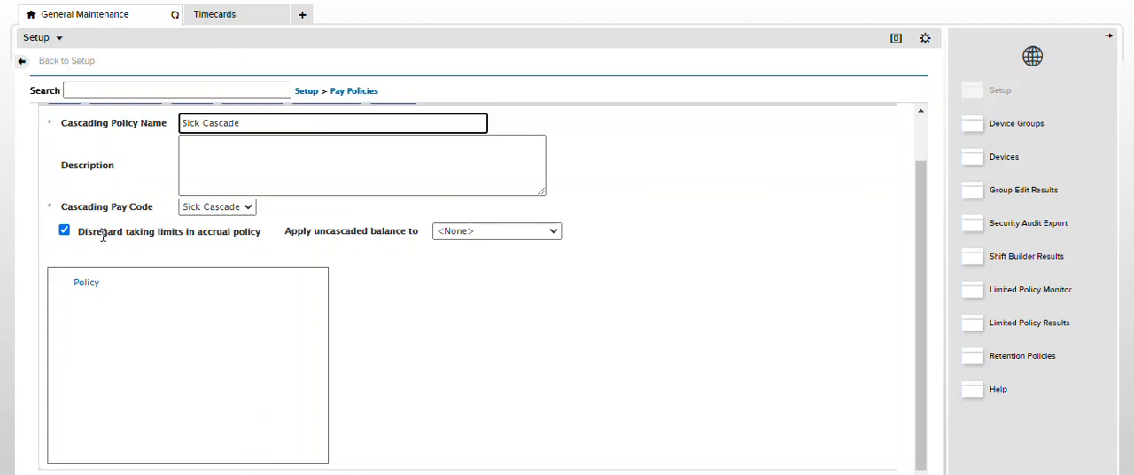
click(70, 235)
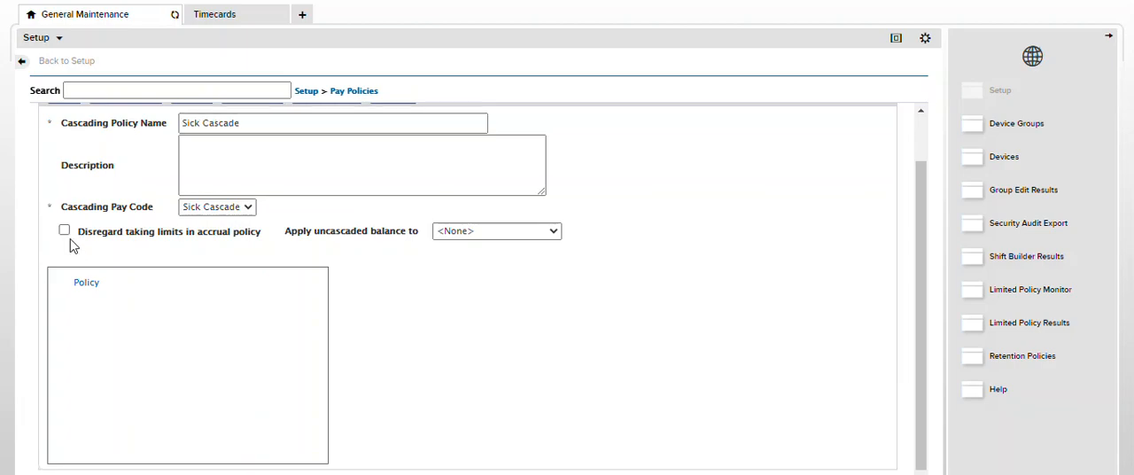
click(69, 232)
drag(291, 233, 416, 239)
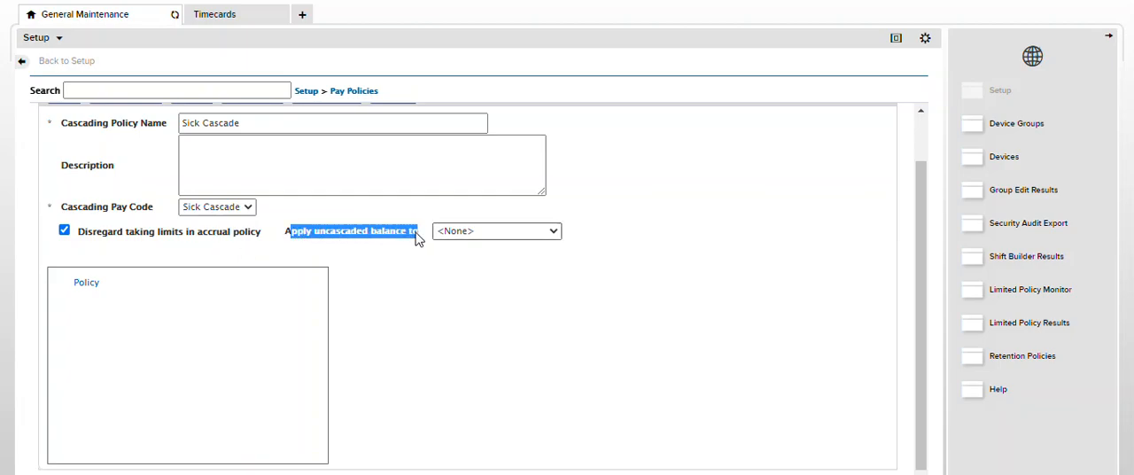
click(396, 262)
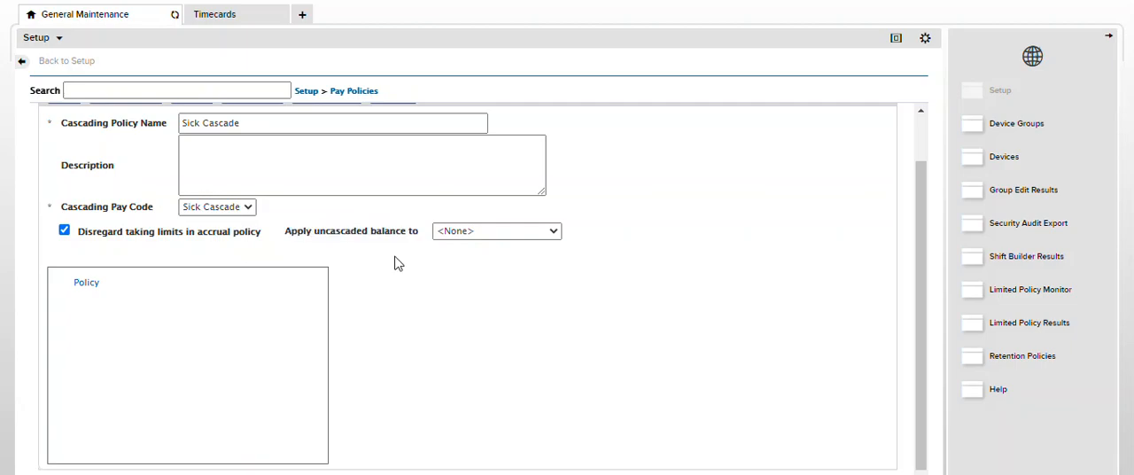
Check the accrual balances in the timecard and set the policy to apply the uncascaded balance to Unpaid
click(225, 16)
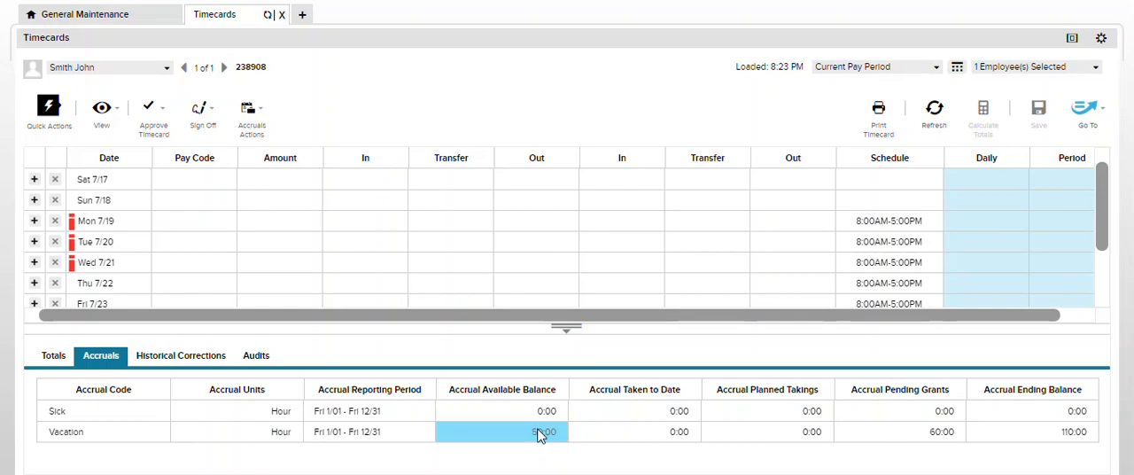
click(133, 18)
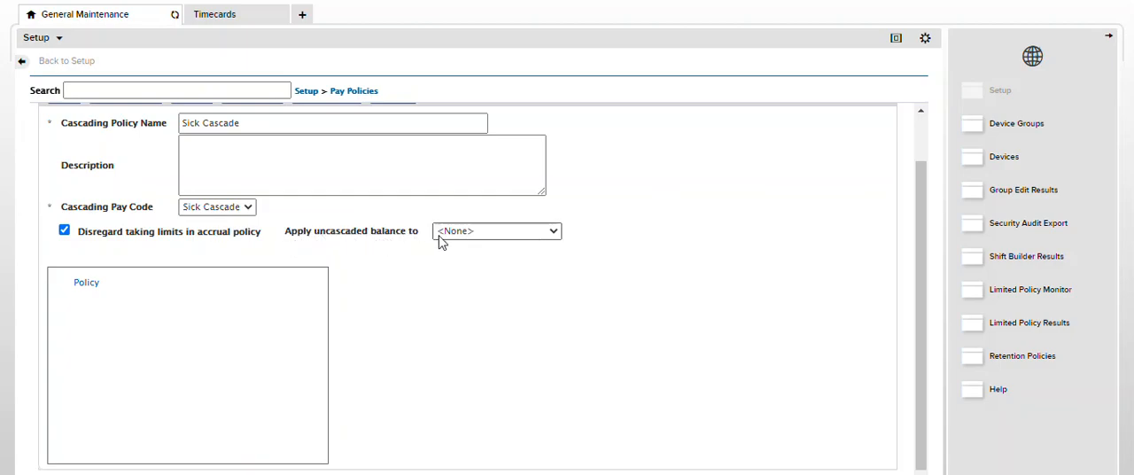
click(555, 232)
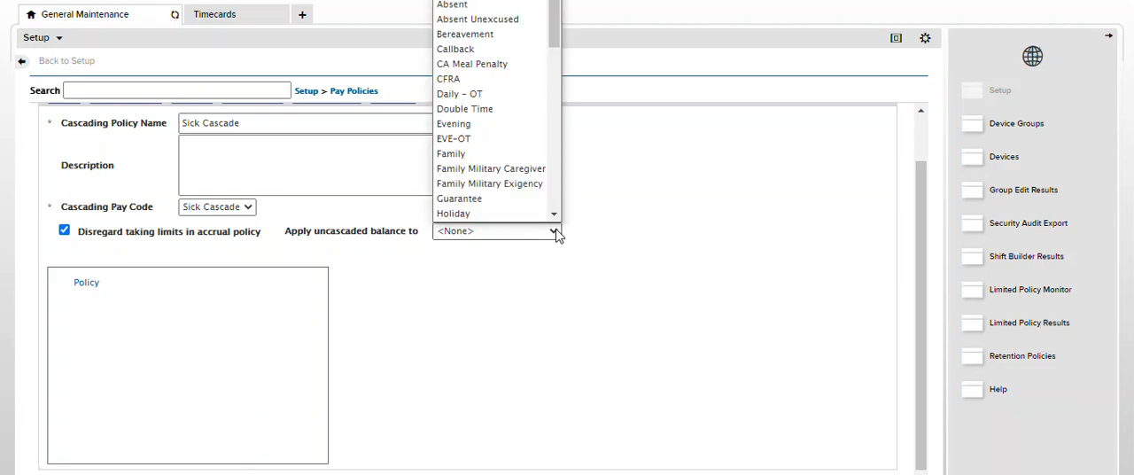
scroll(551, 212, down, 1)
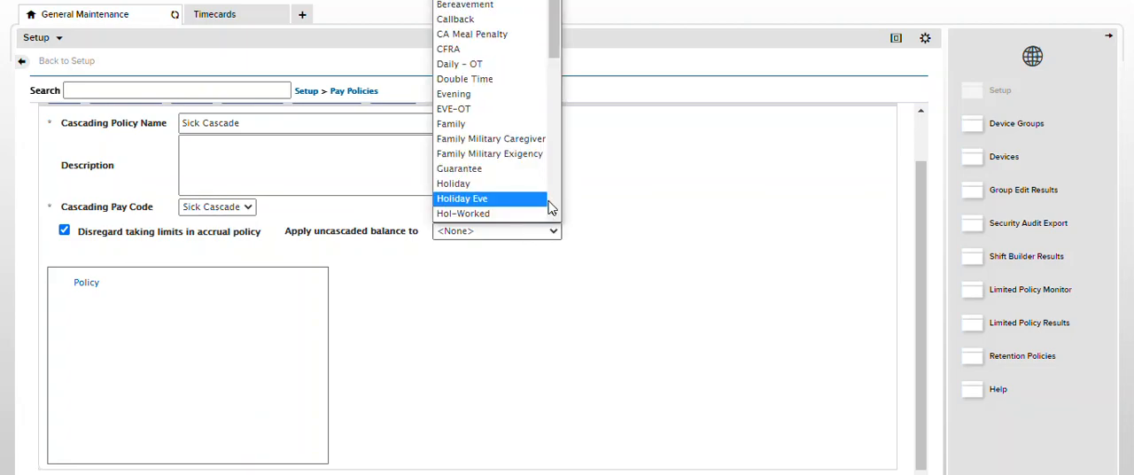
key(u)
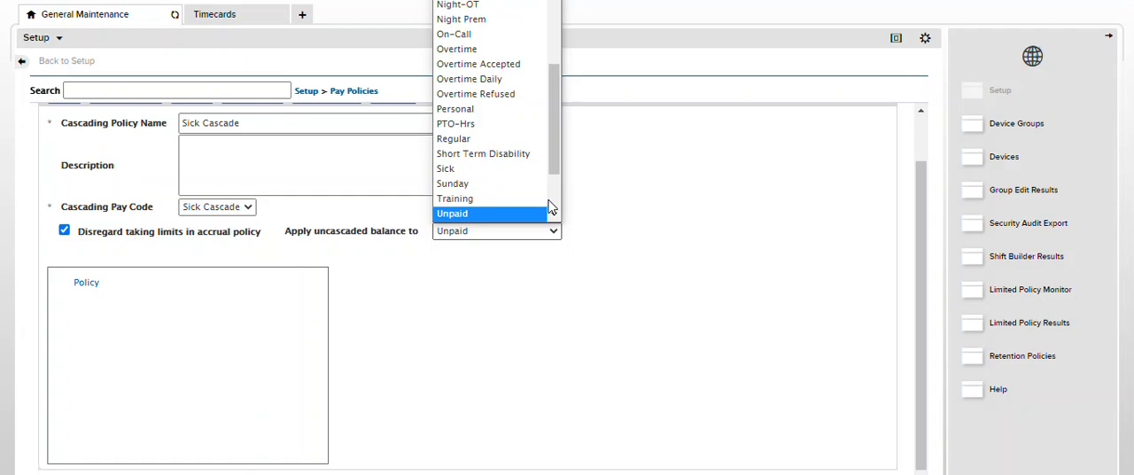
click(523, 214)
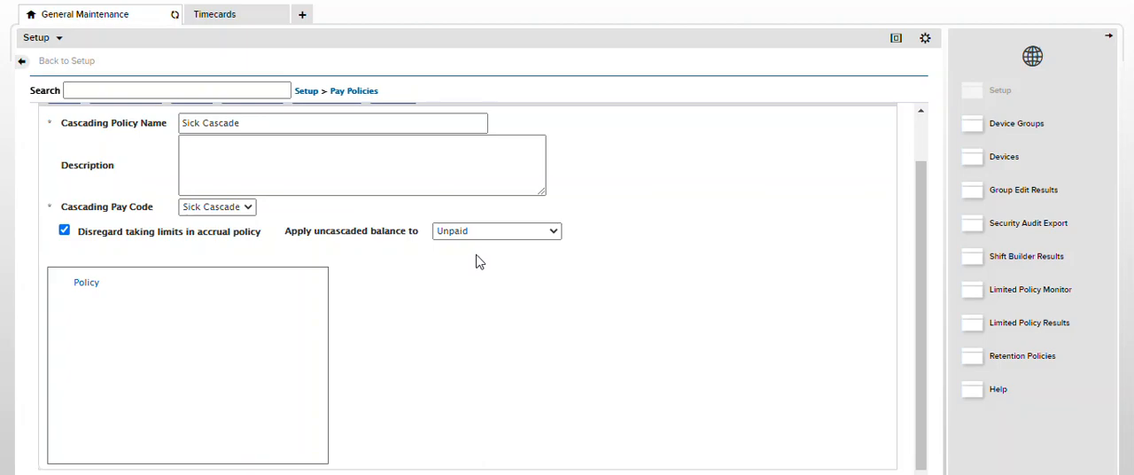
Add a new cascading step to the Sick Cascade policy
scroll(438, 308, up, 1)
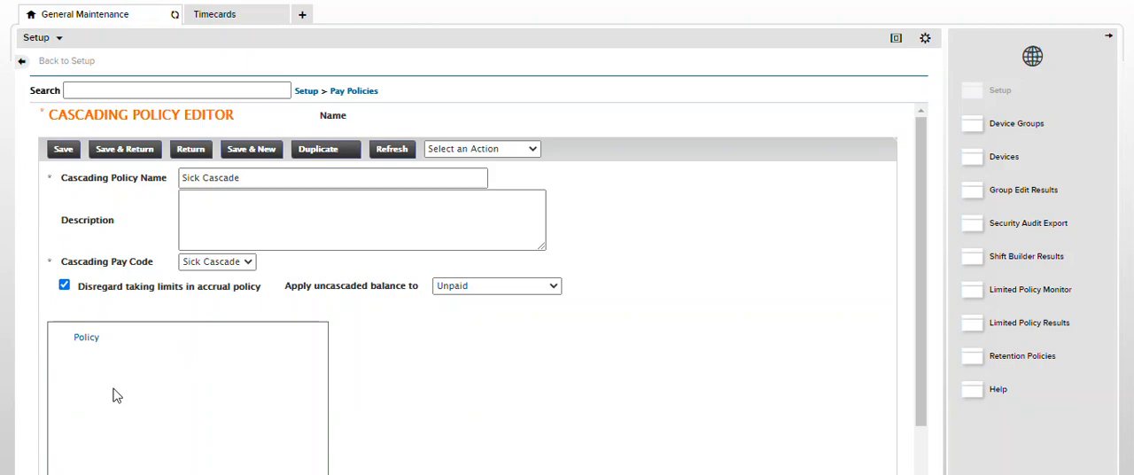
click(535, 153)
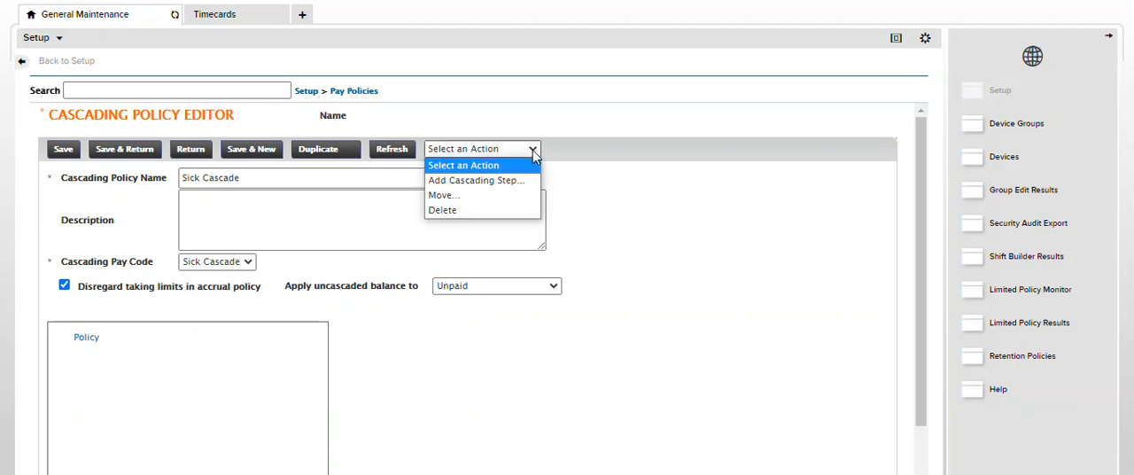
click(472, 181)
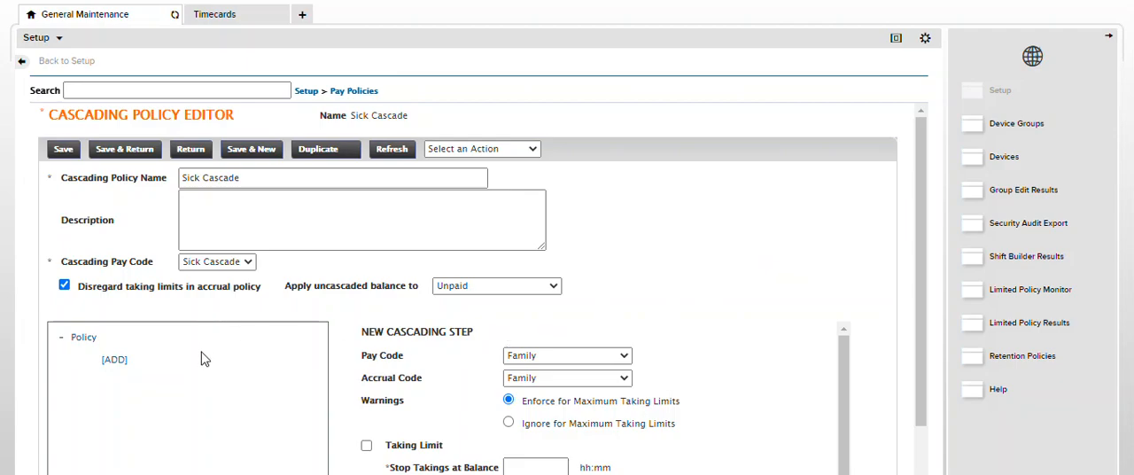
Review the timecard's accruals once more and set the new cascading step's pay code to Sick
click(213, 18)
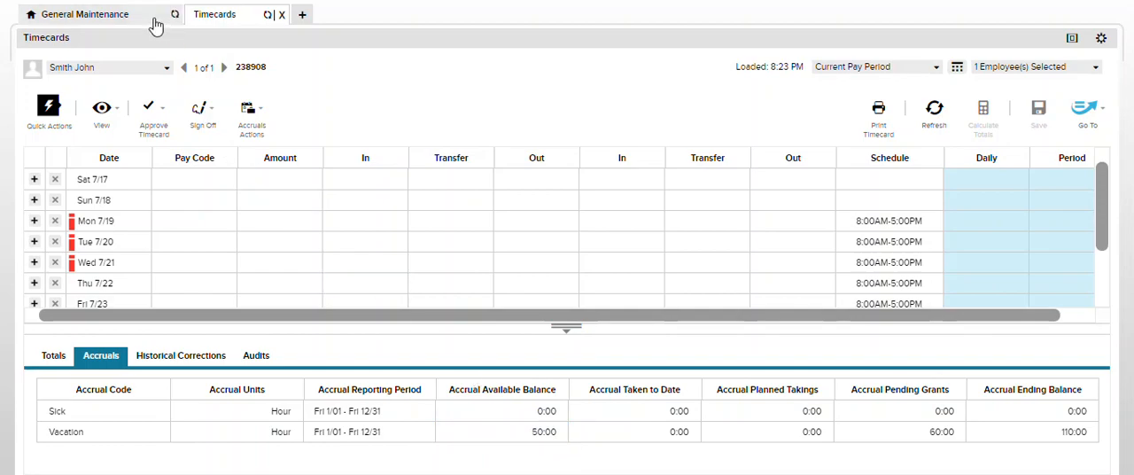
click(126, 14)
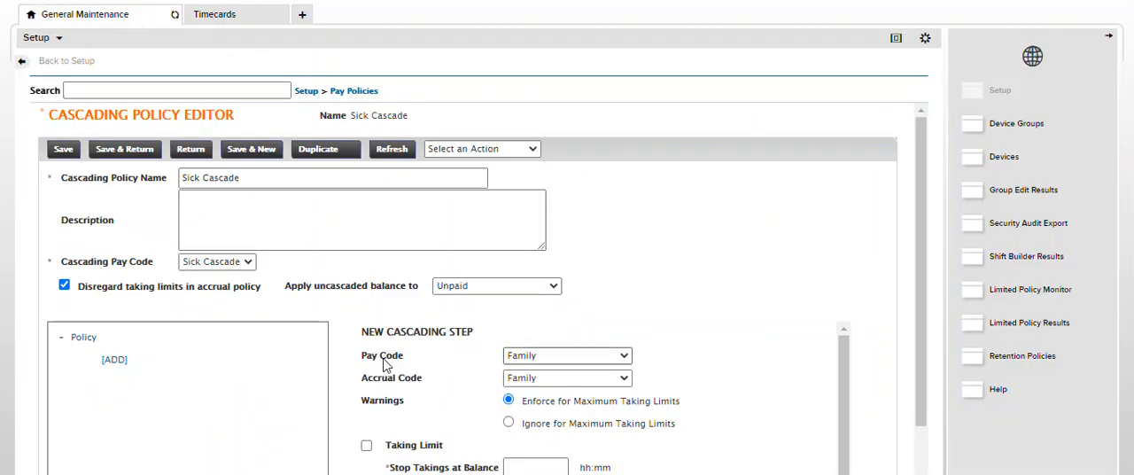
click(620, 357)
key(s)
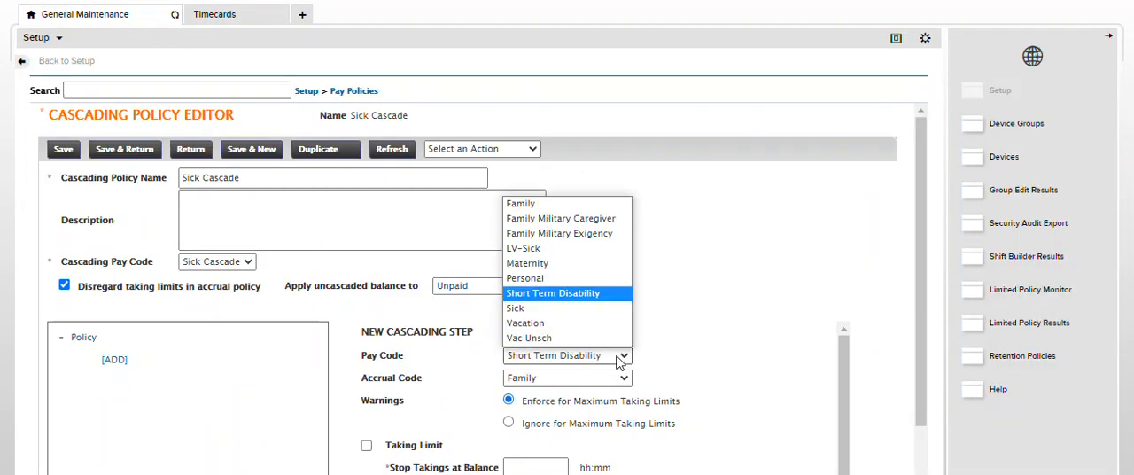
click(518, 309)
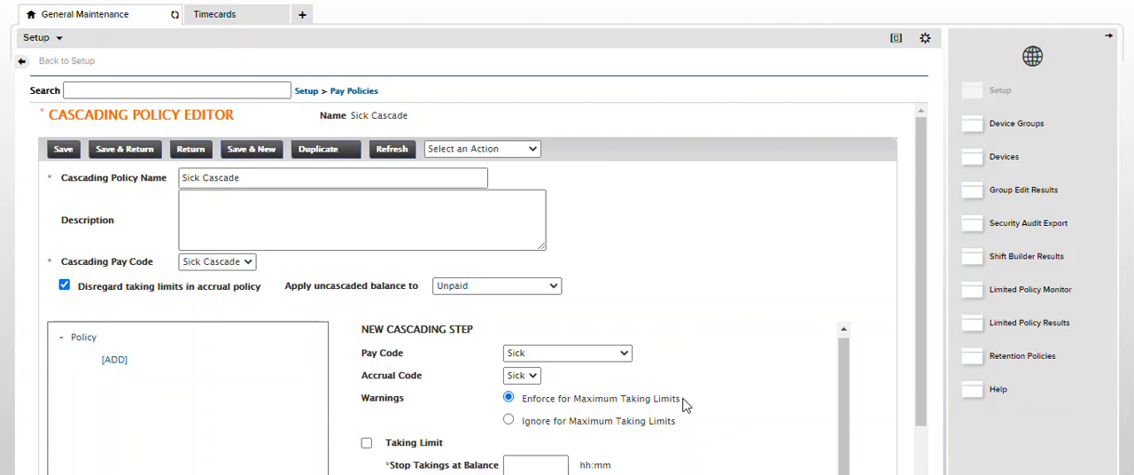
Enable the Sick step's taking limit, set it to stop takings at a balance of 0, and save the step
scroll(544, 397, down, 1)
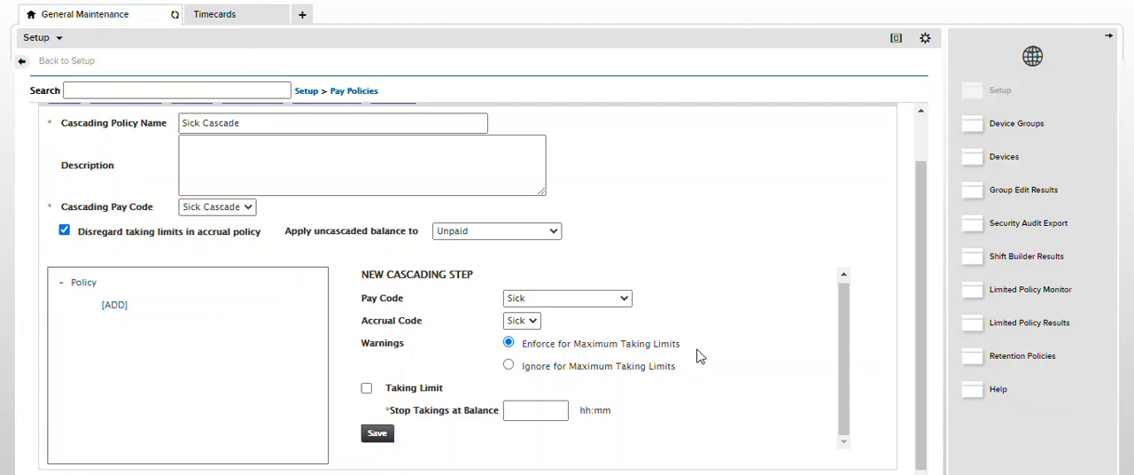
click(366, 388)
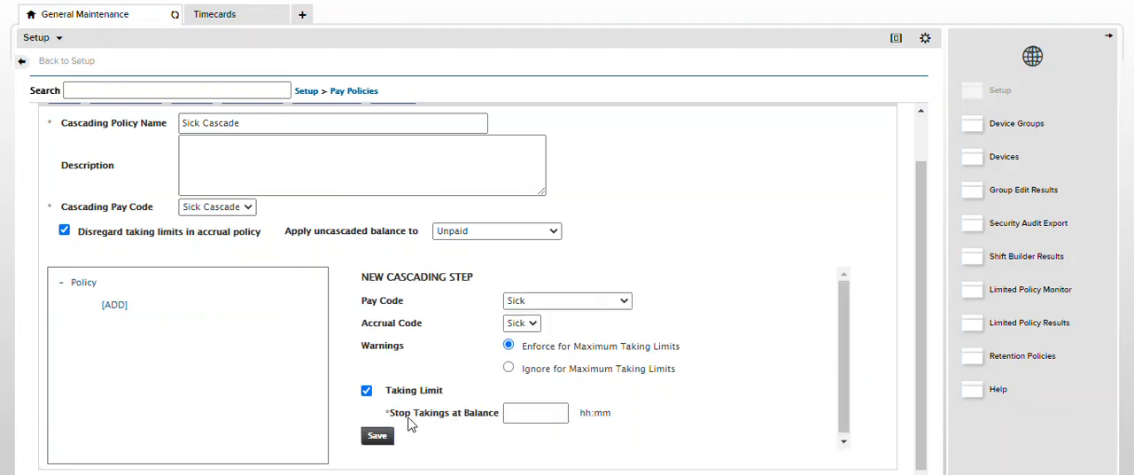
click(520, 412)
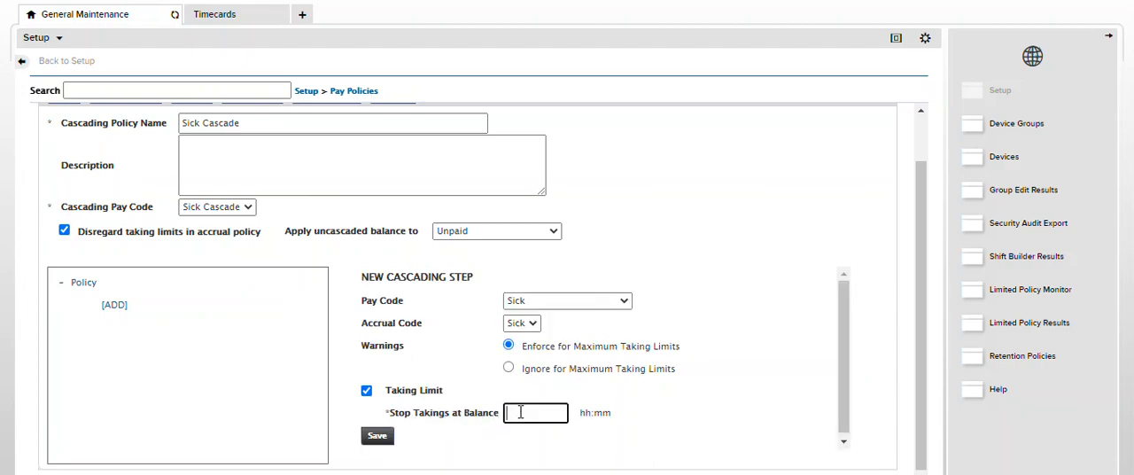
text(0)
click(645, 406)
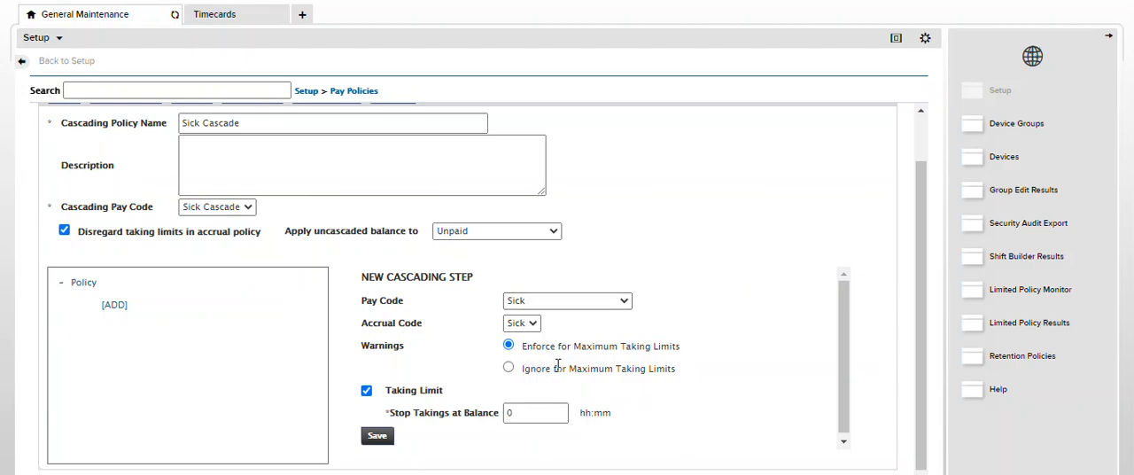
click(529, 421)
click(506, 414)
click(506, 413)
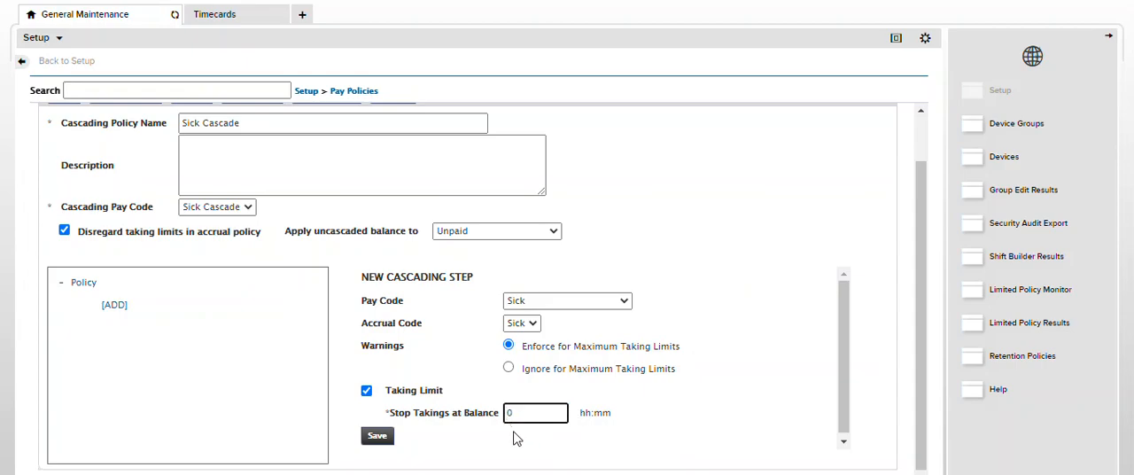
click(518, 440)
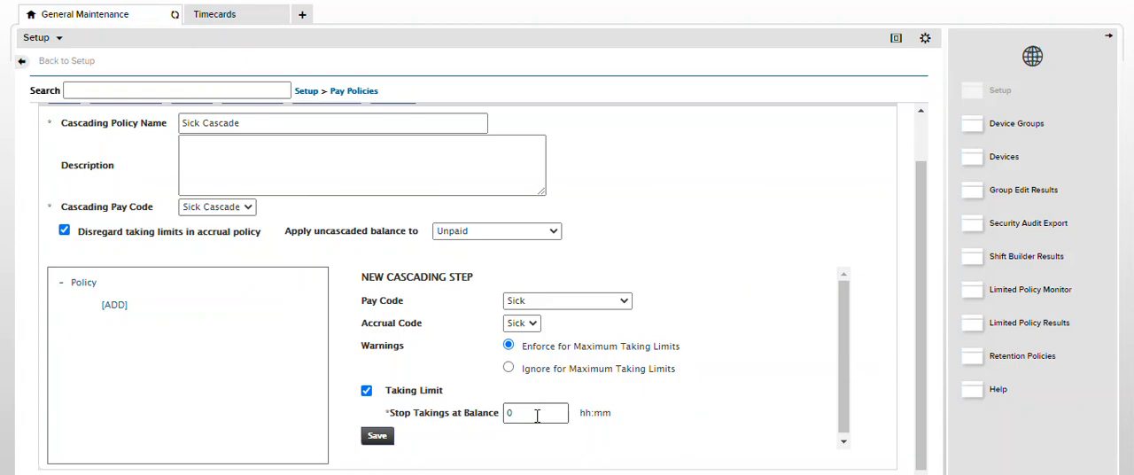
click(377, 435)
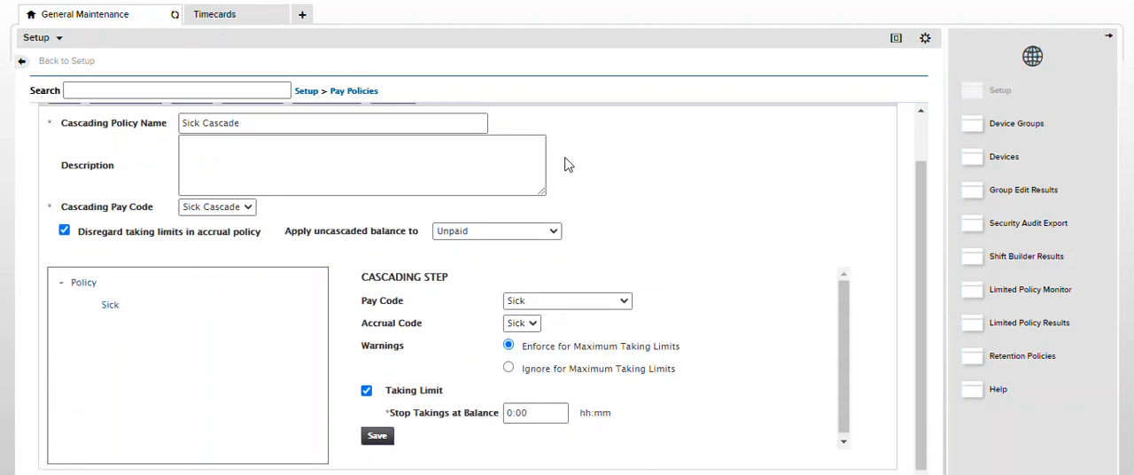
Add a second cascading step under Sick and set its pay code to Vacation
click(84, 338)
click(110, 360)
click(523, 149)
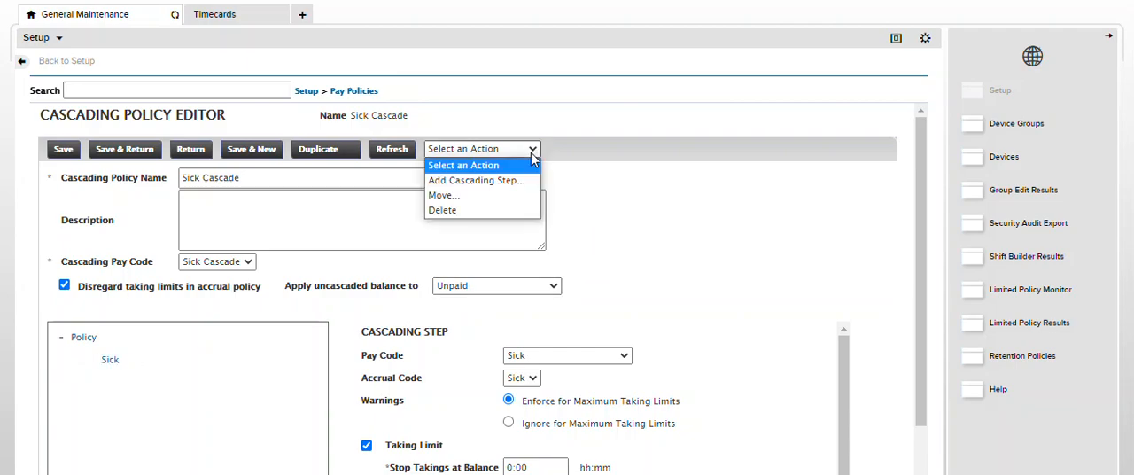
click(520, 181)
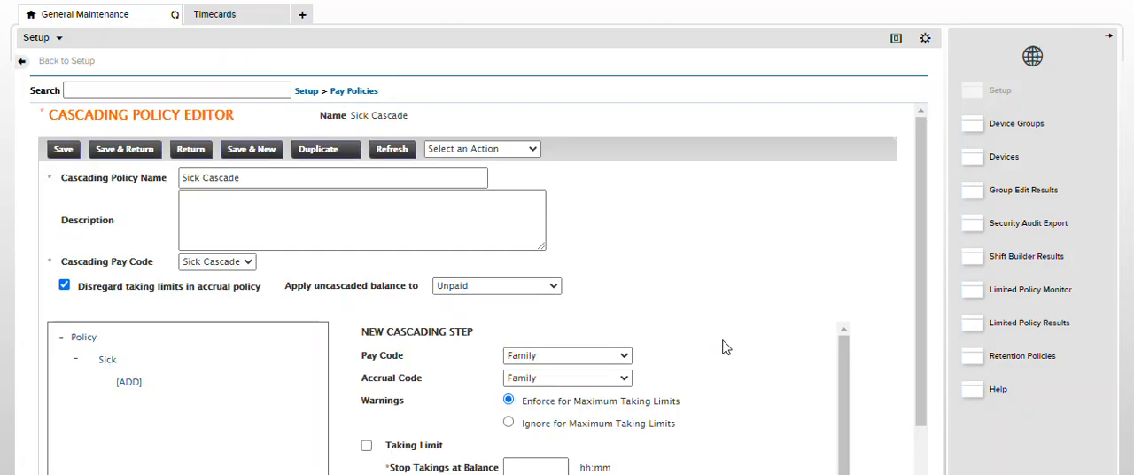
click(623, 363)
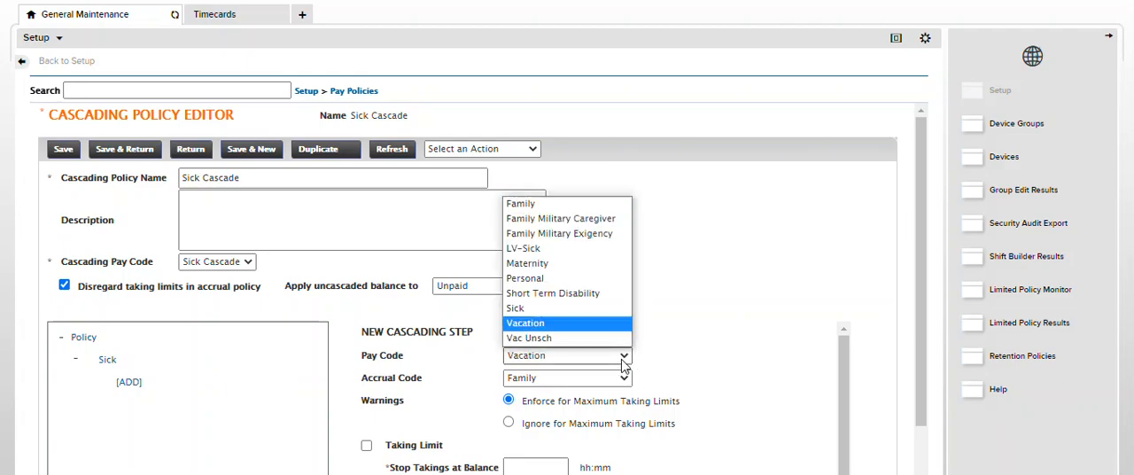
click(574, 324)
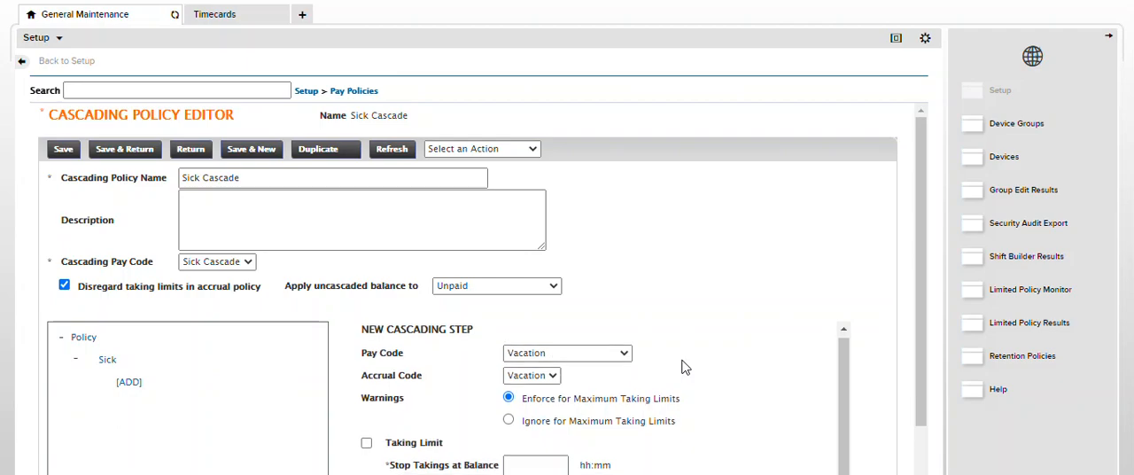
Enable the Vacation step's taking limit, set it to stop takings at a balance of 0, and save the step
scroll(682, 363, down, 1)
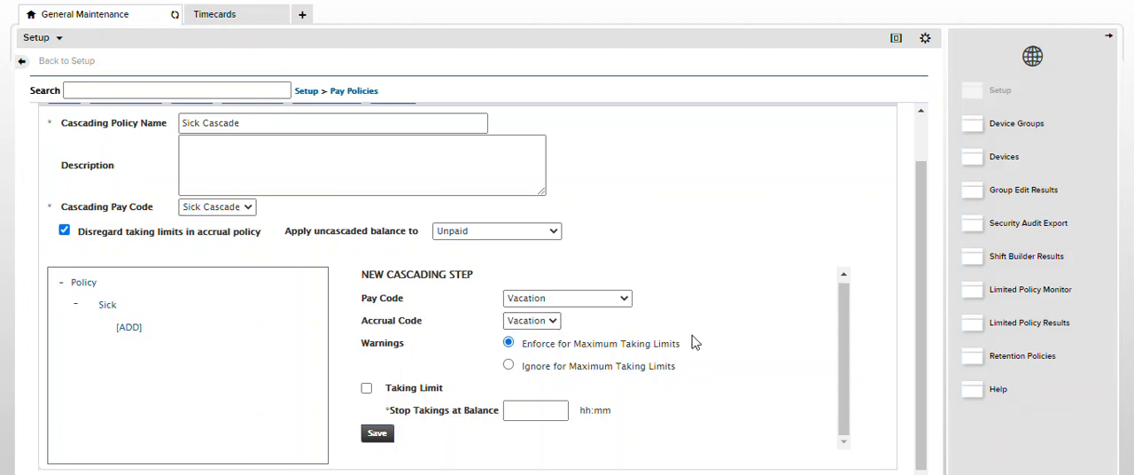
click(365, 388)
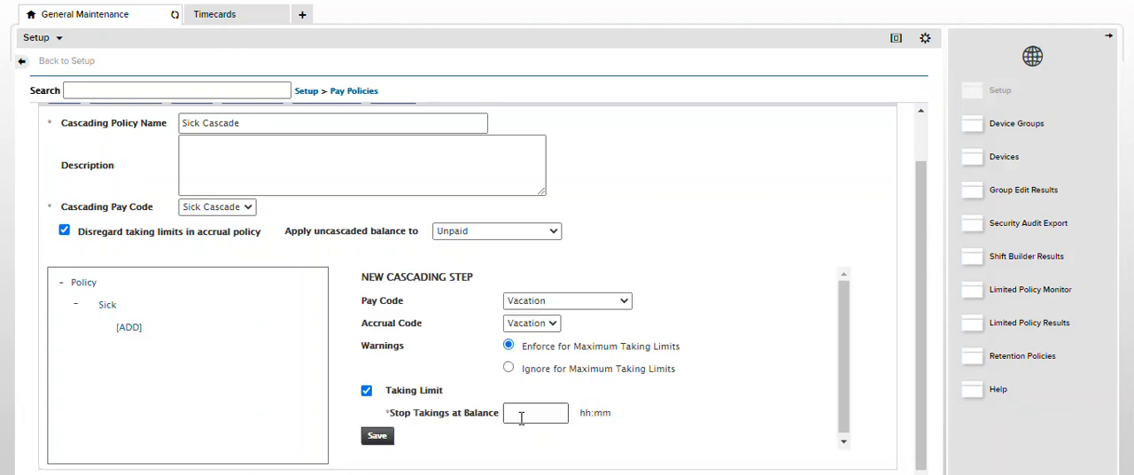
click(521, 418)
click(528, 447)
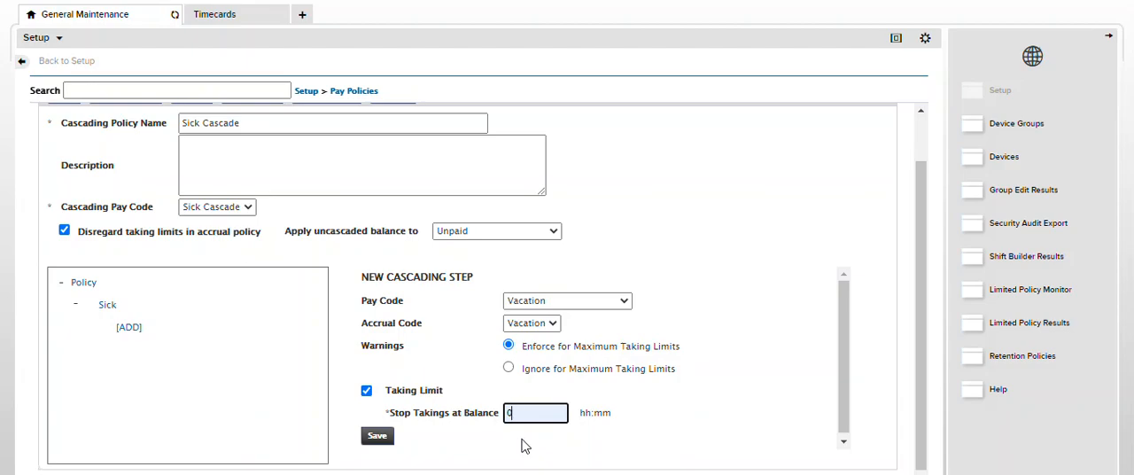
click(379, 439)
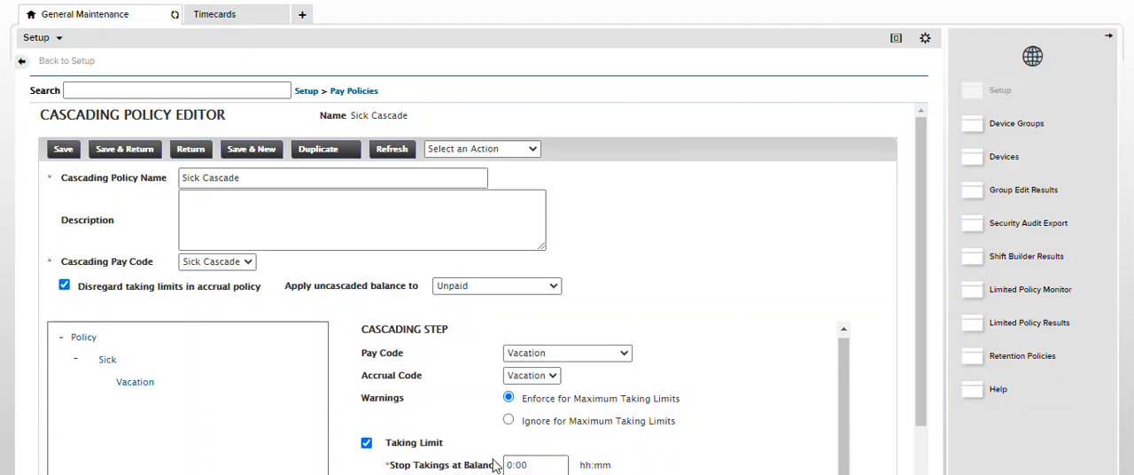
Review the Sick and Vacation steps, then save the Sick Cascade policy and return to the list of cascading policies
scroll(912, 408, down, 1)
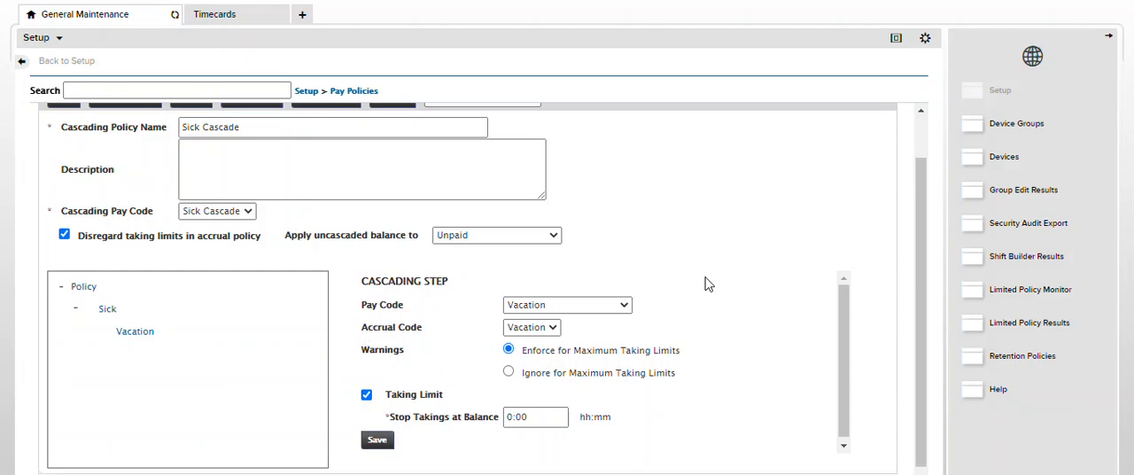
scroll(706, 283, up, 1)
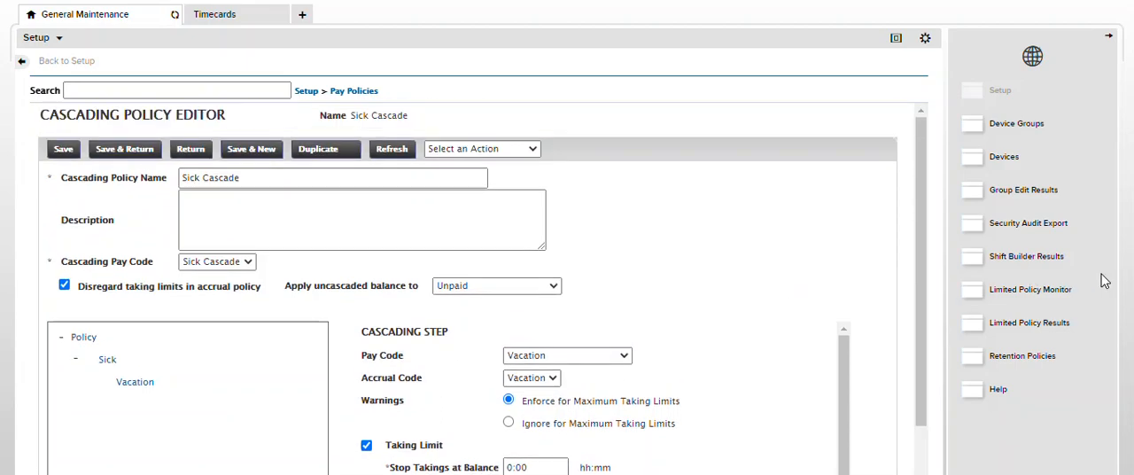
click(107, 361)
click(128, 387)
click(110, 152)
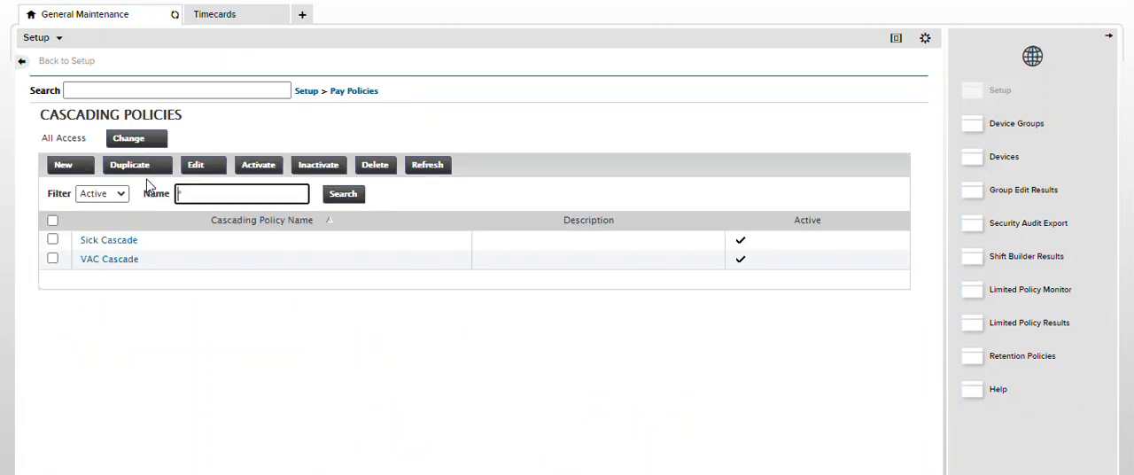
Create a new cascading profile named Sick Cascade
click(349, 96)
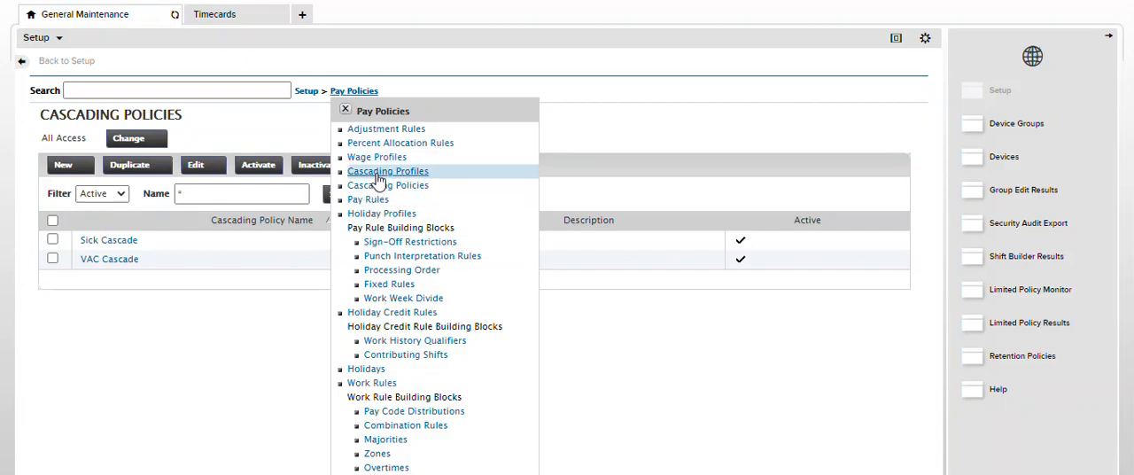
click(378, 173)
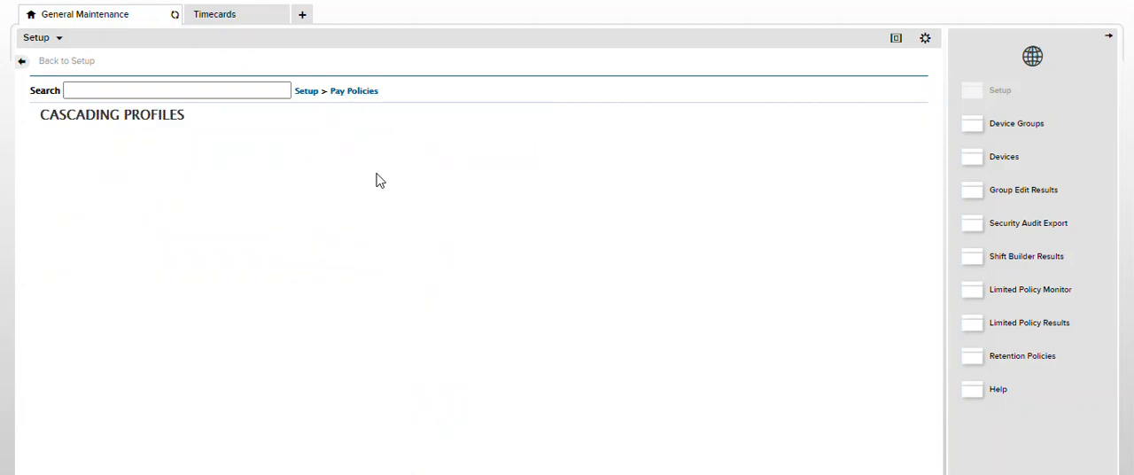
click(63, 169)
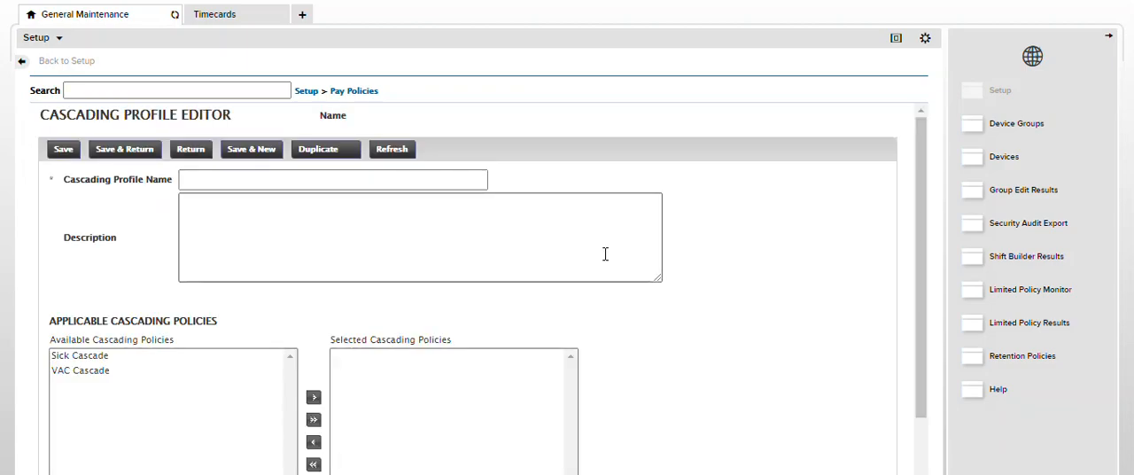
key(Tab)
key(Tab)
key(Tab)
key(Tab)
text(Sick)
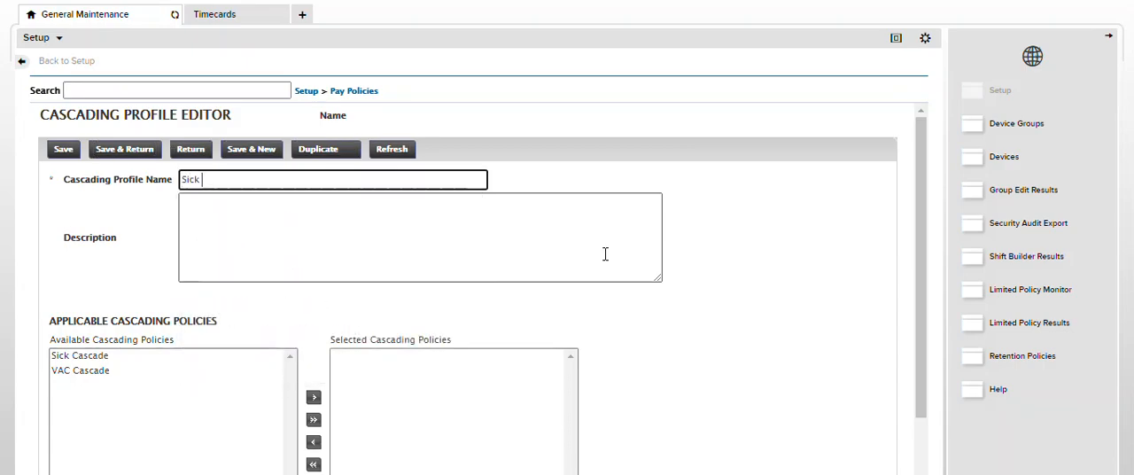
text( Cascade)
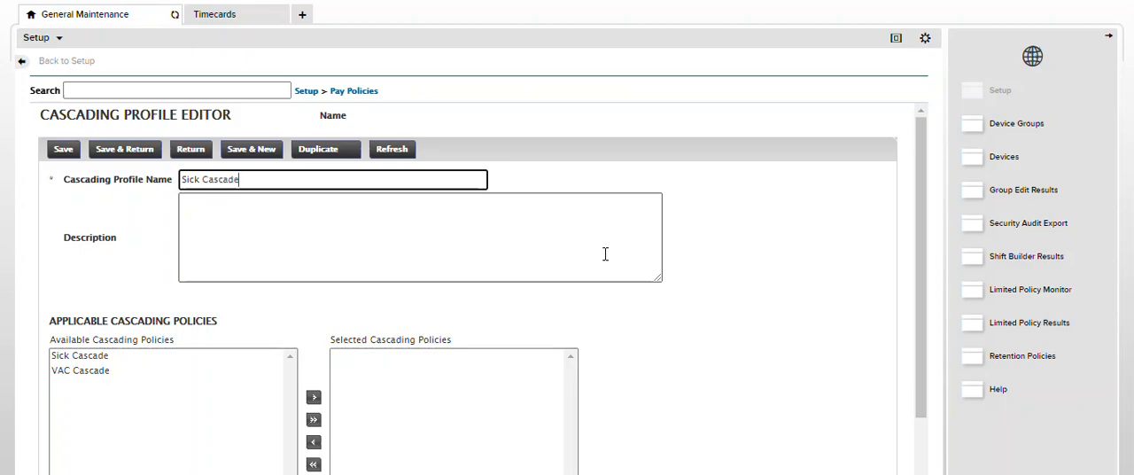
Assign the Sick Cascade policy to the profile, save it and return to the list of cascading profiles
click(86, 356)
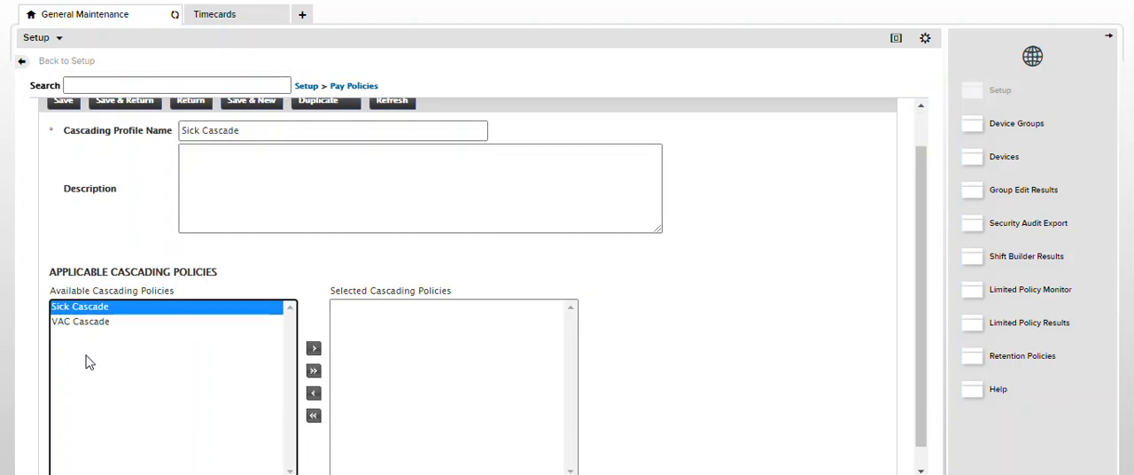
click(314, 349)
scroll(738, 340, up, 1)
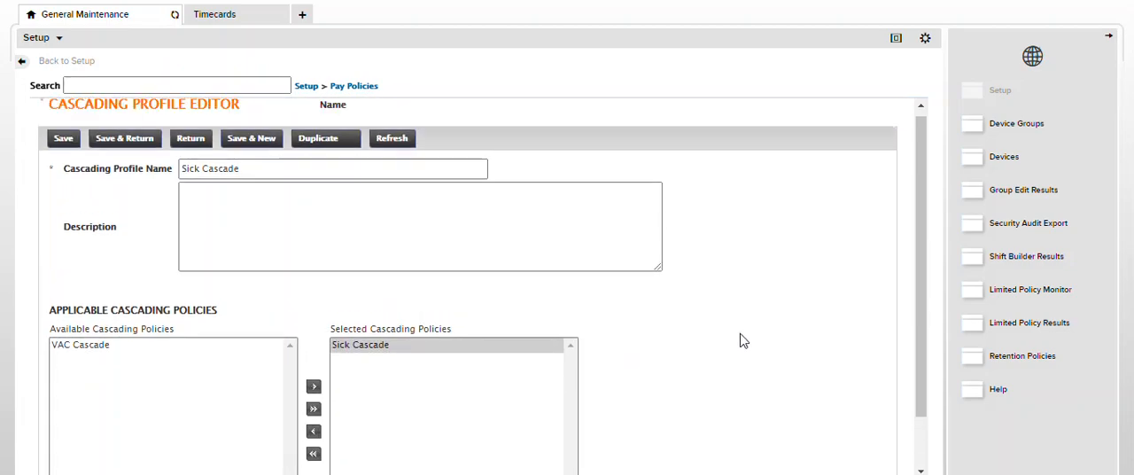
click(119, 147)
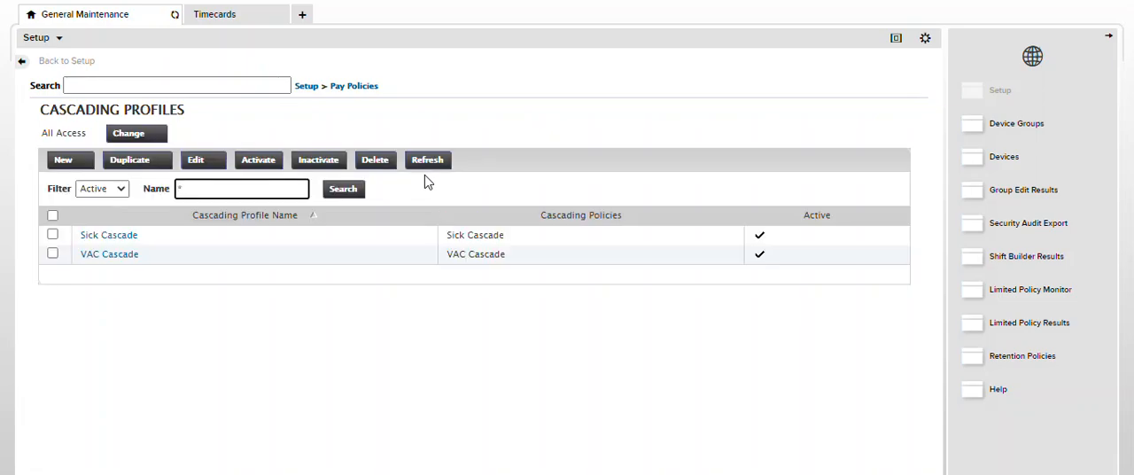
Open the timecard employee's record in the People Editor and expand the Accruals & Leave section
click(215, 15)
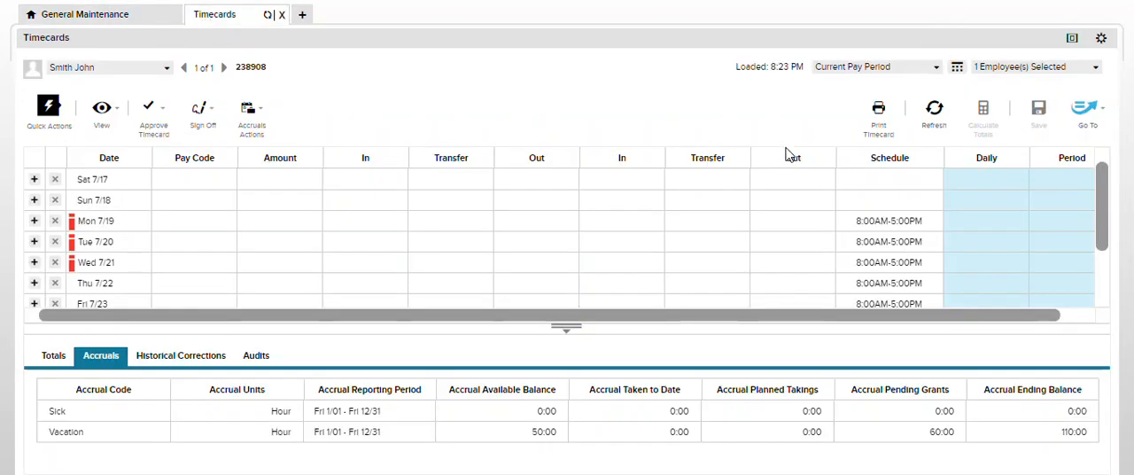
click(1108, 110)
scroll(1011, 283, down, 5)
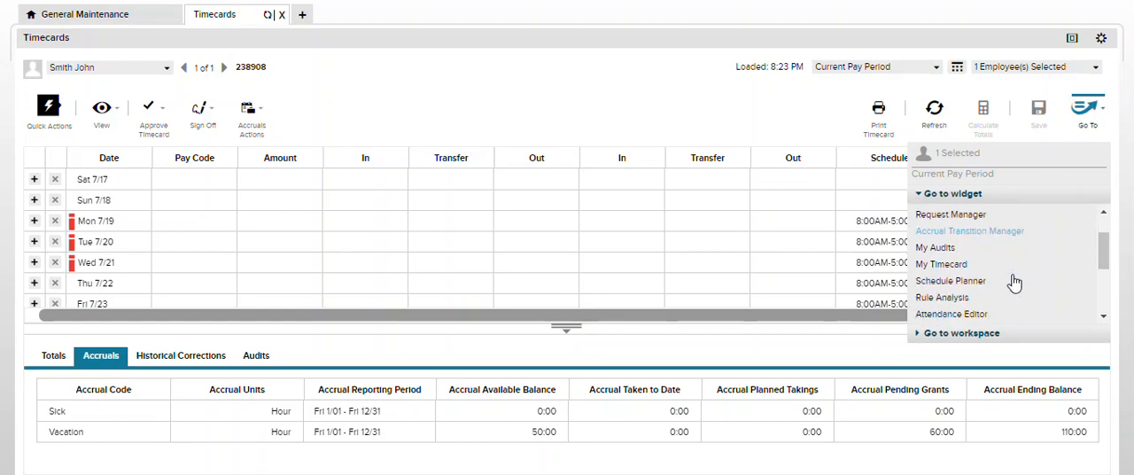
click(972, 314)
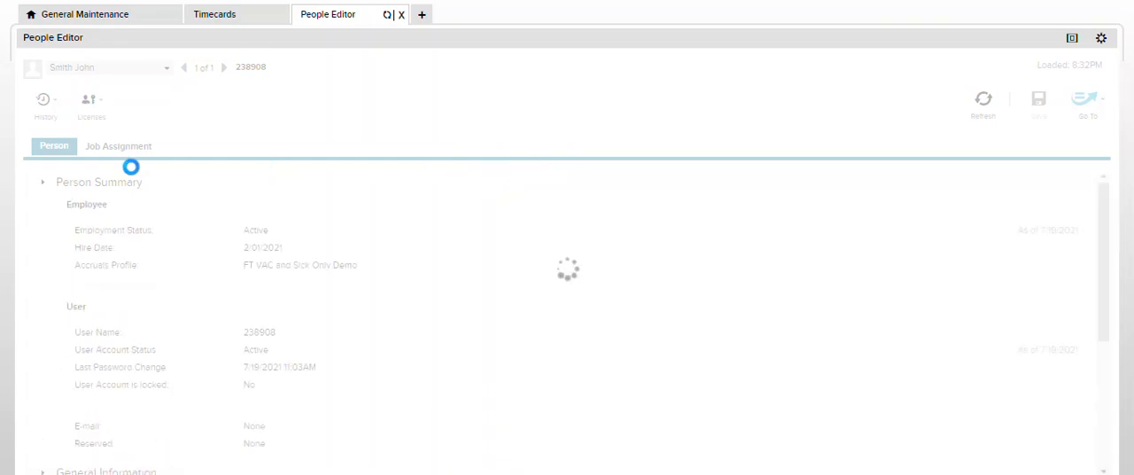
click(69, 186)
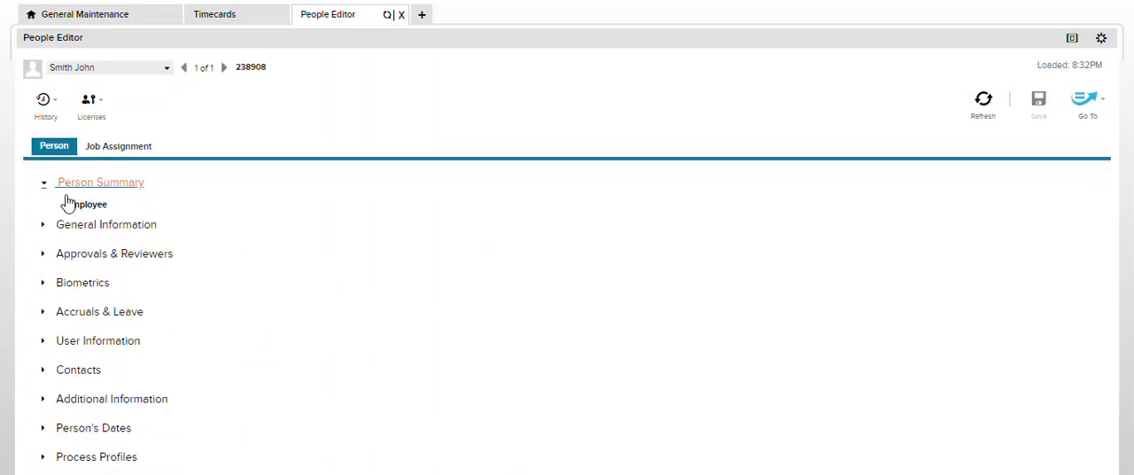
click(53, 298)
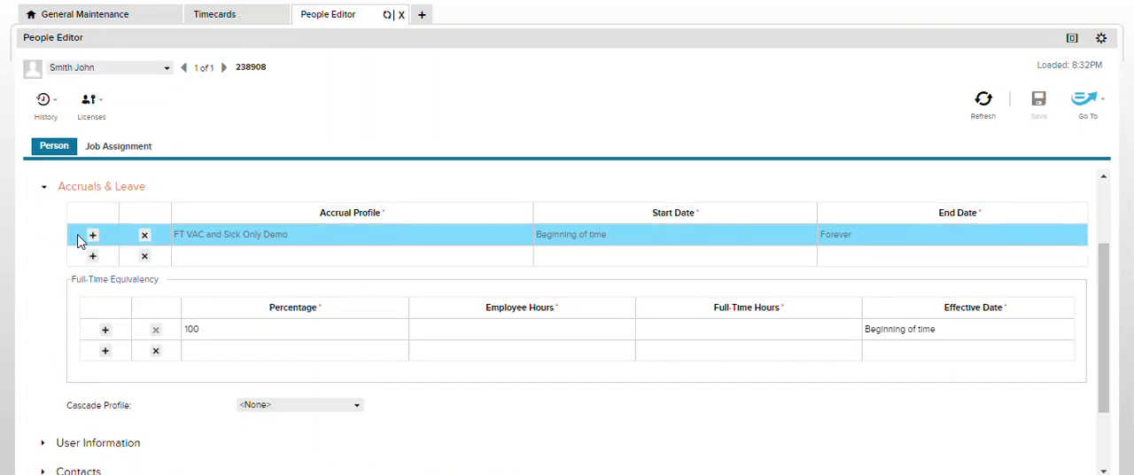
Set the employee's cascade profile to Sick Cascade and save the record
drag(71, 414, 139, 423)
click(354, 408)
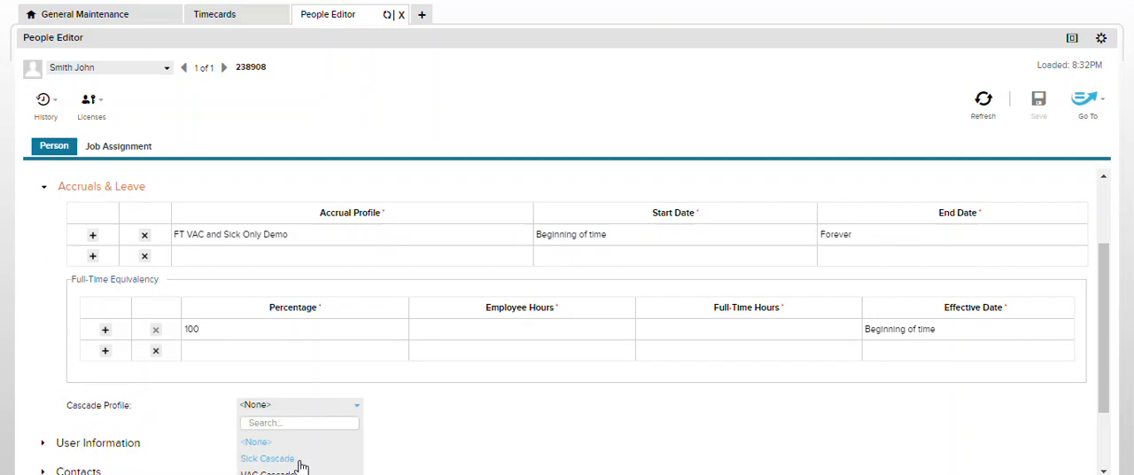
click(267, 458)
click(1036, 104)
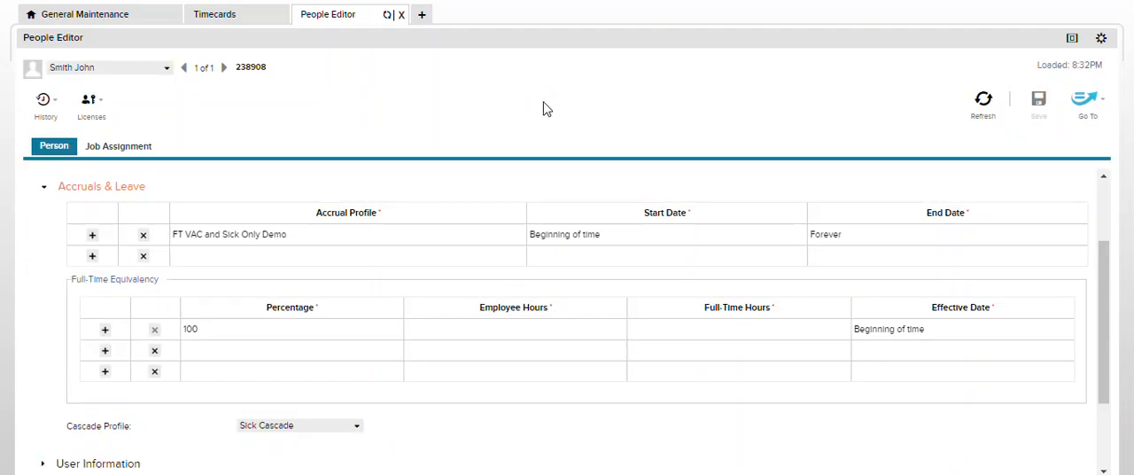
Open the employee's timecard, enter Sick Cascade for the full scheduled day on Mon 7/19 and calculate the totals
click(1086, 99)
click(946, 269)
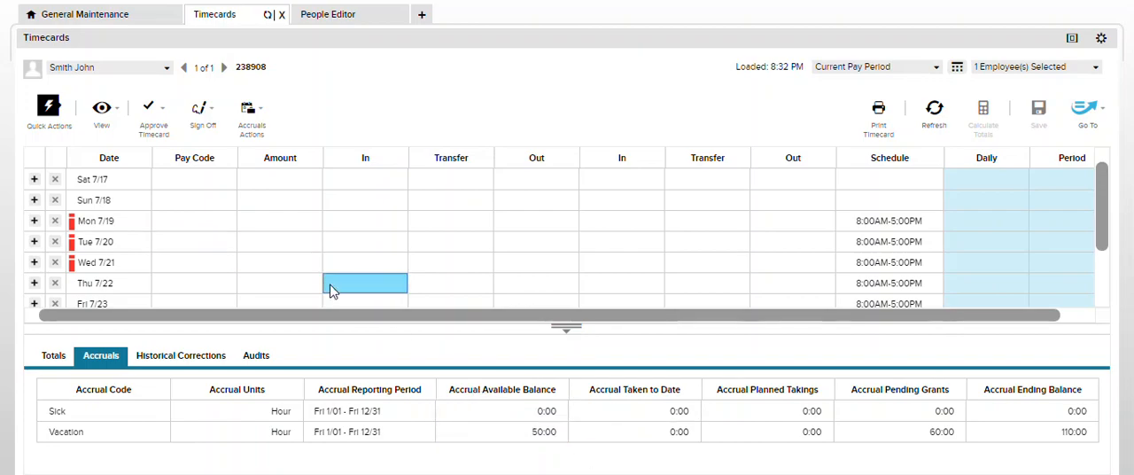
click(176, 230)
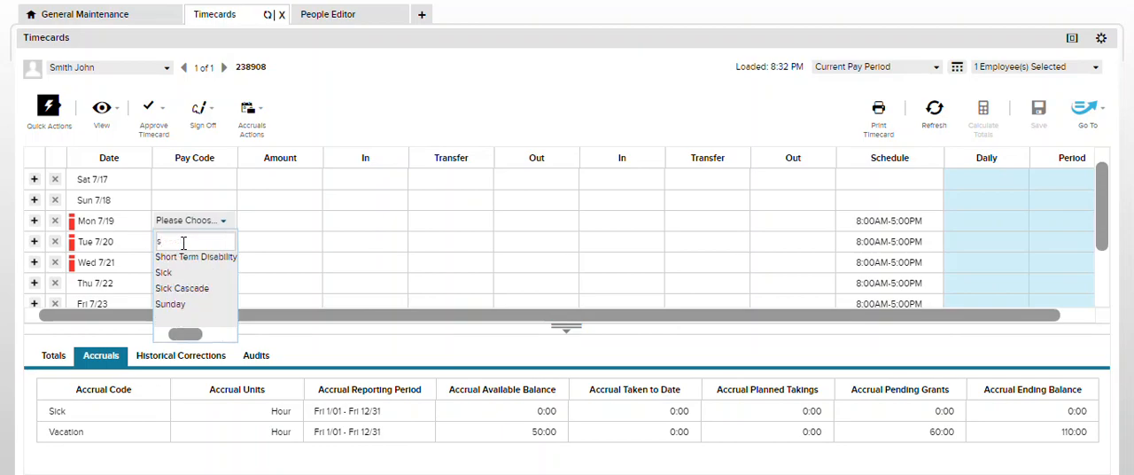
click(187, 289)
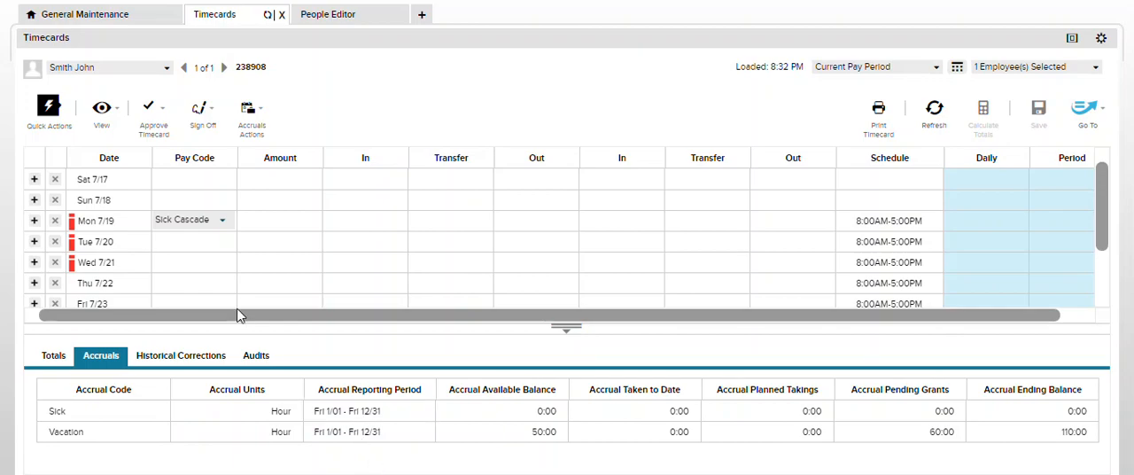
click(269, 225)
click(269, 227)
click(266, 233)
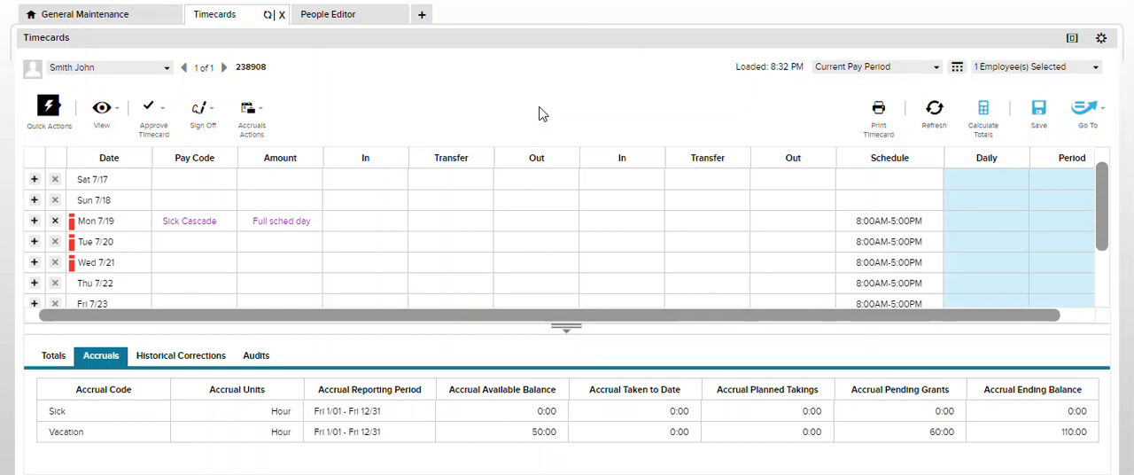
click(986, 114)
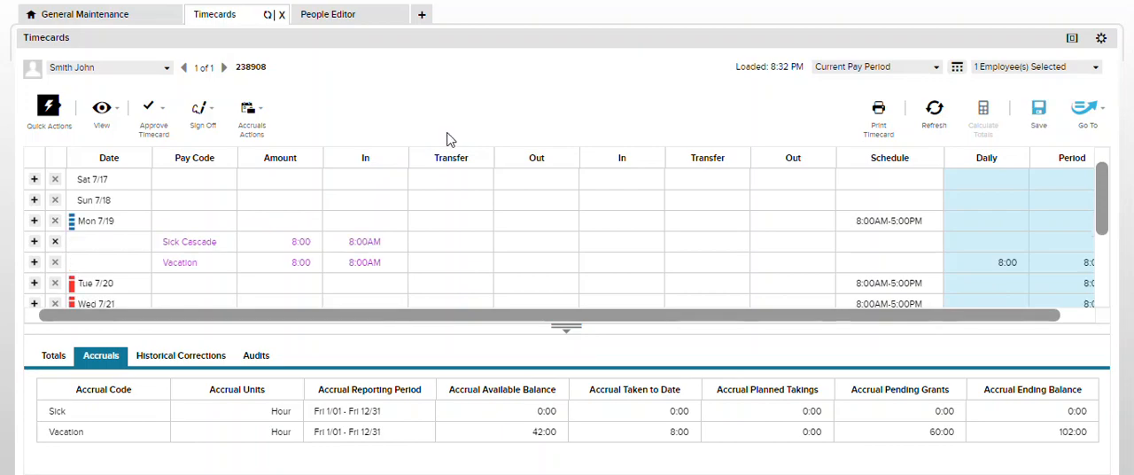
Compare the Sick Cascade and Vacation amounts on Mon 7/19 with the timecard's accrual balances and pay code totals
click(537, 430)
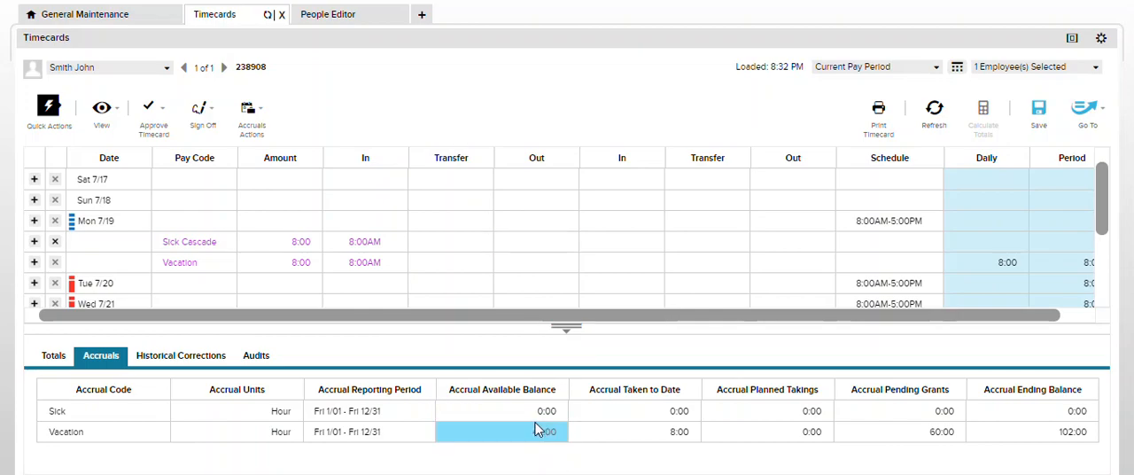
click(194, 243)
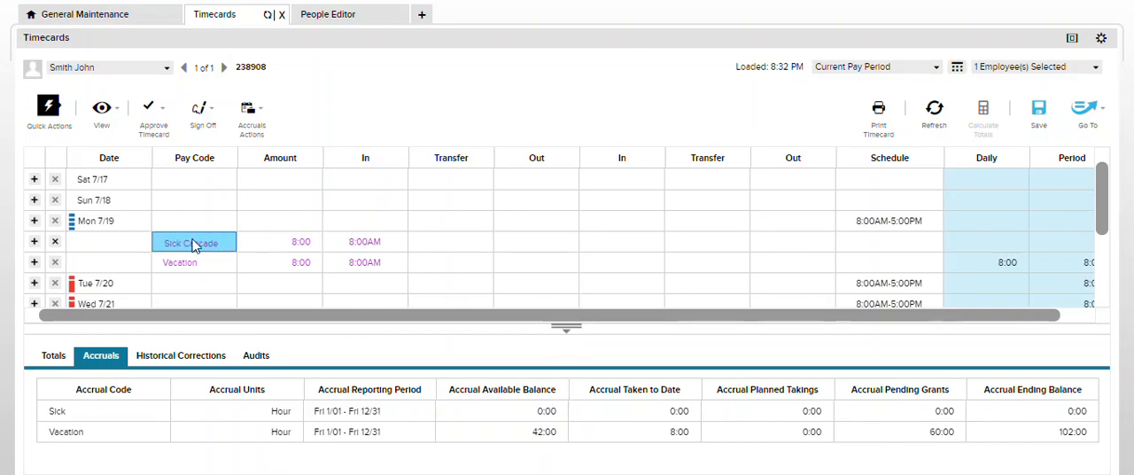
click(300, 246)
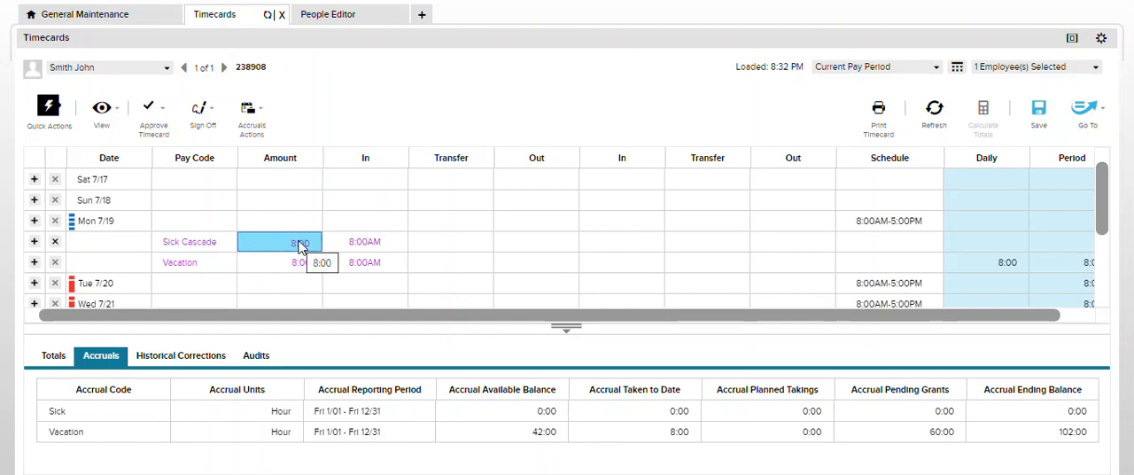
click(299, 264)
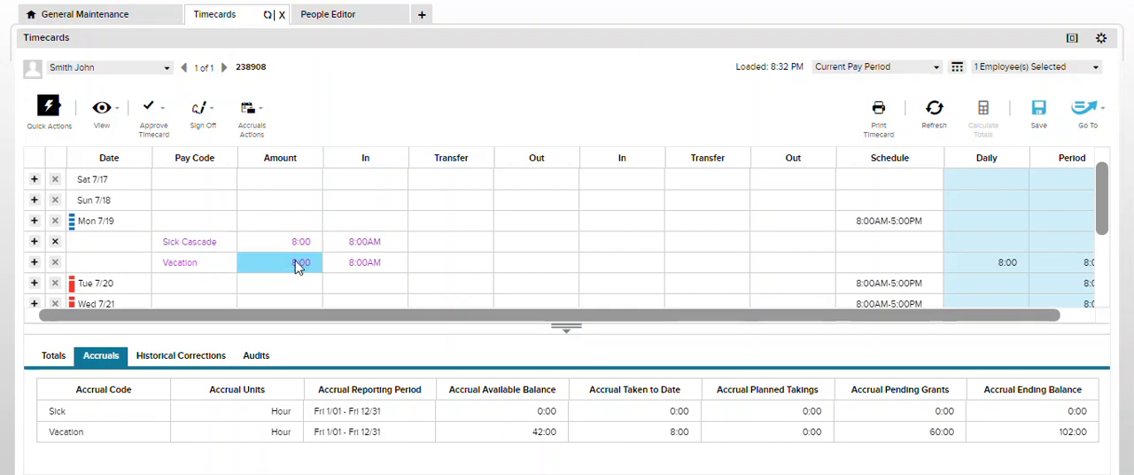
click(234, 268)
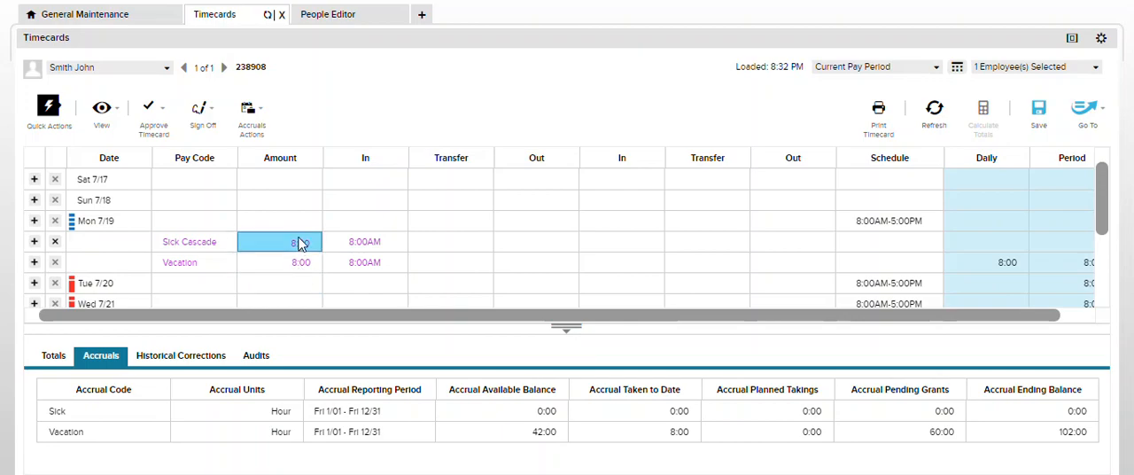
click(53, 355)
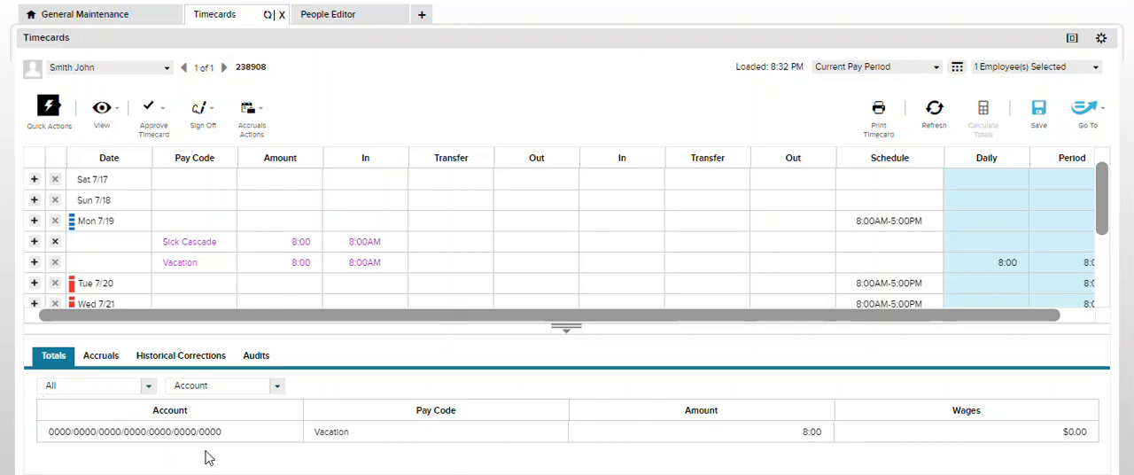
click(91, 358)
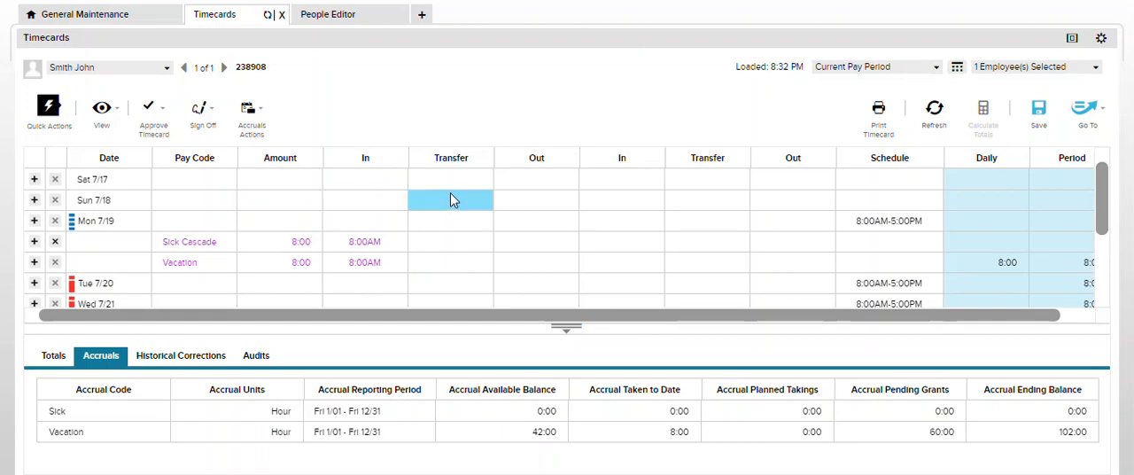
Review the Sick Cascade policy's pay code and cascading steps, and check the cascade profile assigned in the employee's record
click(118, 16)
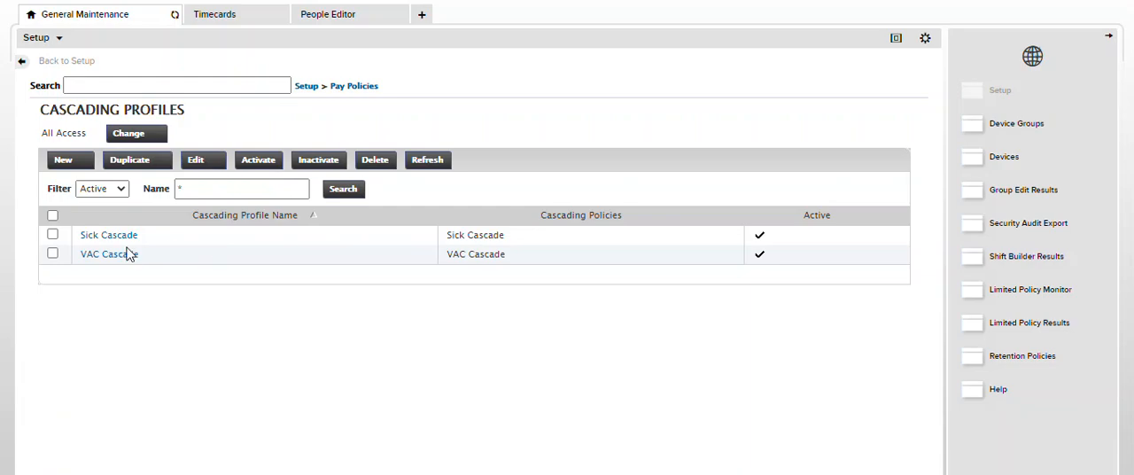
click(354, 86)
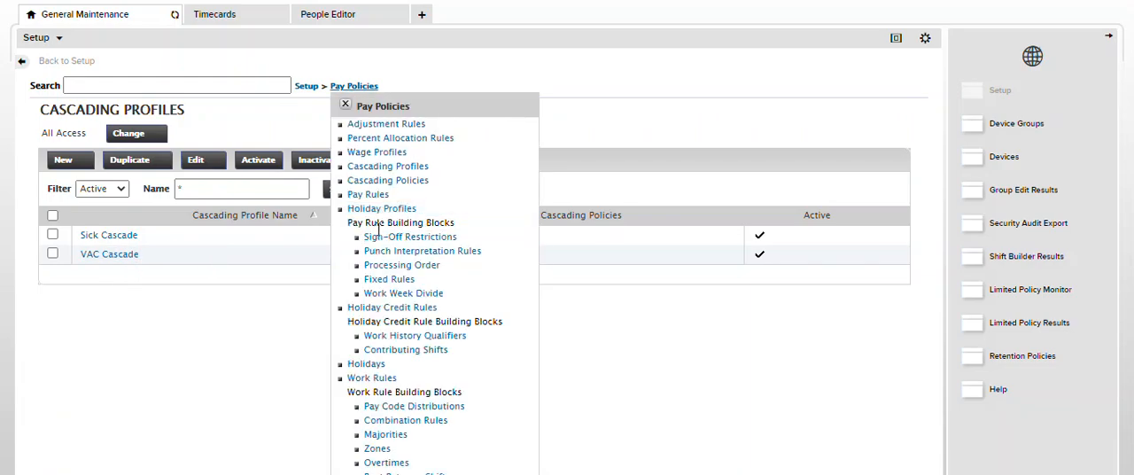
click(381, 180)
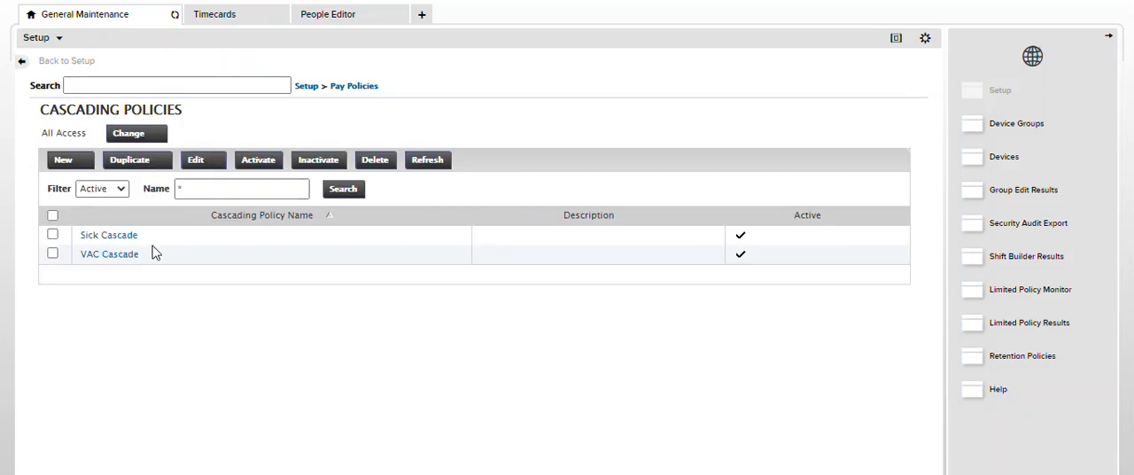
click(112, 236)
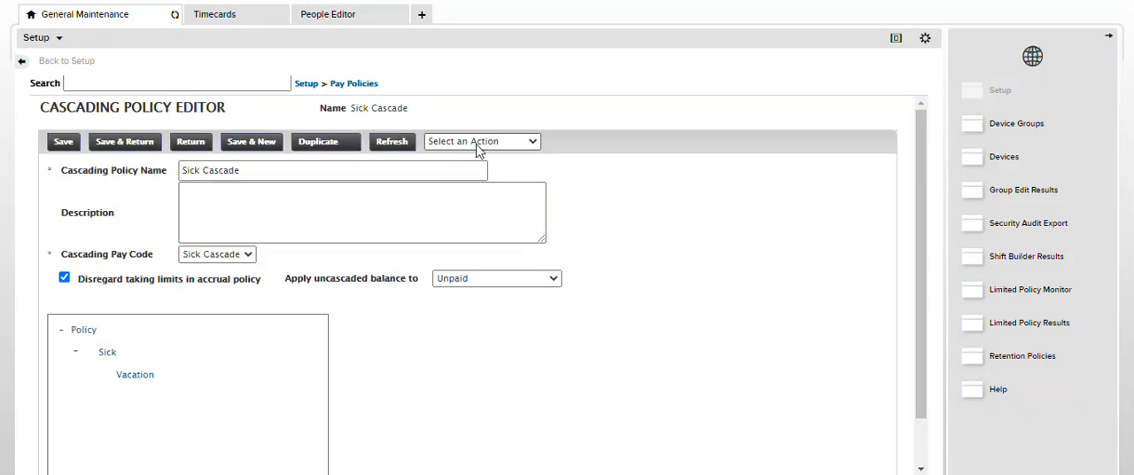
click(528, 143)
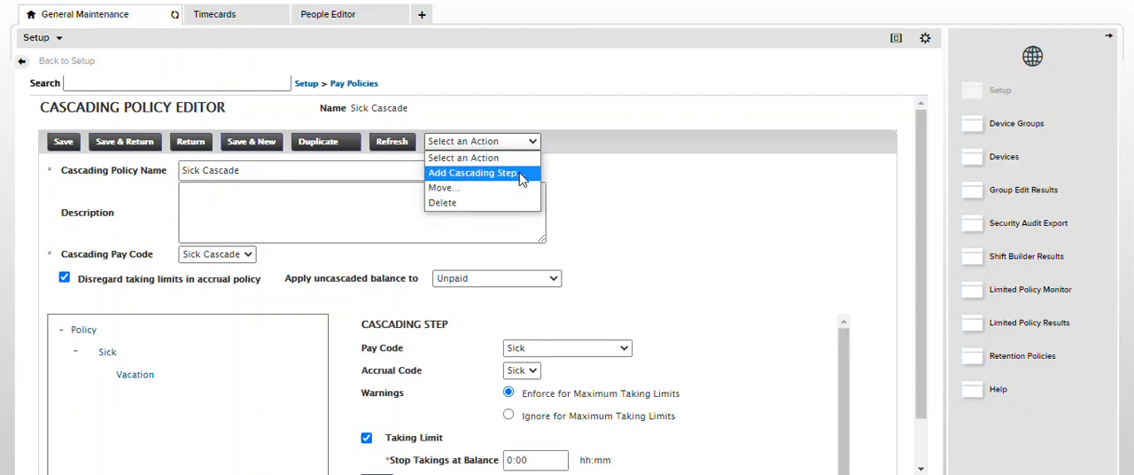
click(521, 174)
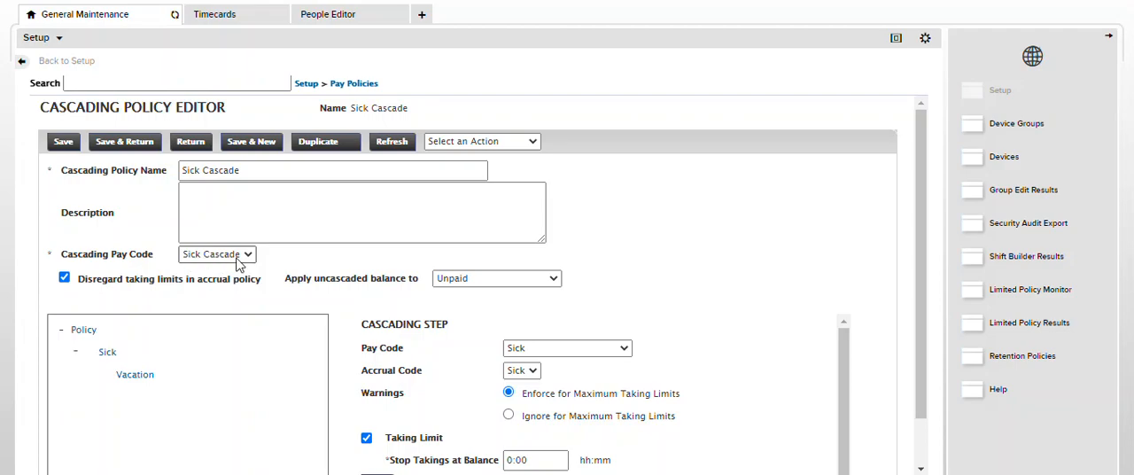
scroll(429, 369, down, 1)
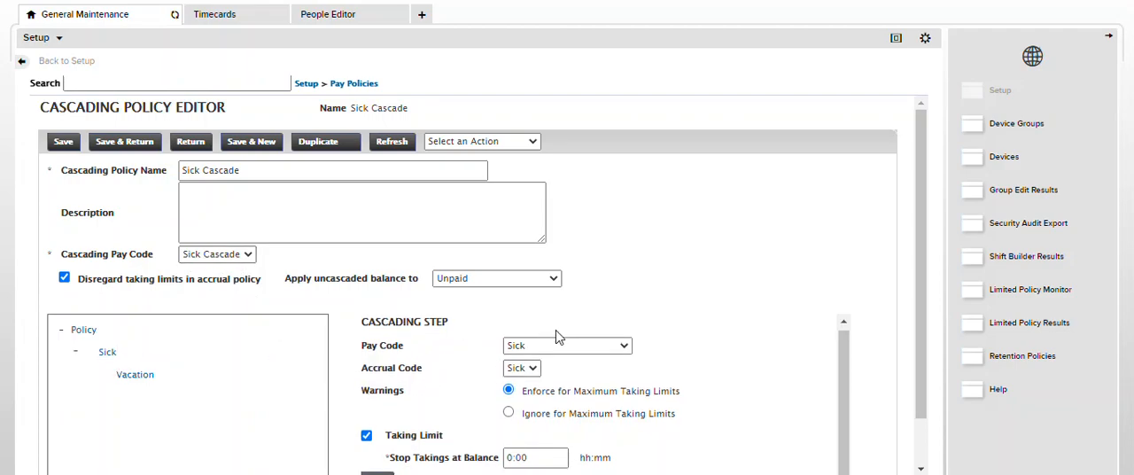
click(133, 384)
click(326, 16)
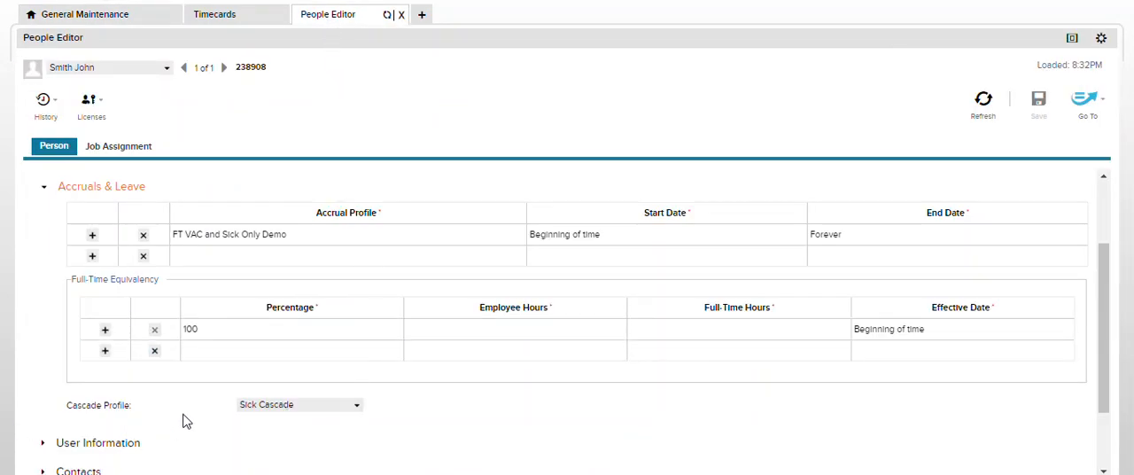
Reload the employee's timecard and discard its unsaved changes
click(213, 15)
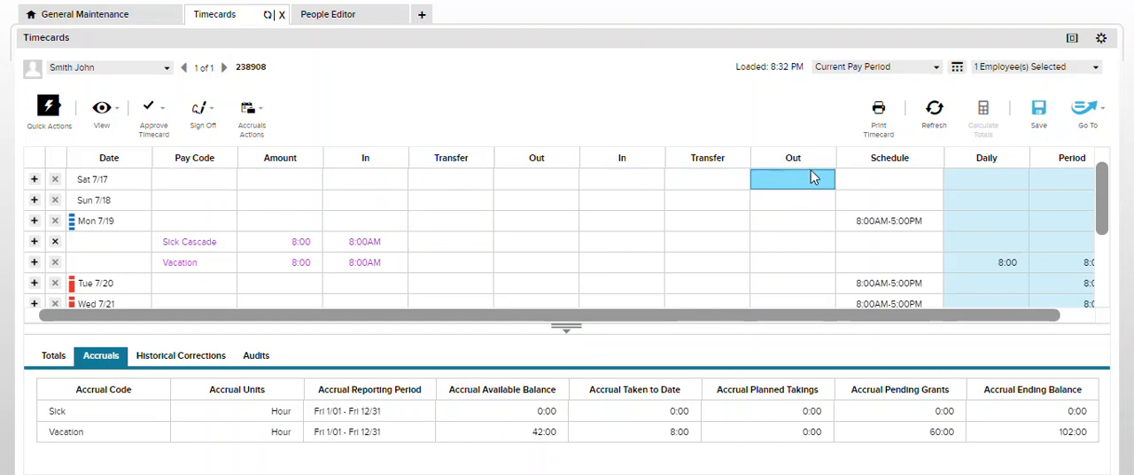
click(937, 115)
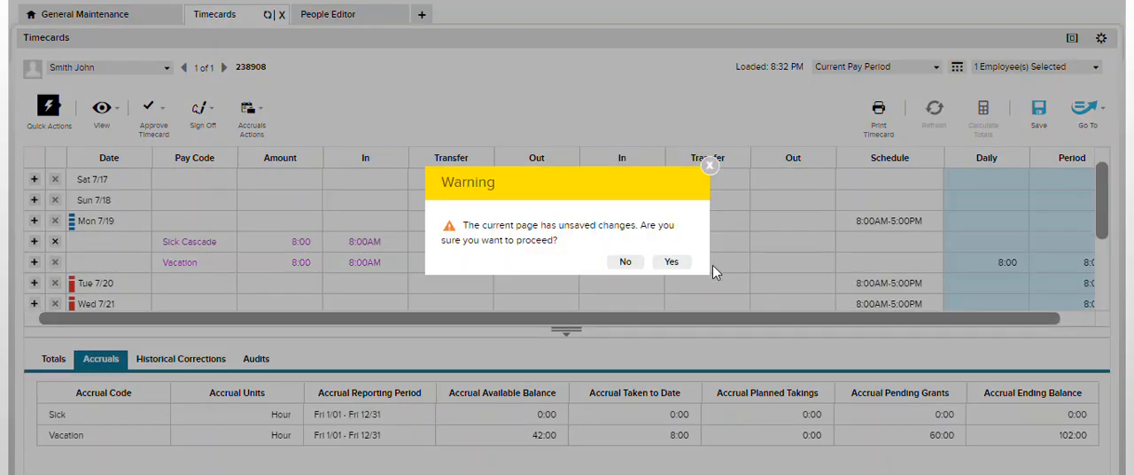
click(666, 260)
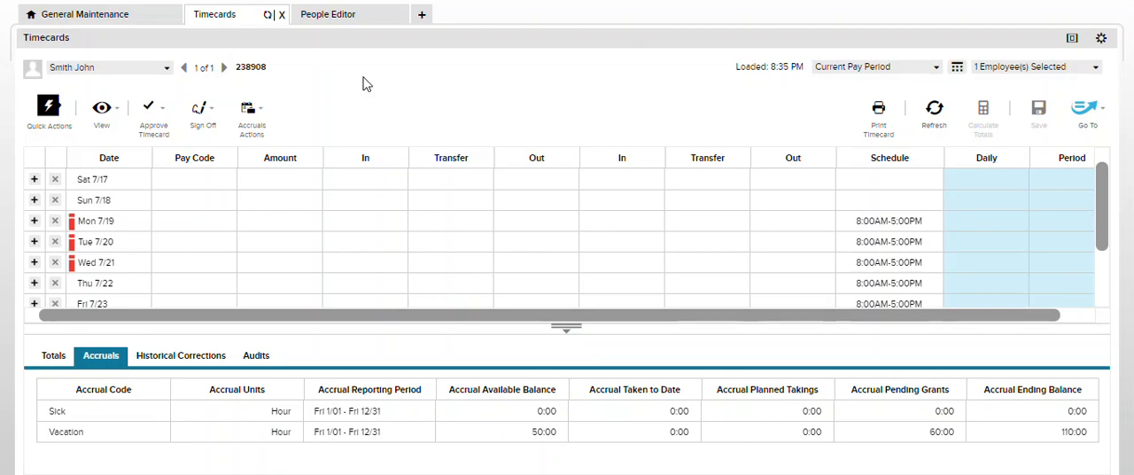
Return from the Sick Cascade policy to the Setup overview and collapse the Pay Policies group
click(76, 16)
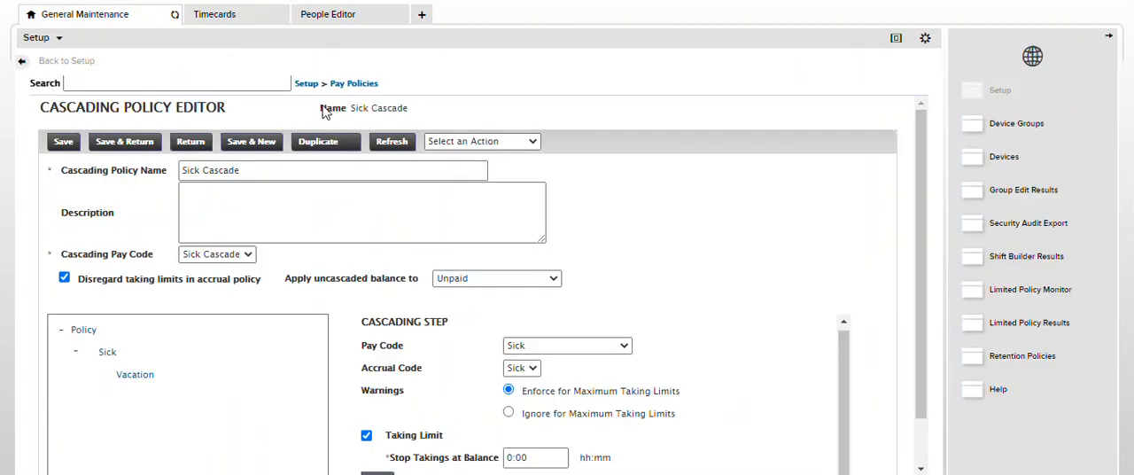
click(306, 84)
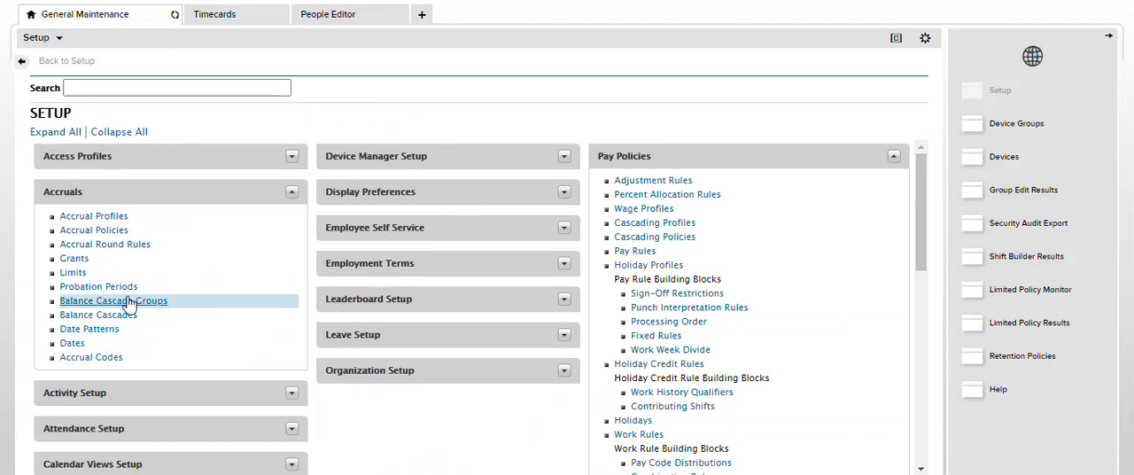
click(893, 157)
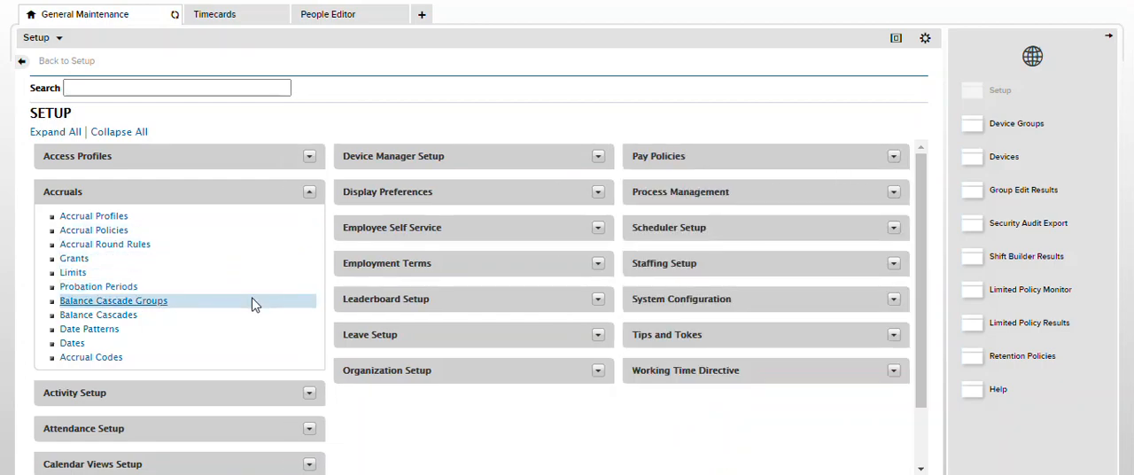
click(330, 16)
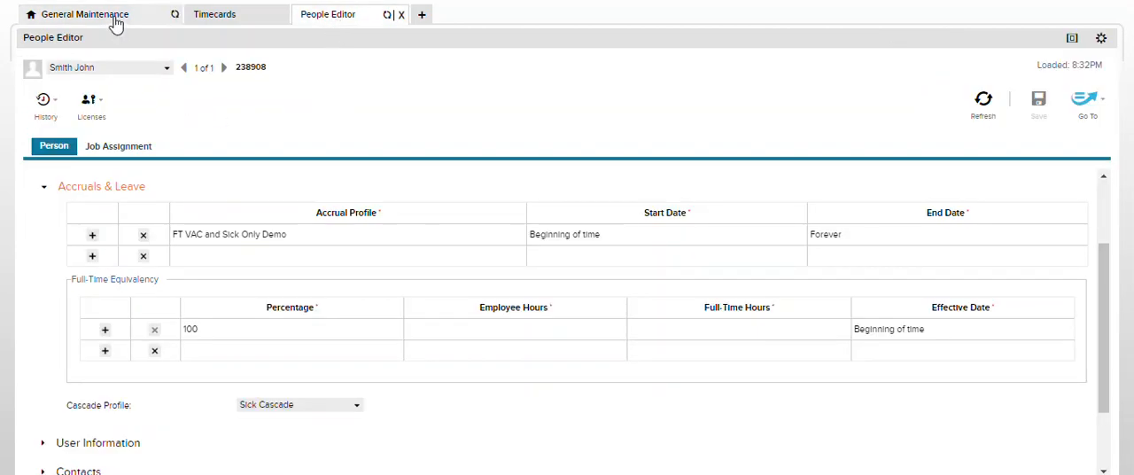
click(206, 23)
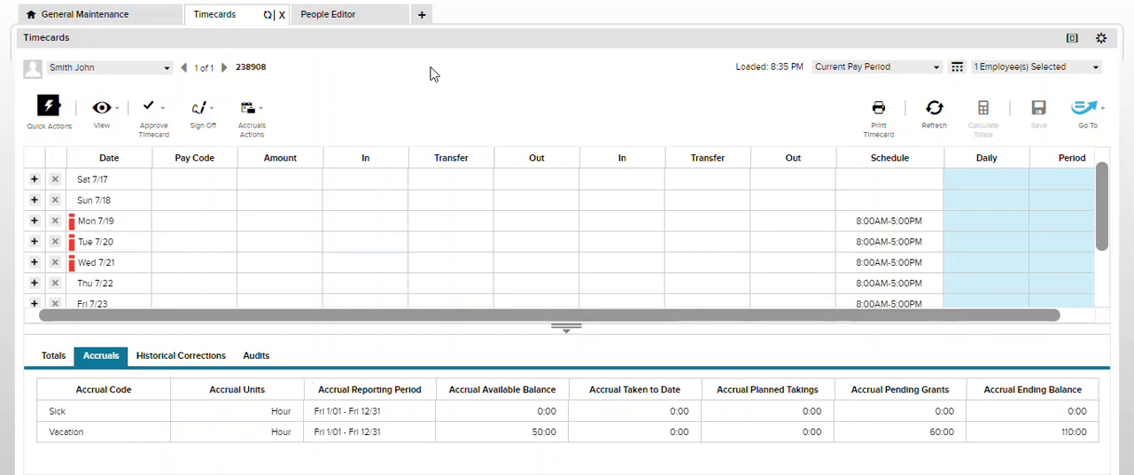
Return to General Maintenance and create a new accrual grant with the grant type Earned
click(91, 14)
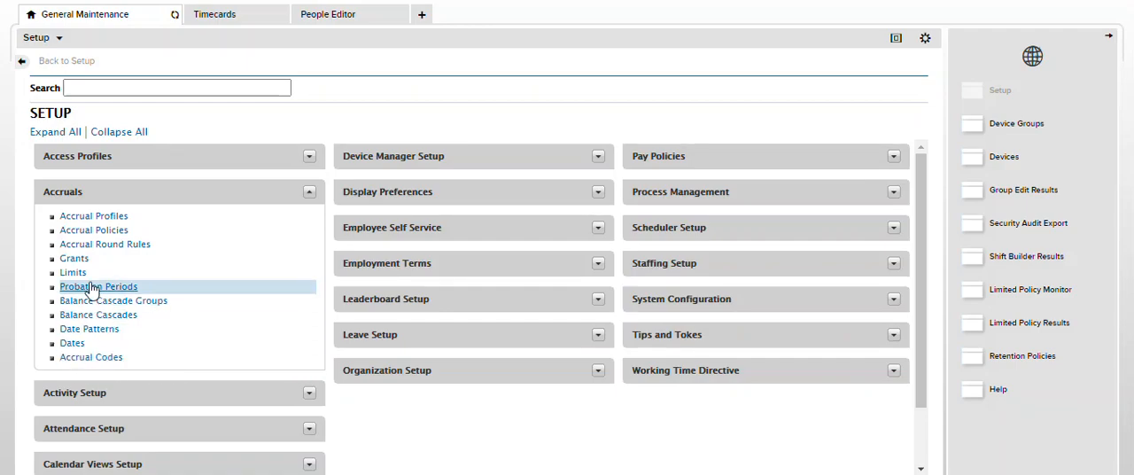
click(73, 263)
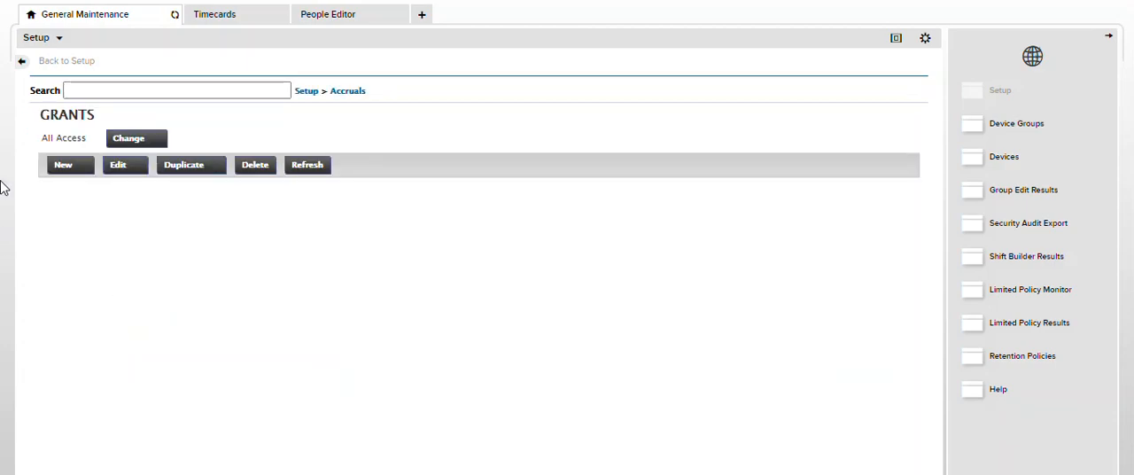
click(63, 166)
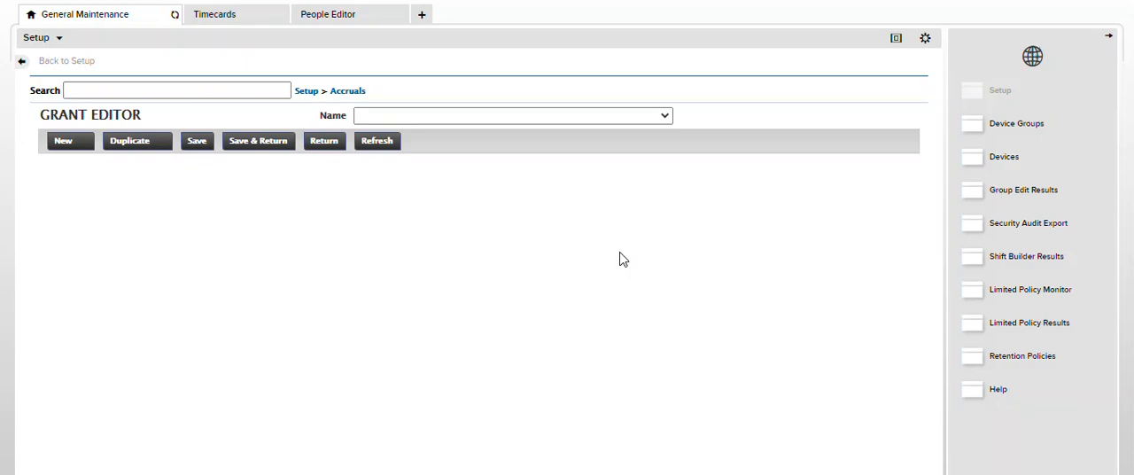
click(153, 193)
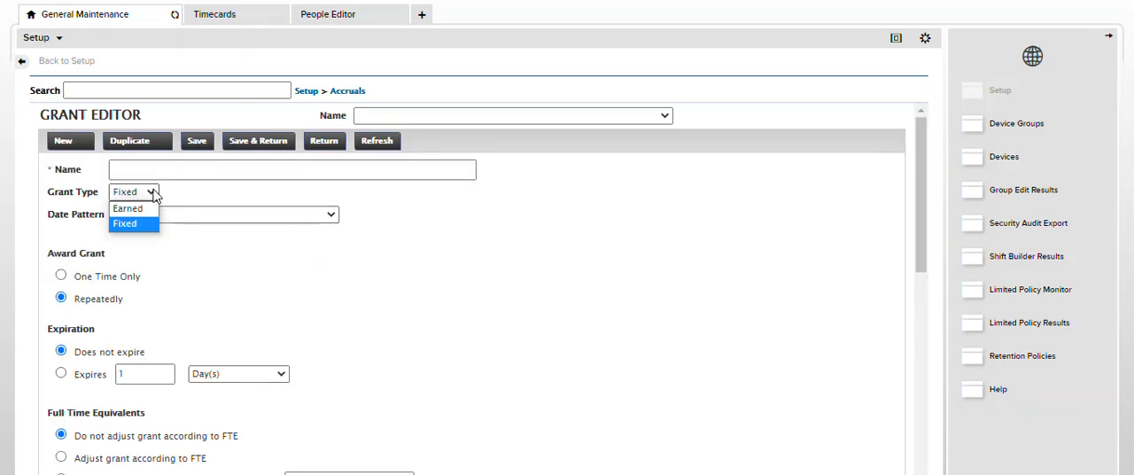
click(149, 212)
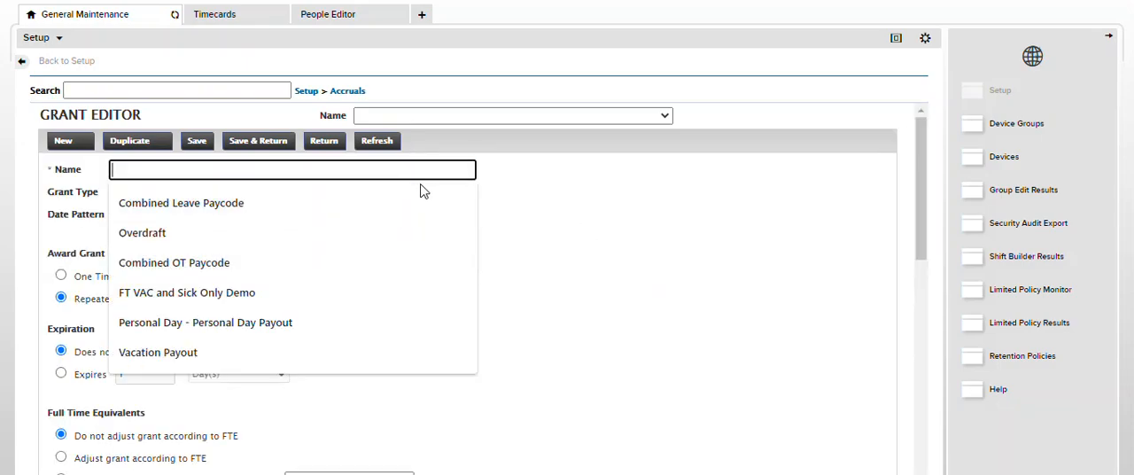
click(678, 243)
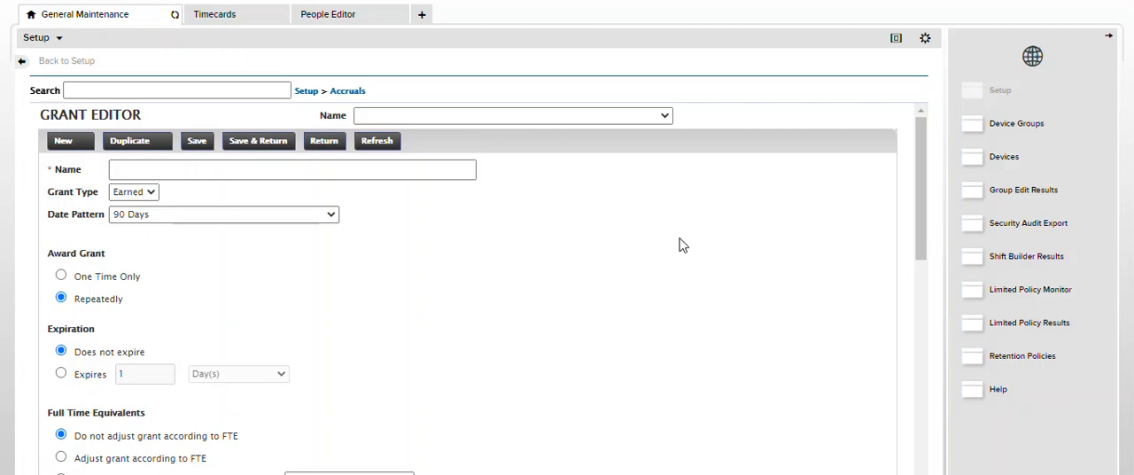
Name the new grant Personal Earned Grant
click(447, 167)
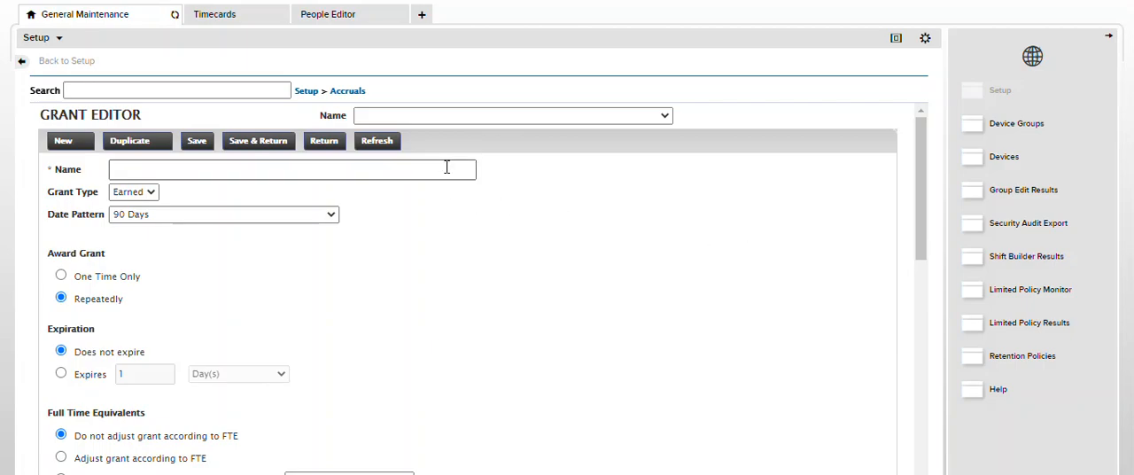
click(447, 167)
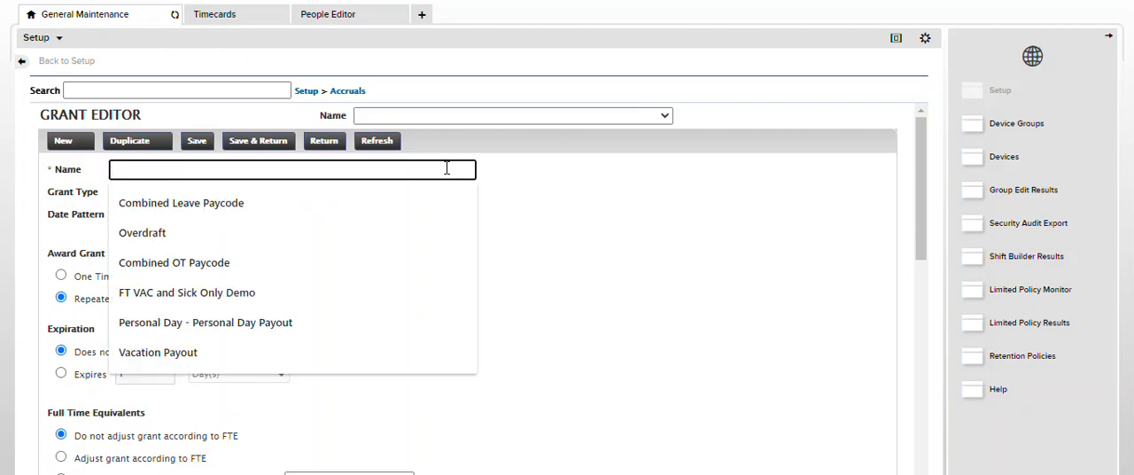
text(Personal Eare)
key(BackSpace)
text(ned )
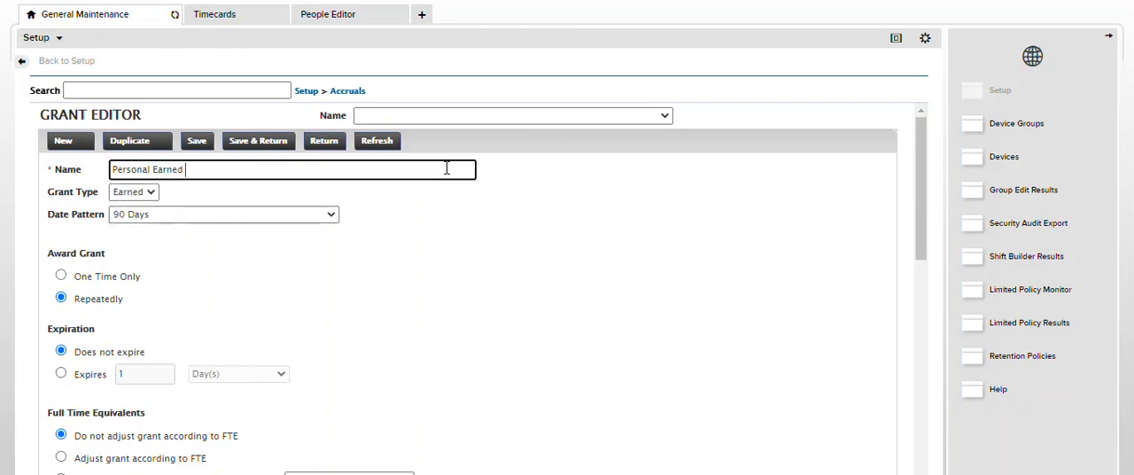
text(Grant)
Base the grant on the amount accumulated in the Hol-Worked pay code
click(332, 215)
click(321, 245)
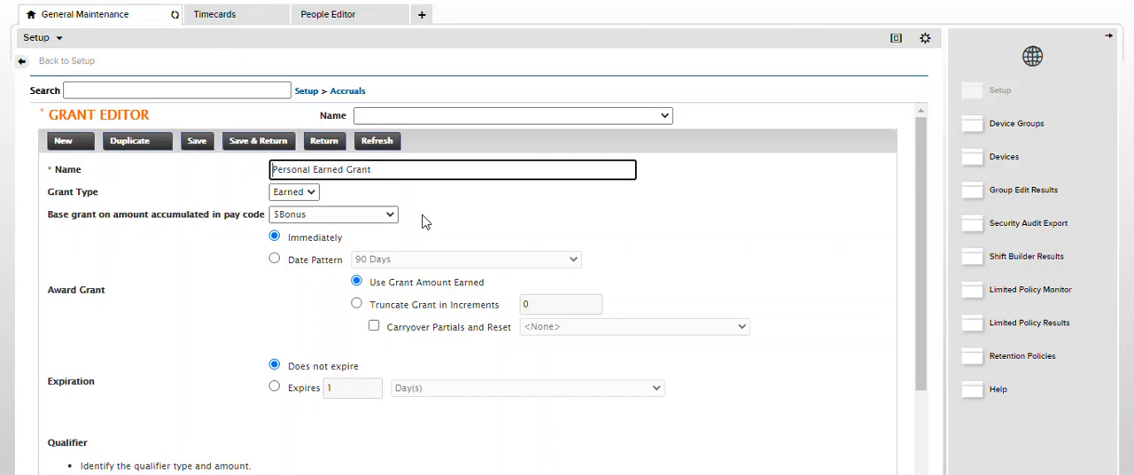
click(389, 219)
key(h)
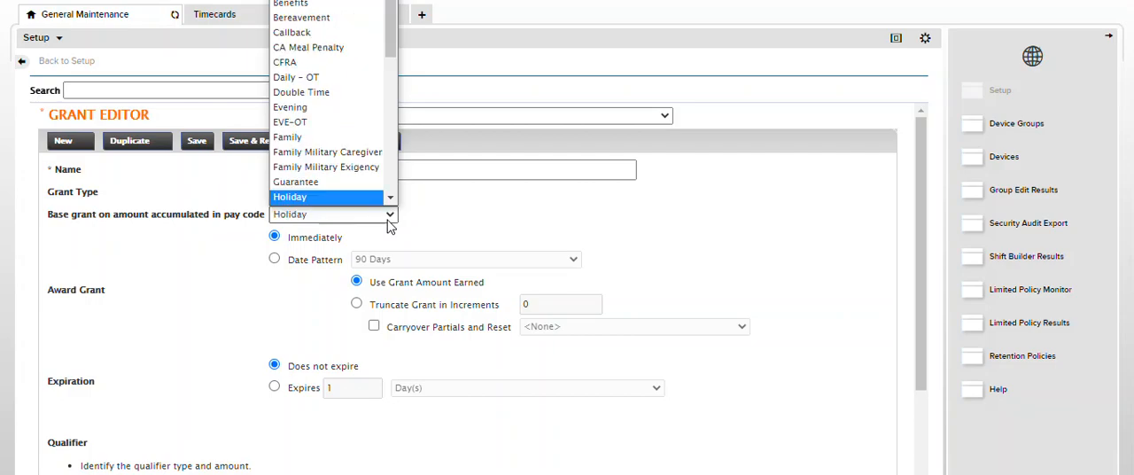
scroll(390, 200, down, 2)
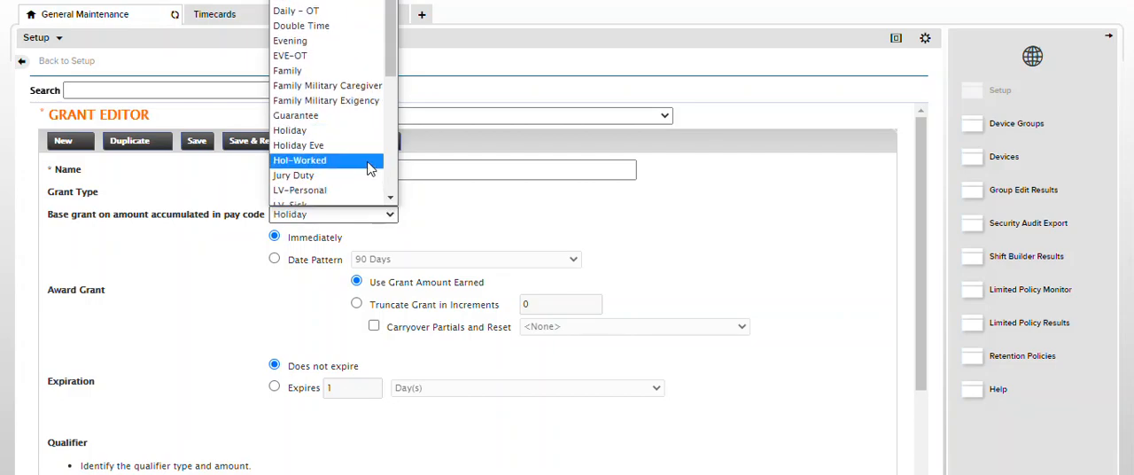
click(369, 168)
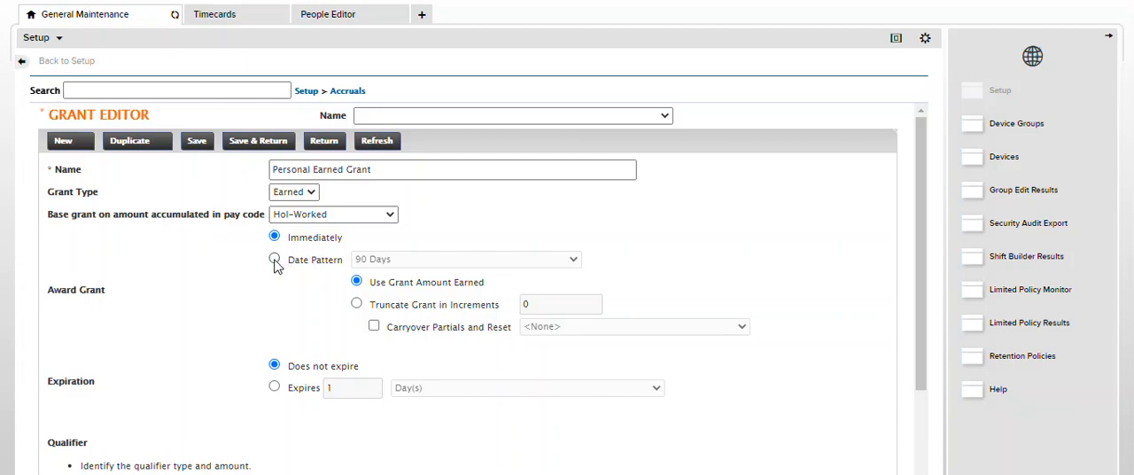
Try awarding the grant by the 90 Days date pattern, and switch the award back to Immediately
click(275, 261)
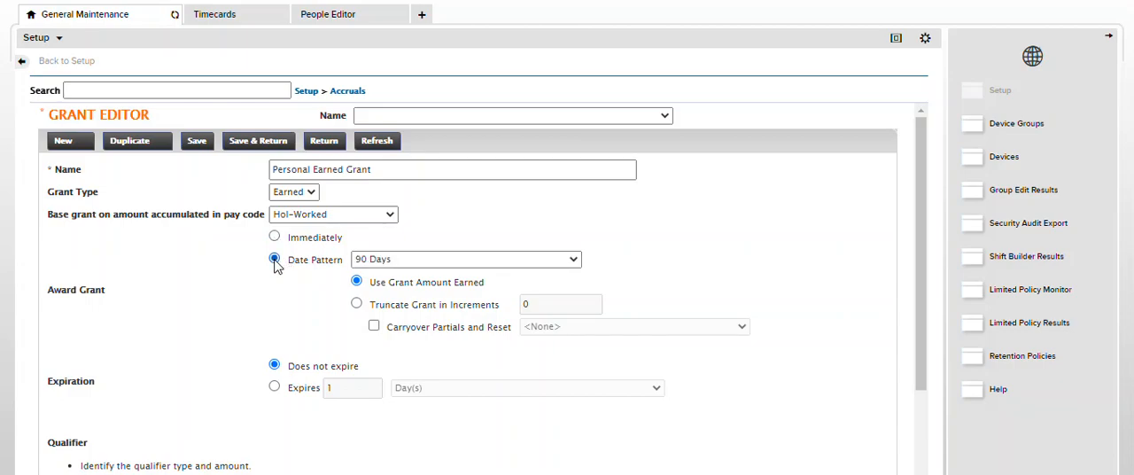
click(573, 259)
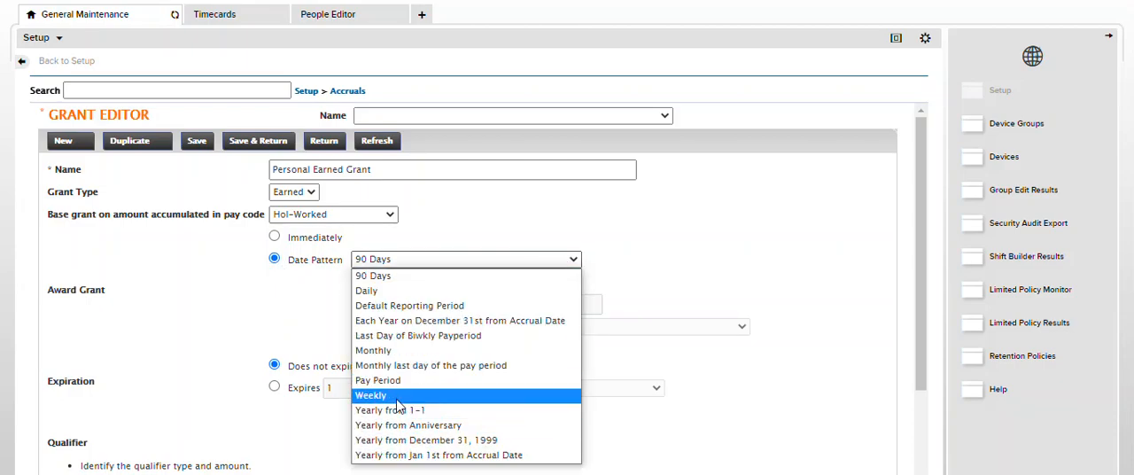
click(417, 276)
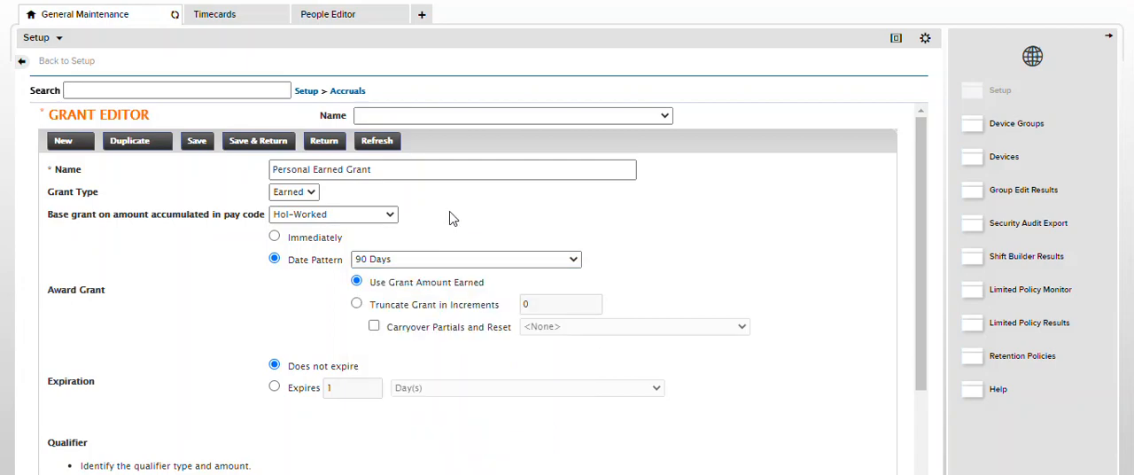
click(275, 237)
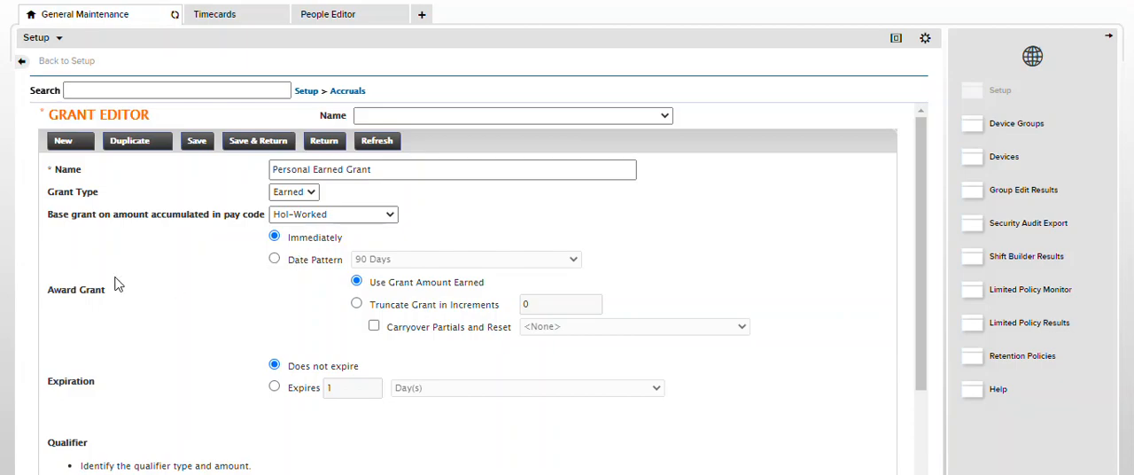
Save the Personal Earned Grant and start a new accrual policy
click(252, 149)
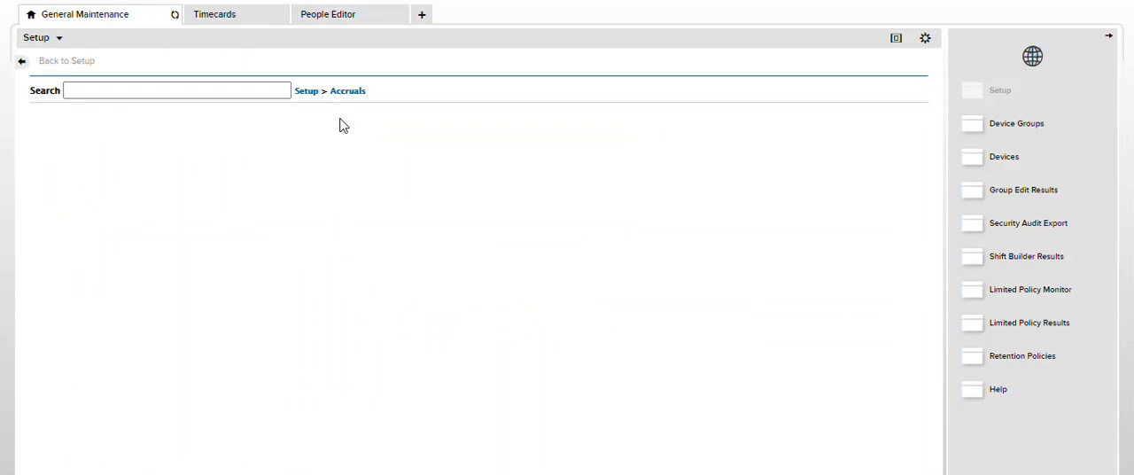
mouse_move(350, 100)
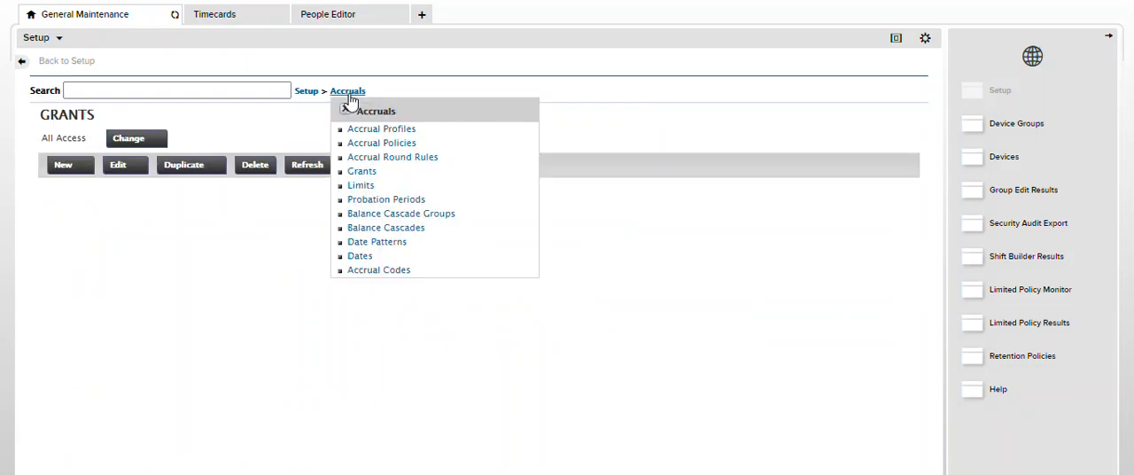
click(358, 144)
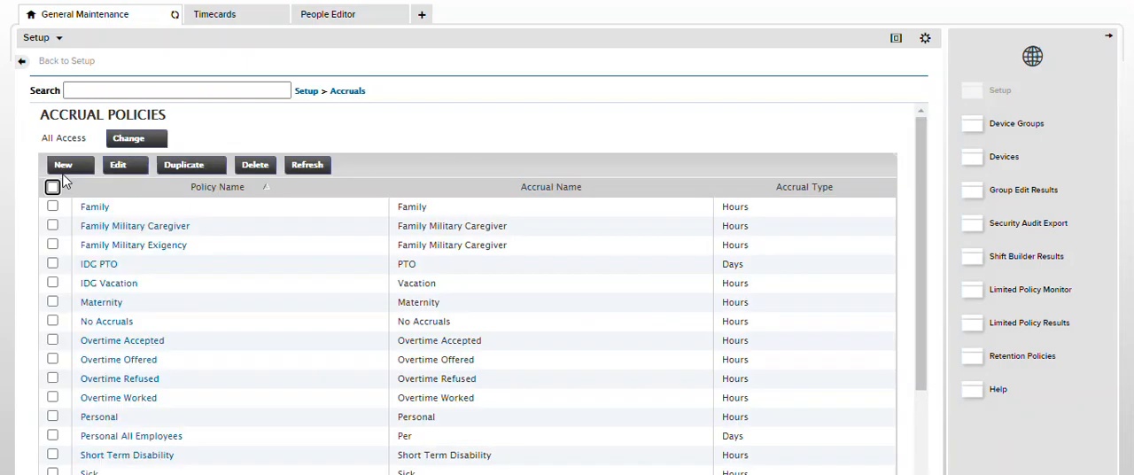
click(64, 165)
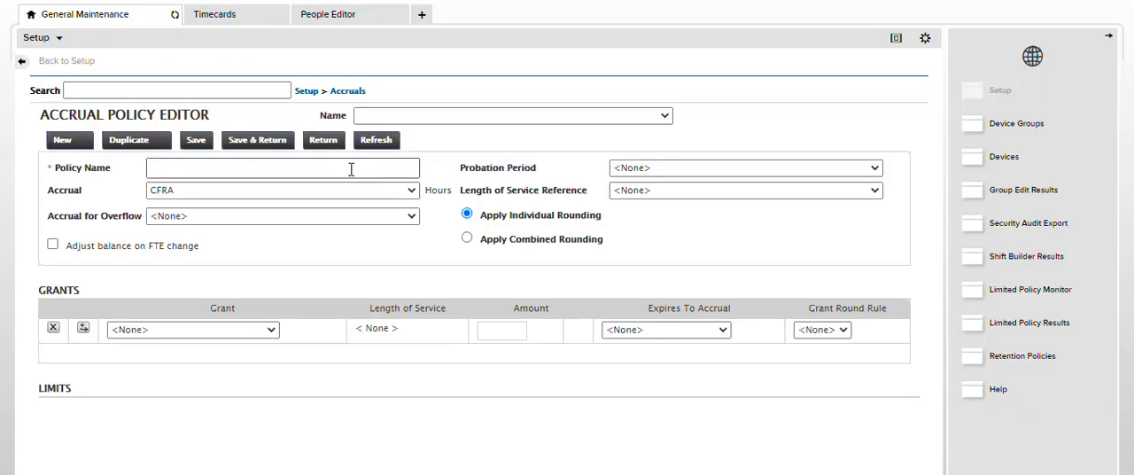
Name the new accrual policy Personal Policy
click(351, 169)
text(per)
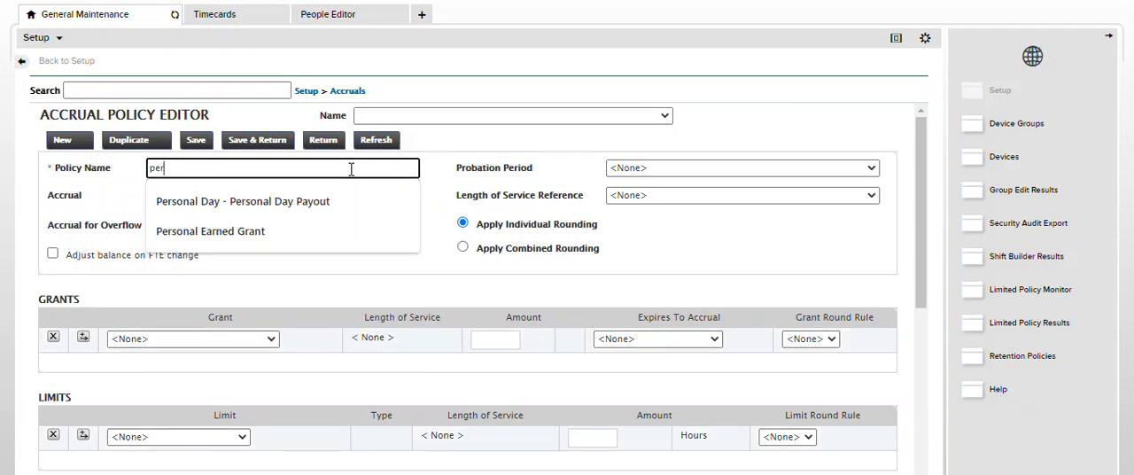
key(Tab)
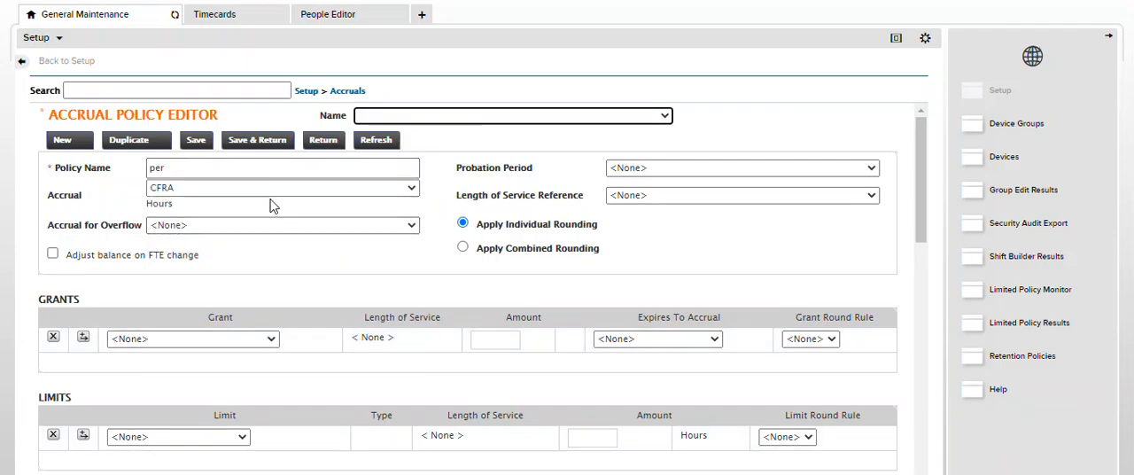
click(261, 168)
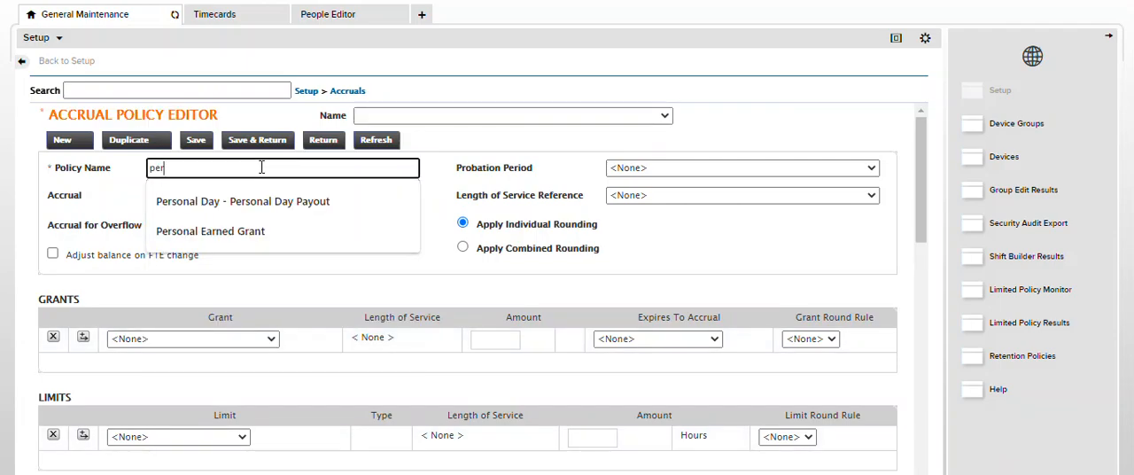
key(BackSpace)
key(BackSpace)
key(BackSpace)
text(Persona lPolicy)
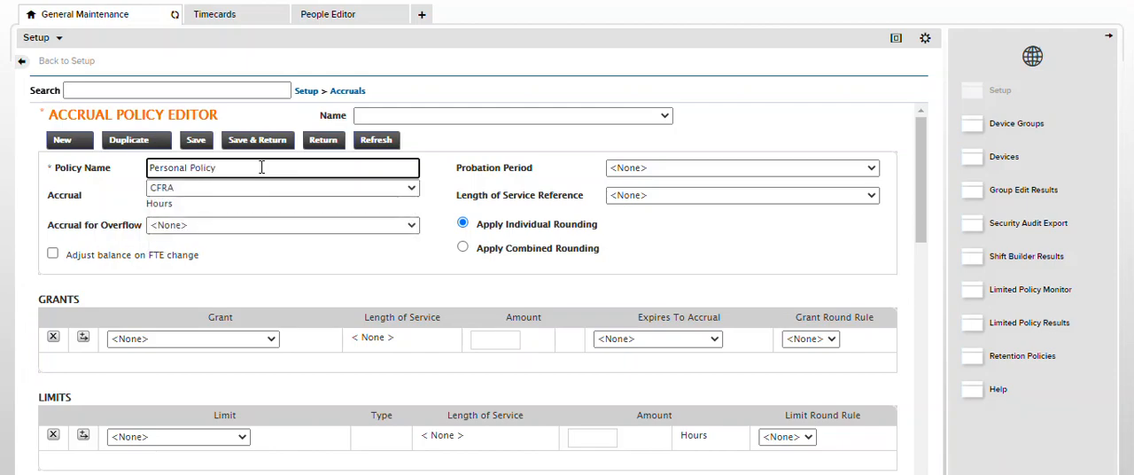
Set the policy's accrual to Per
click(412, 188)
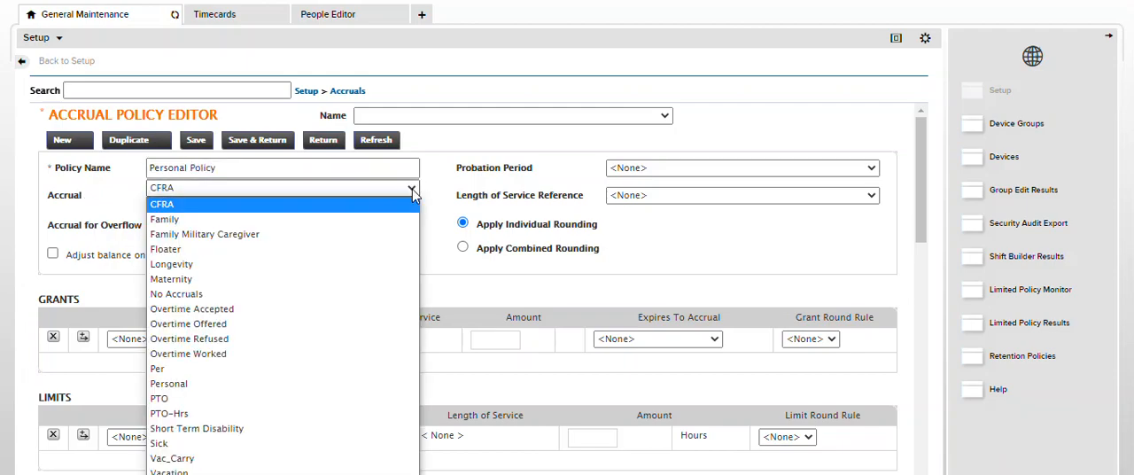
text(per)
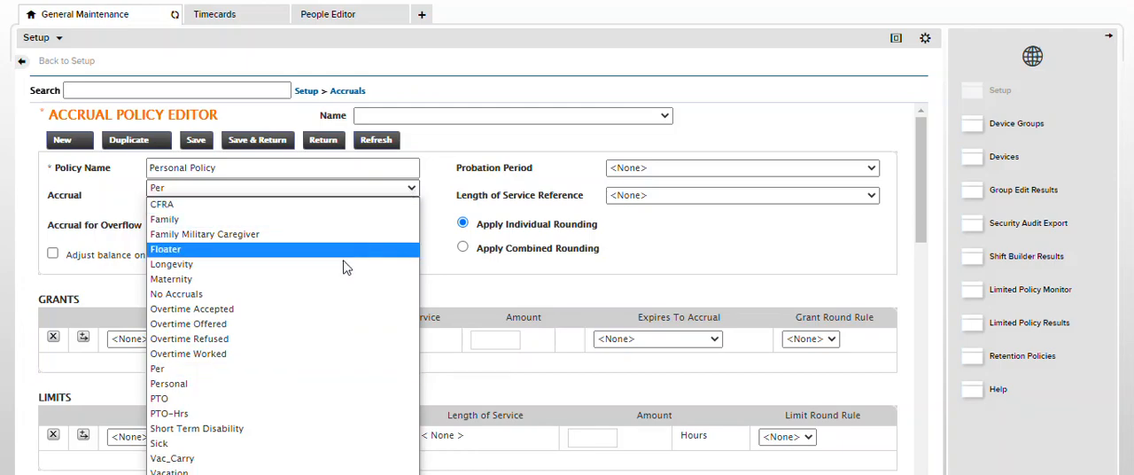
click(229, 370)
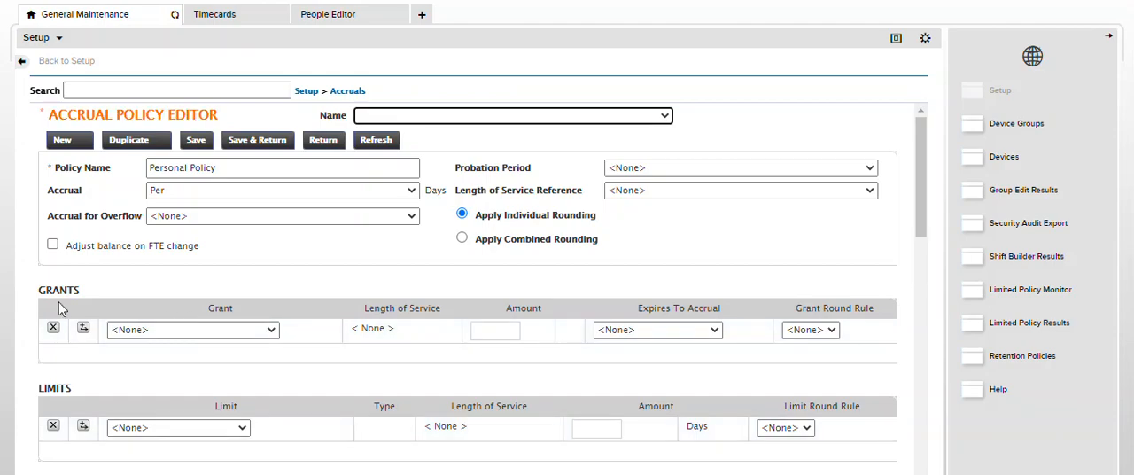
Assign the Personal Earned Grant to the policy with an amount of 8, and save the policy
click(271, 329)
key(p)
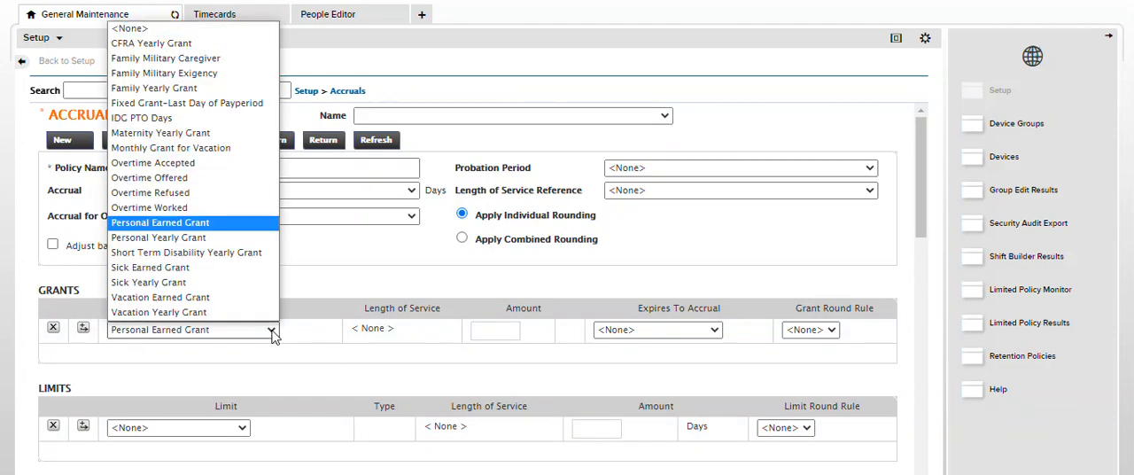
click(232, 227)
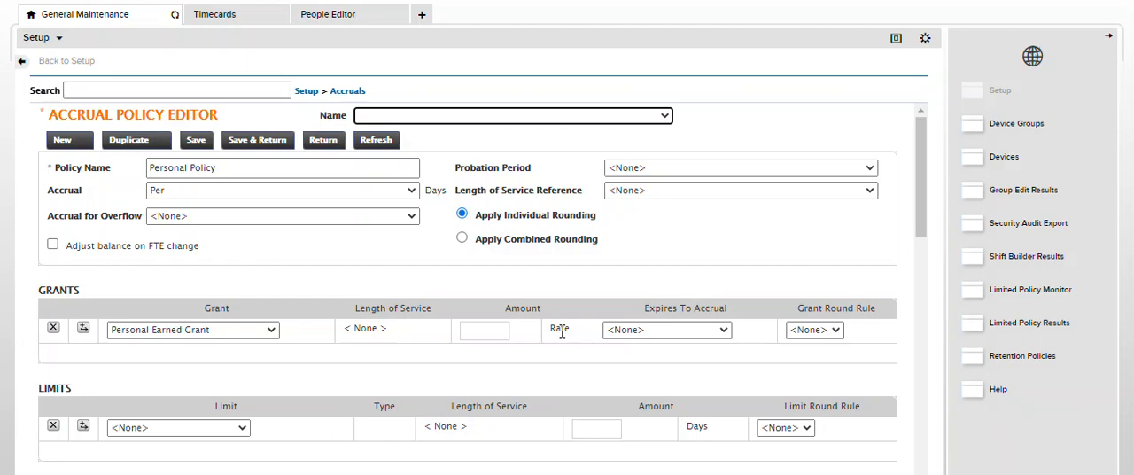
click(479, 327)
text(8)
click(566, 280)
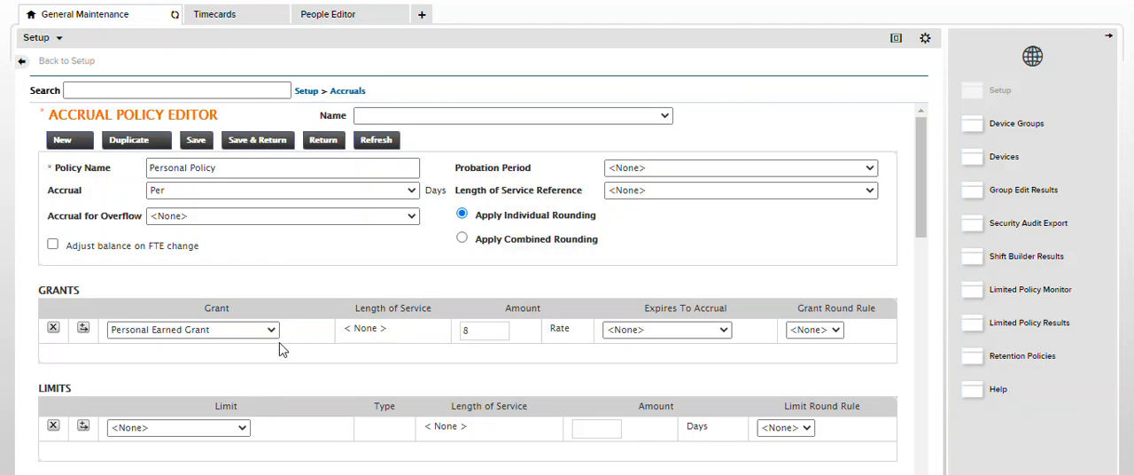
click(248, 143)
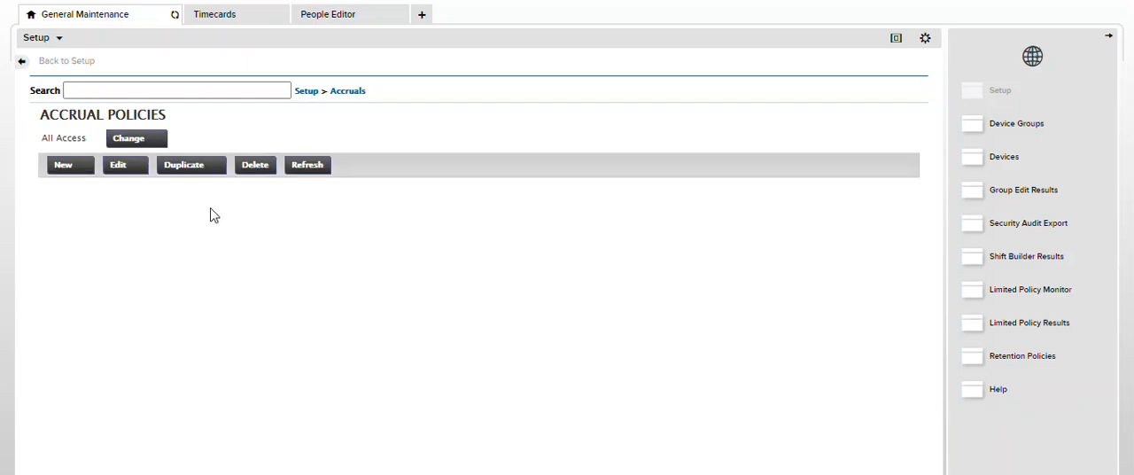
Open the FT VAC and Sick Only Demo accrual profile for editing
click(352, 93)
click(381, 130)
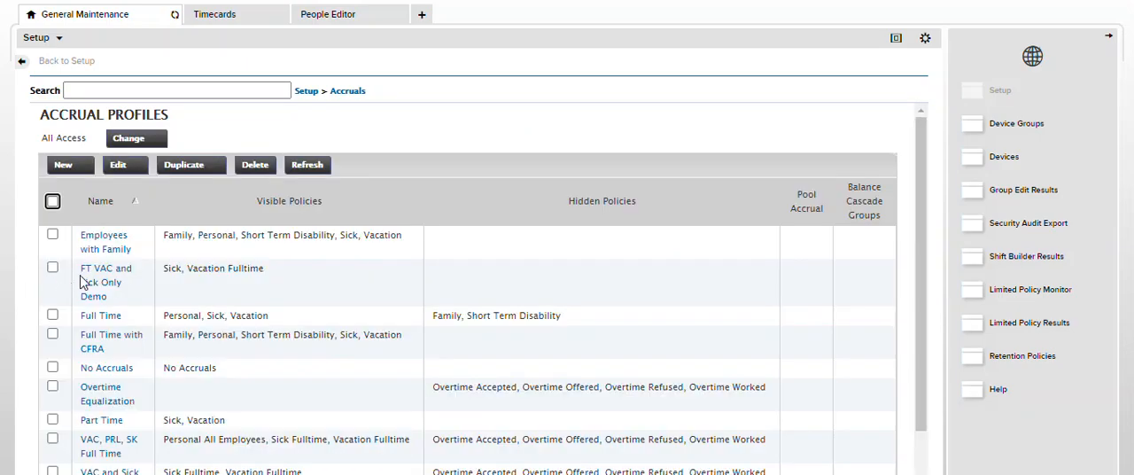
click(87, 280)
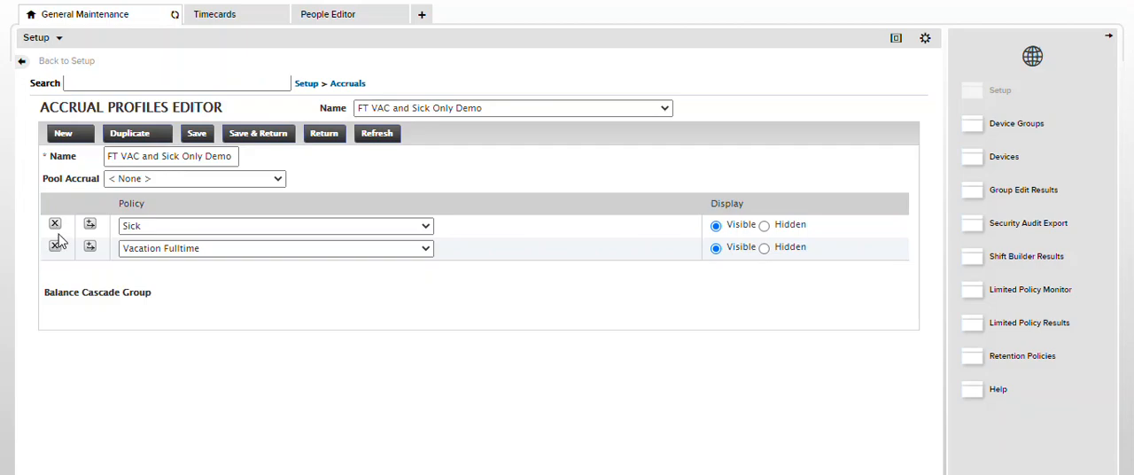
Add Personal Policy as a visible policy between Sick and Vacation Fulltime in the accrual profile, and save the profile
click(89, 226)
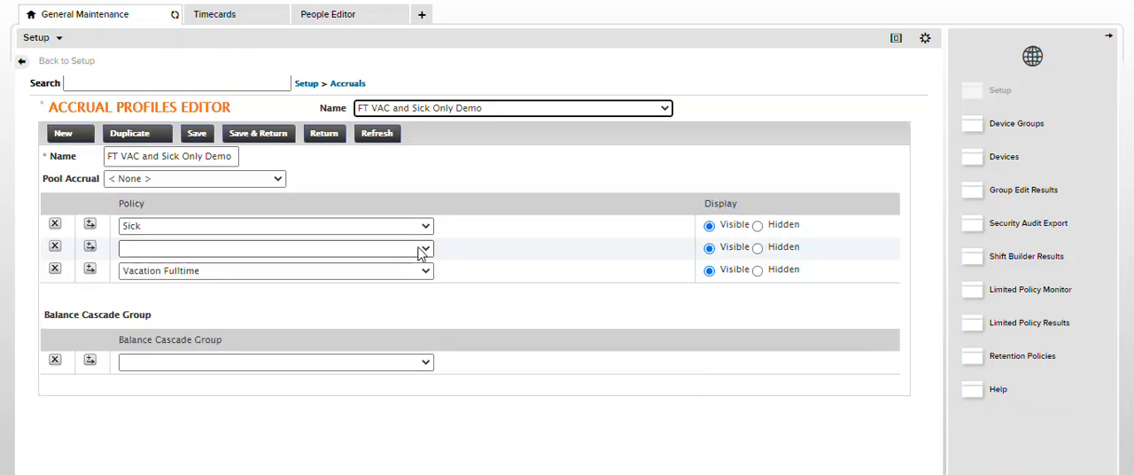
click(420, 251)
key(p)
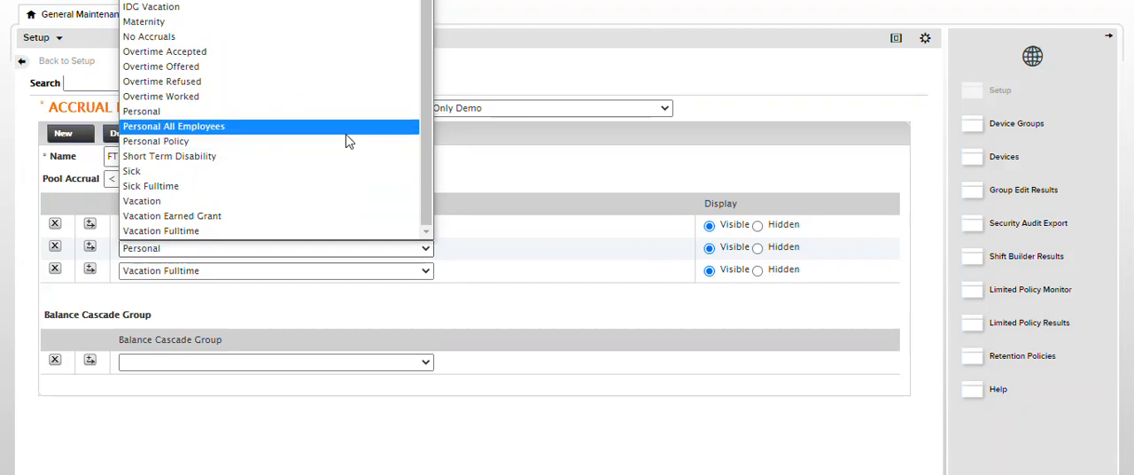
click(346, 143)
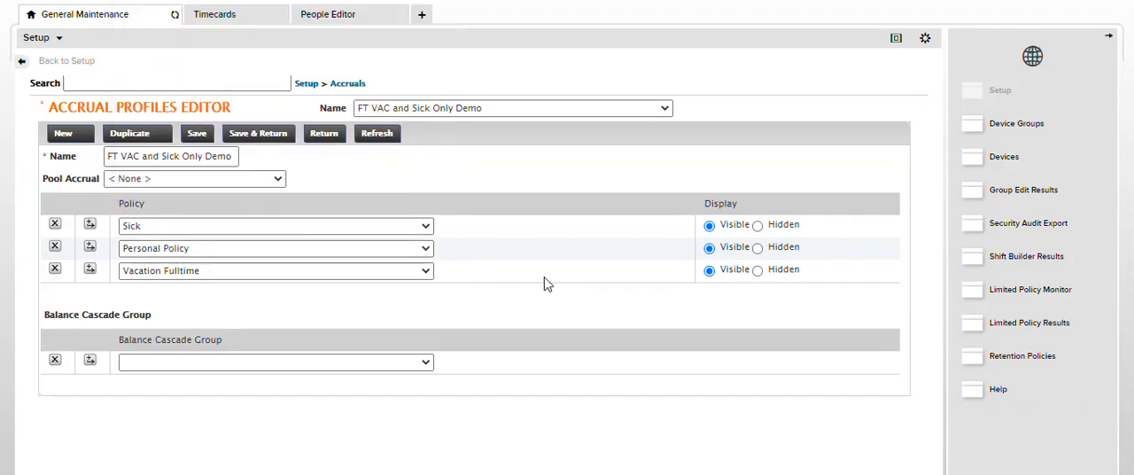
click(258, 138)
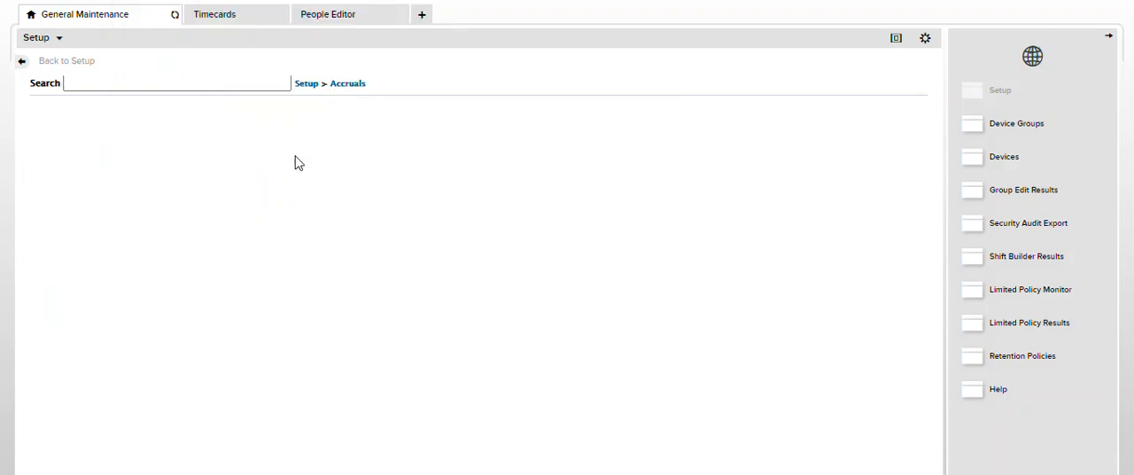
Return to the employee's timecard and refresh it to load the updated accruals
click(230, 15)
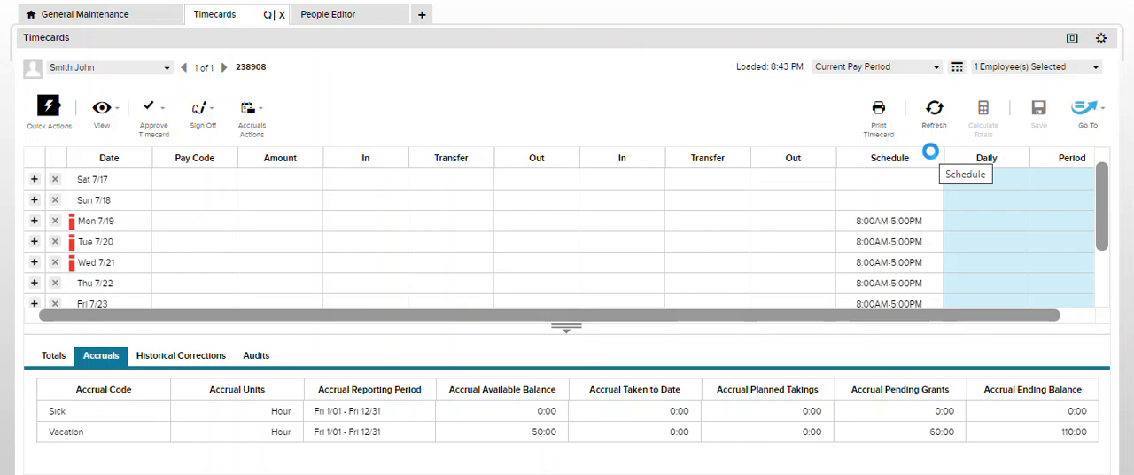
click(934, 107)
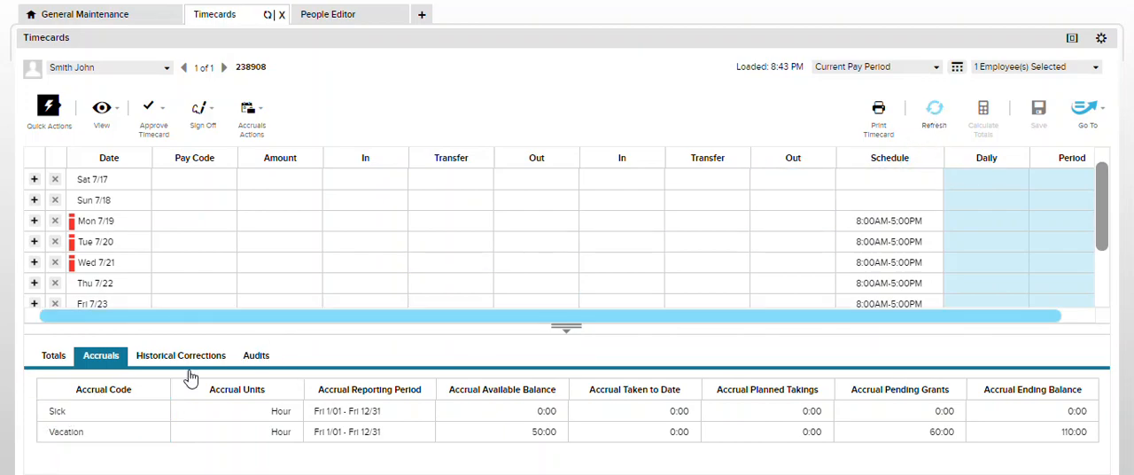
click(936, 126)
click(935, 128)
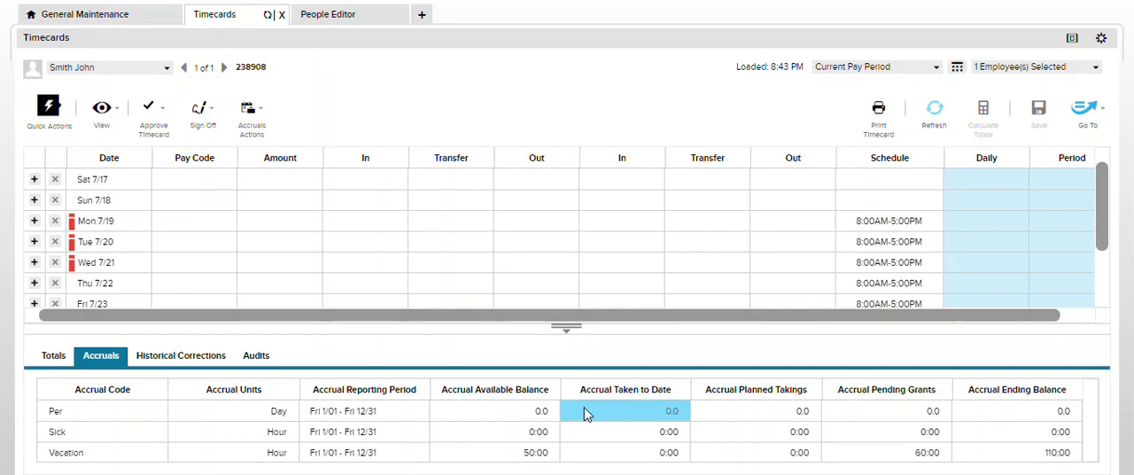
Enter the Hol-Worked pay code with an amount of 1 on Mon 7/19, and calculate the timecard totals
click(212, 224)
text(hol)
click(196, 289)
click(254, 218)
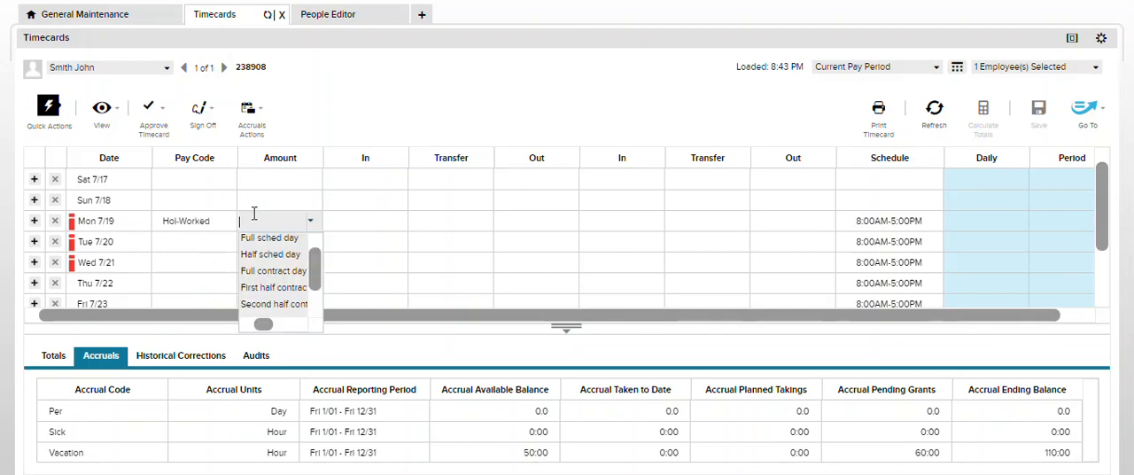
text(1)
click(455, 108)
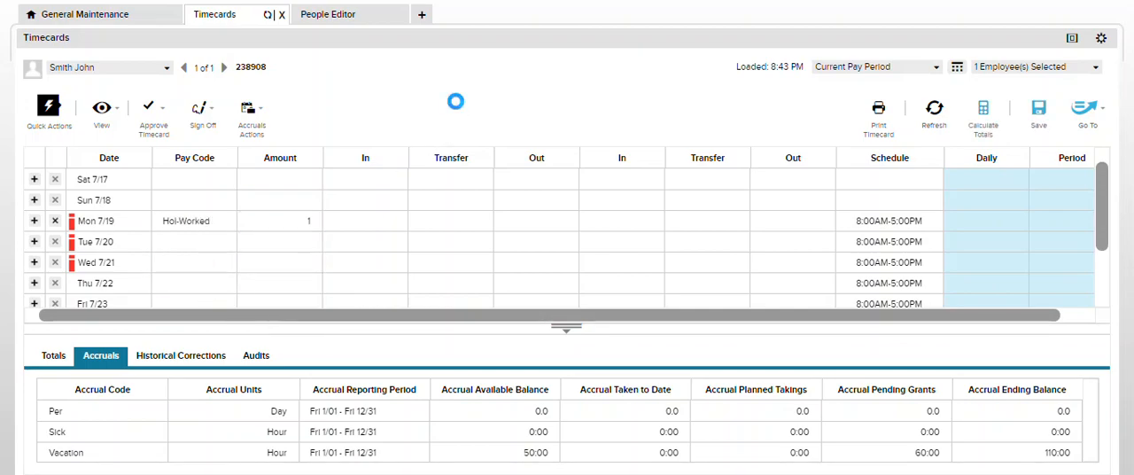
click(982, 111)
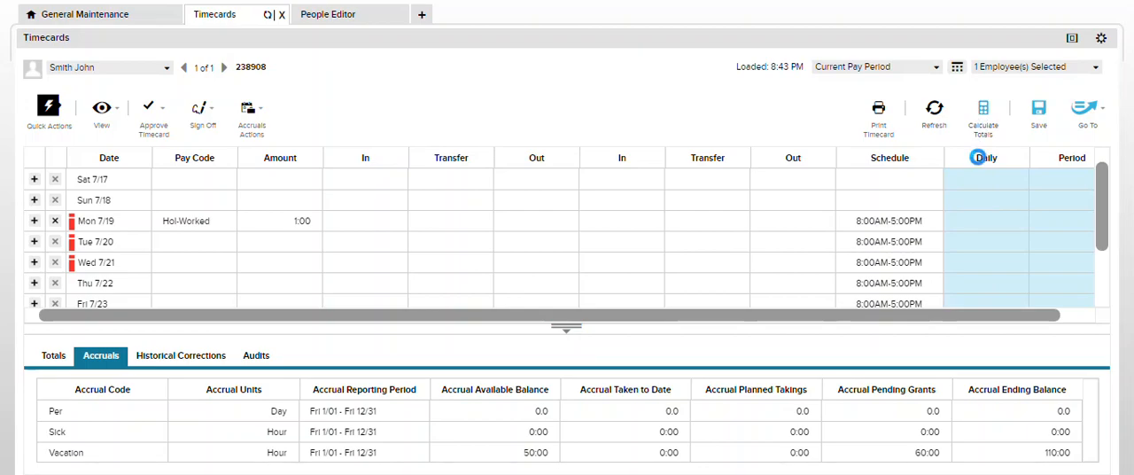
click(540, 219)
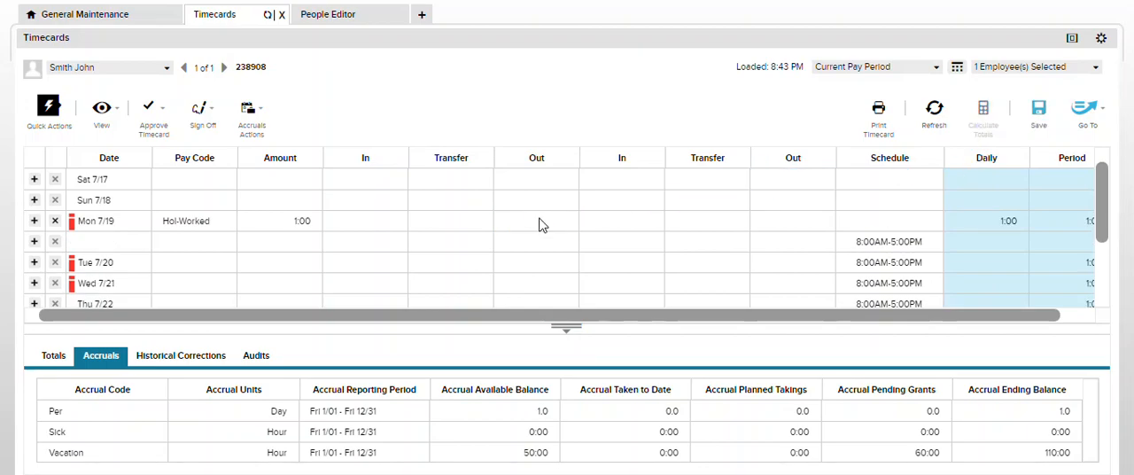
Compare the Per accrual balance as of Sun 7/18 with the balance as of Mon 7/19
click(556, 412)
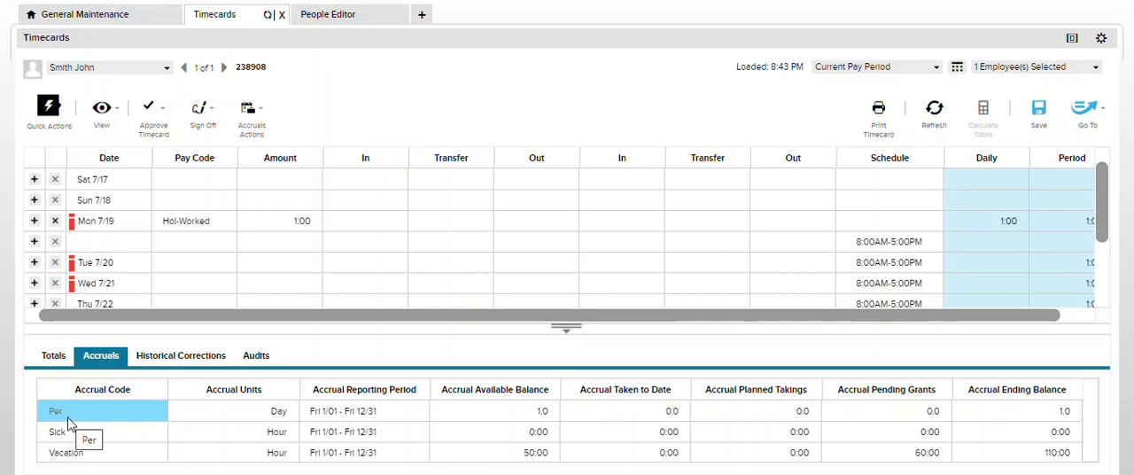
click(128, 207)
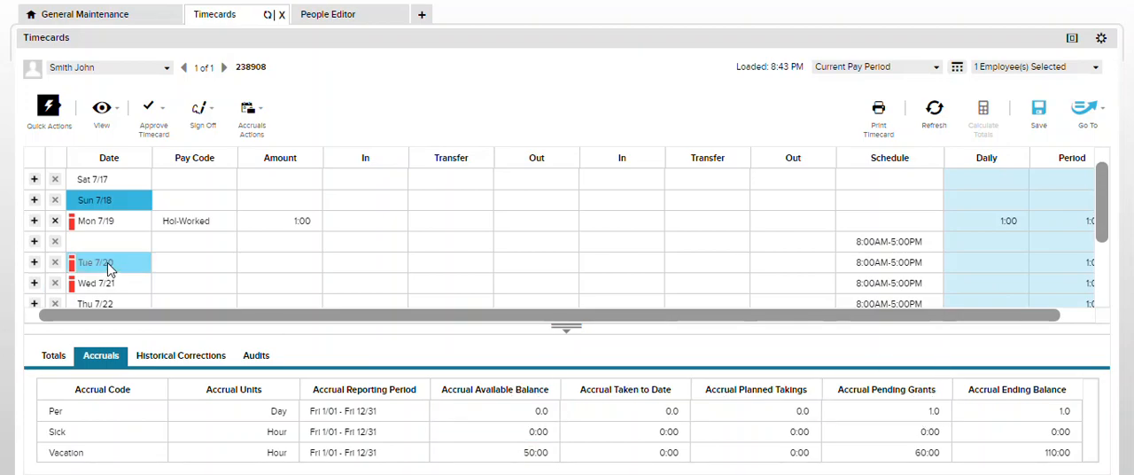
click(110, 224)
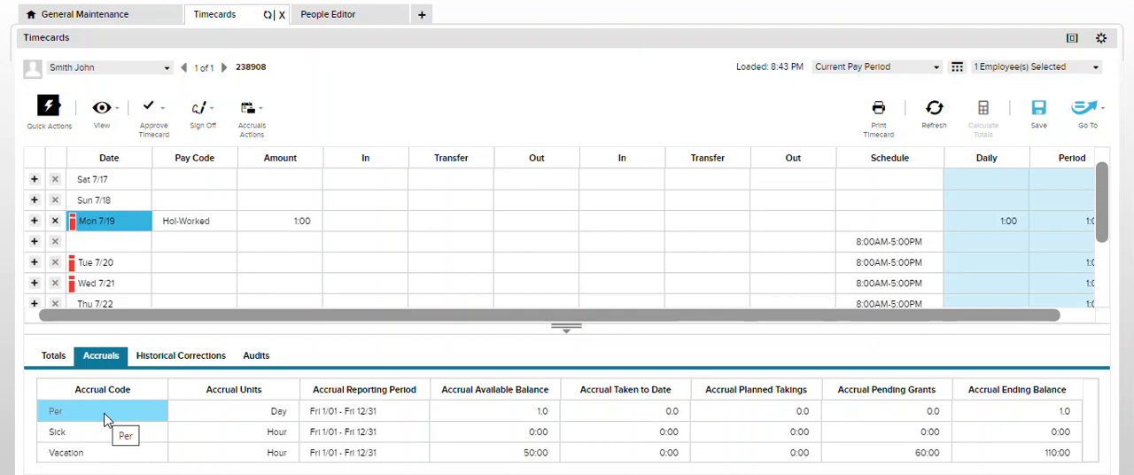
Enter the Personal pay code for a full scheduled day on Tue 7/20, and calculate the timecard totals
click(176, 272)
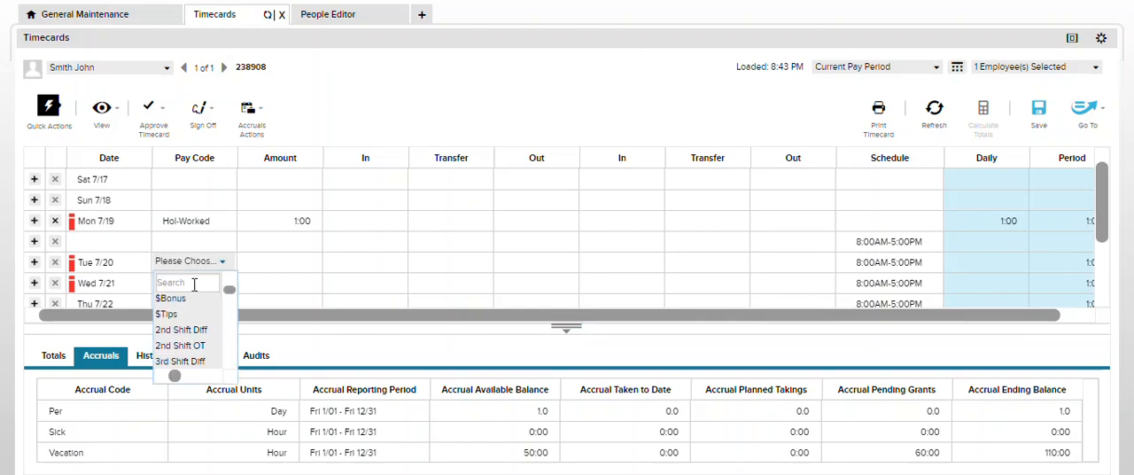
text(per)
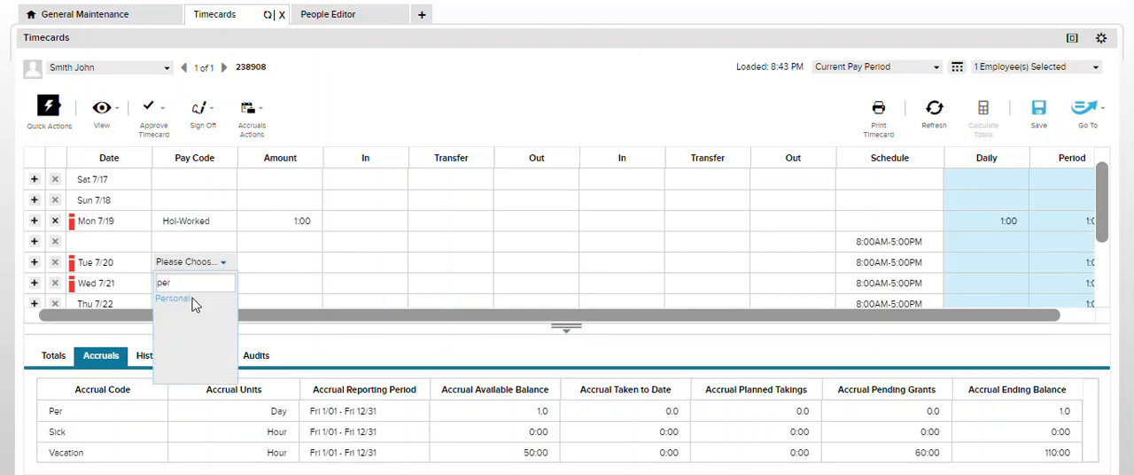
click(193, 300)
click(294, 263)
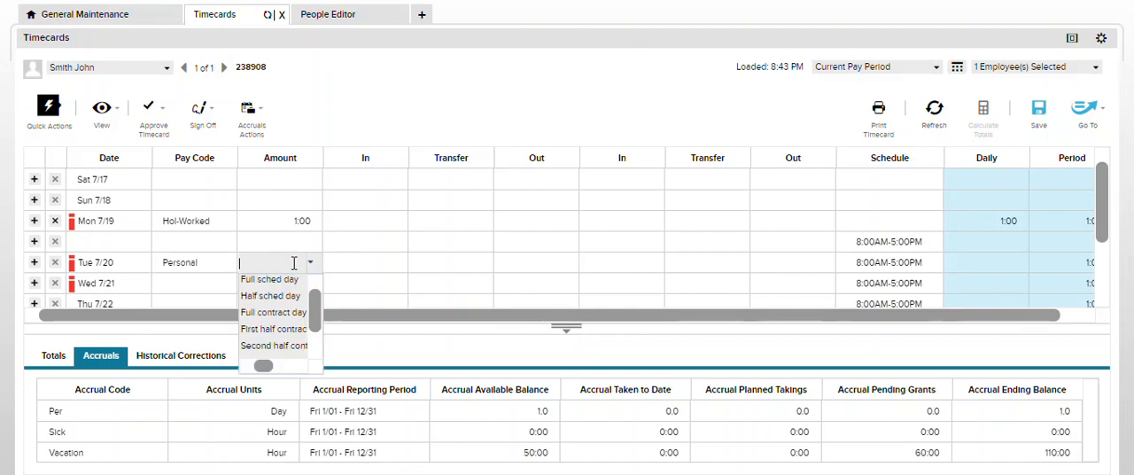
click(282, 279)
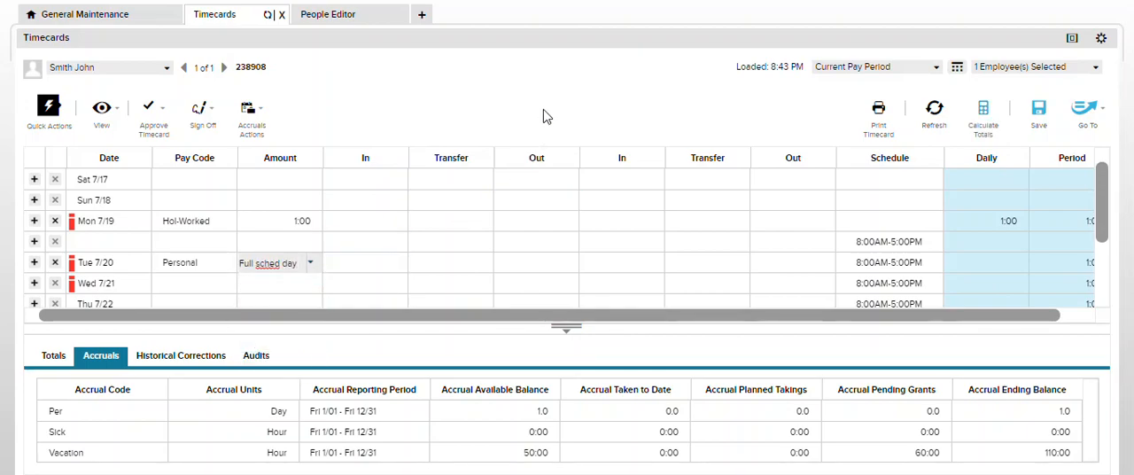
click(971, 125)
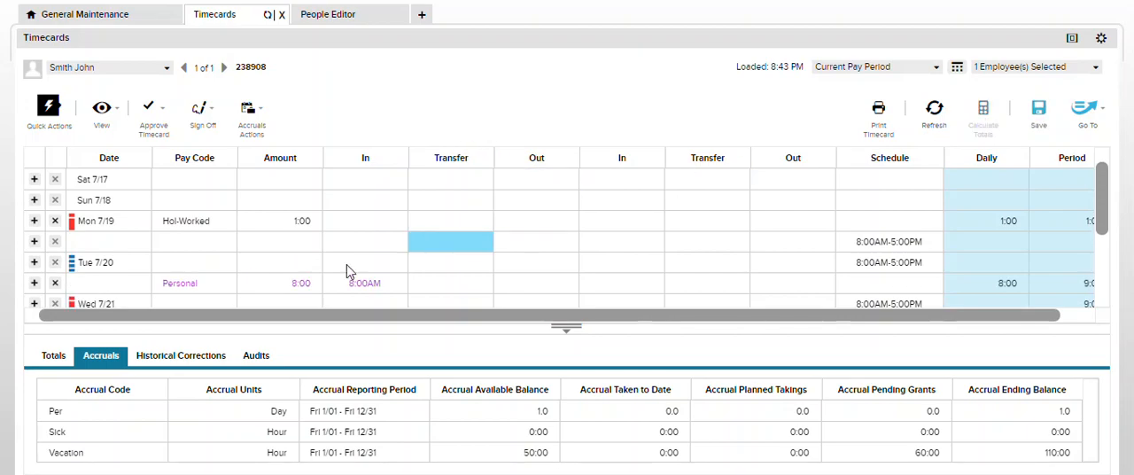
Examine the accrual balances for Mon 7/19 through Wed 7/21 and the pay code totals, ending with the Tue 7/20 accruals
click(80, 271)
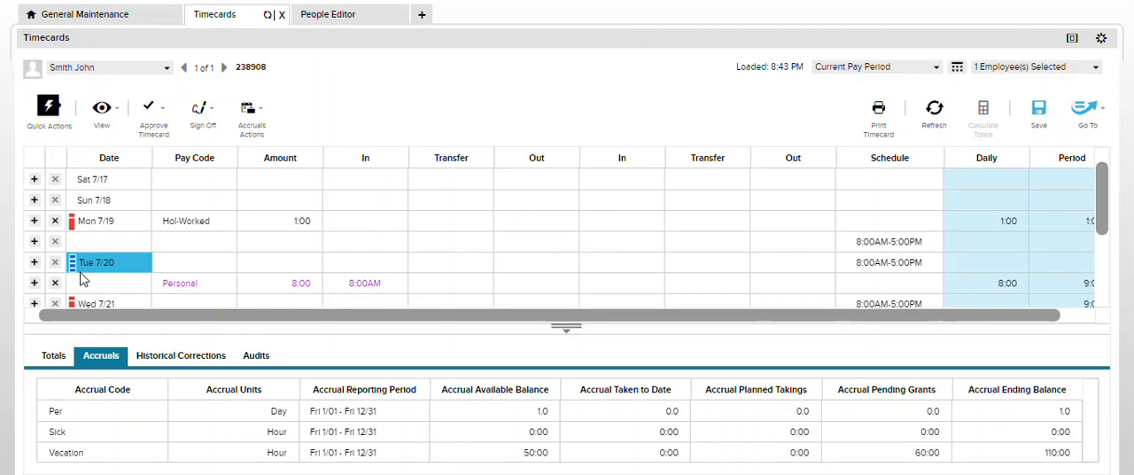
click(131, 224)
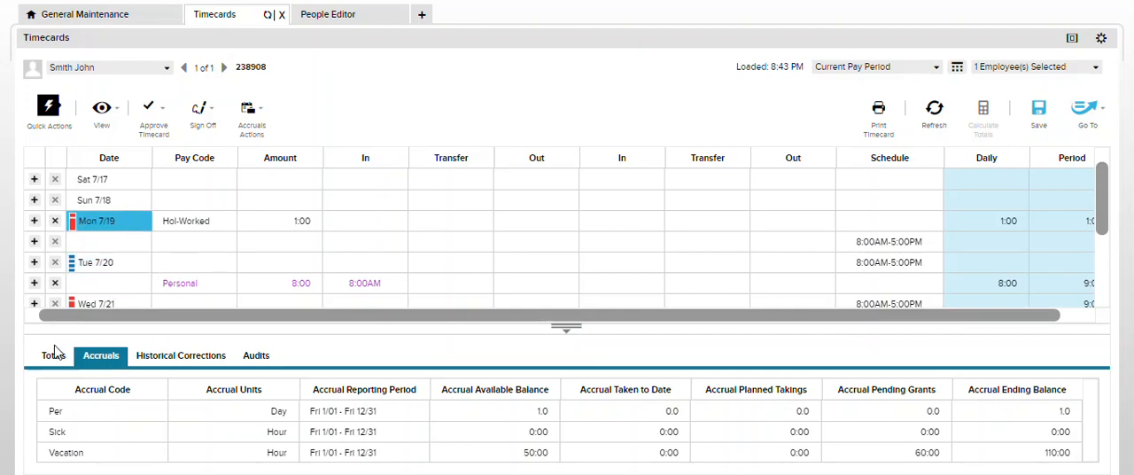
click(99, 300)
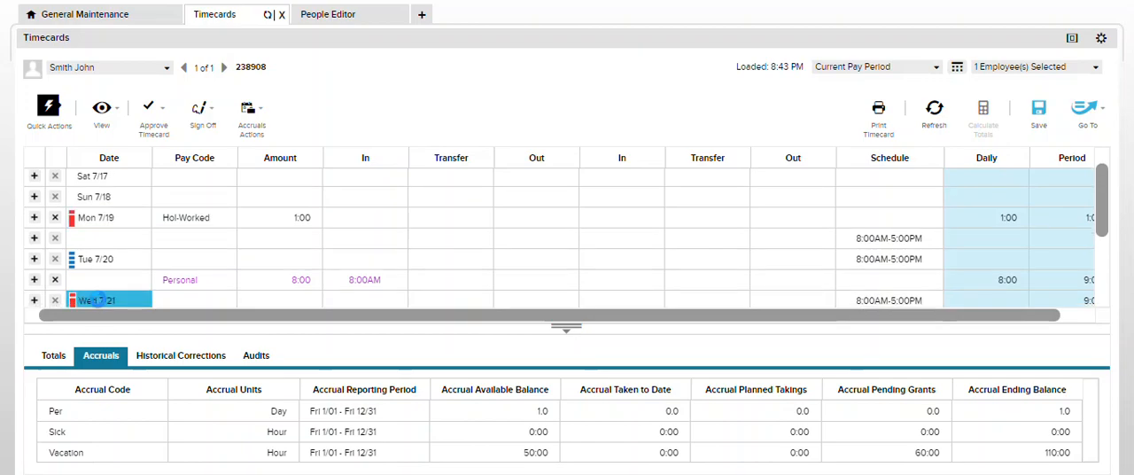
click(53, 355)
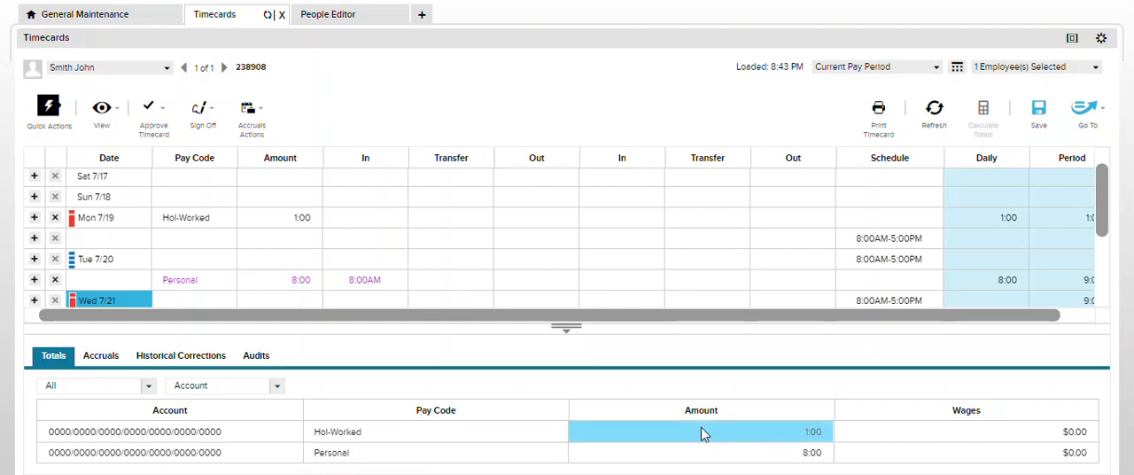
click(116, 243)
click(109, 268)
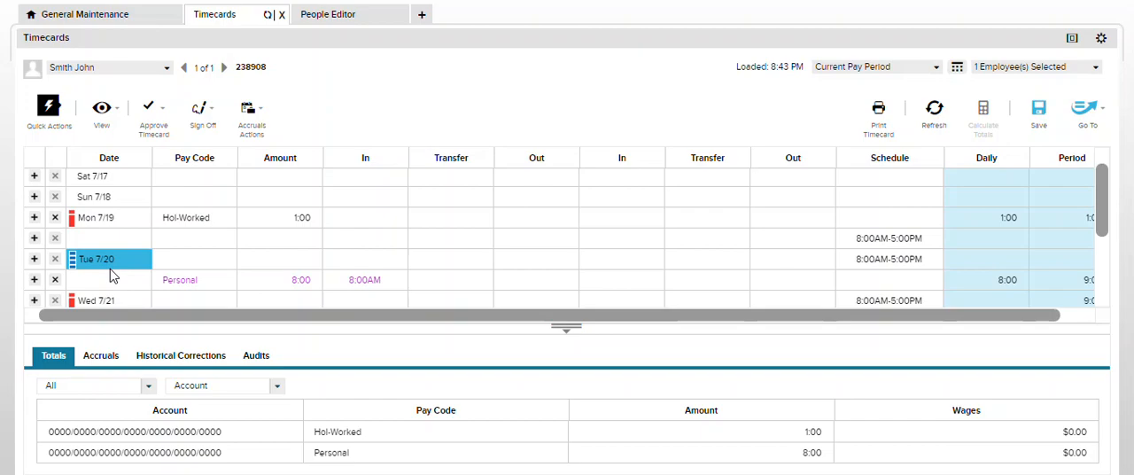
click(100, 355)
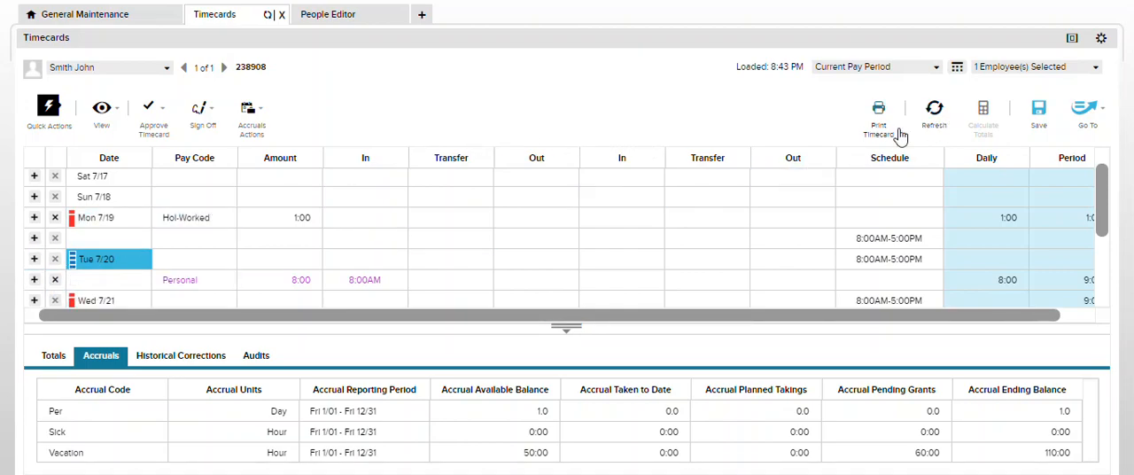
Refresh the timecard and discard the unsaved pay code entries
click(935, 111)
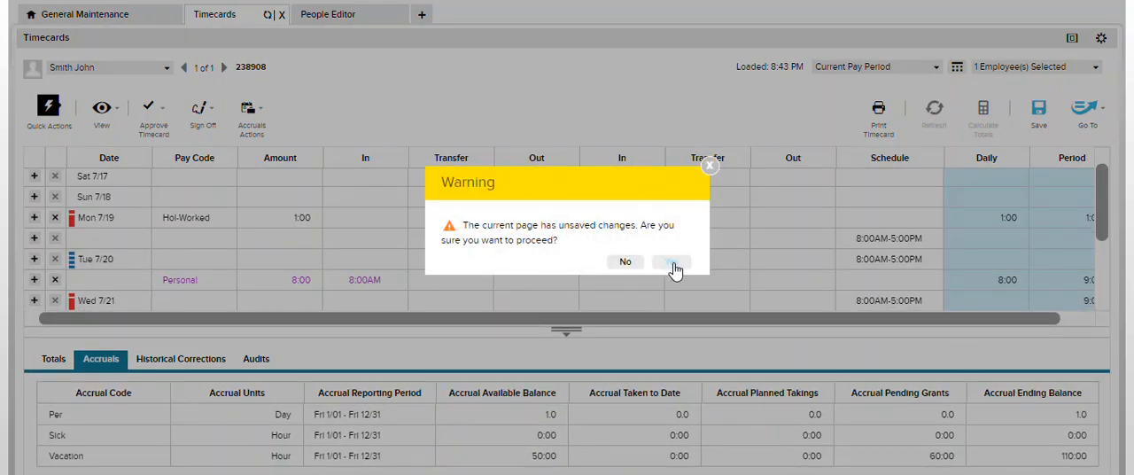
click(672, 261)
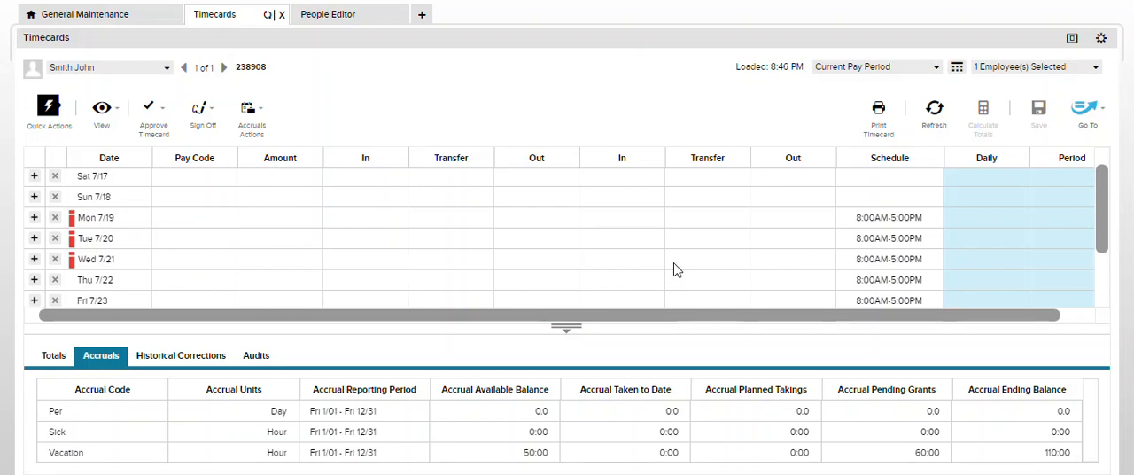
View the Balance Cascades list in the Accruals setup, and return to the employee's timecard
click(97, 16)
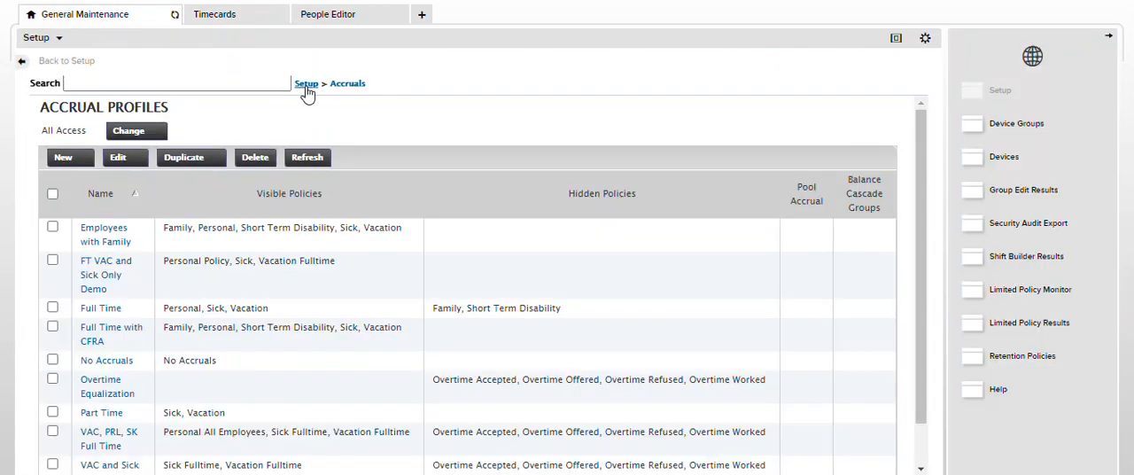
click(307, 85)
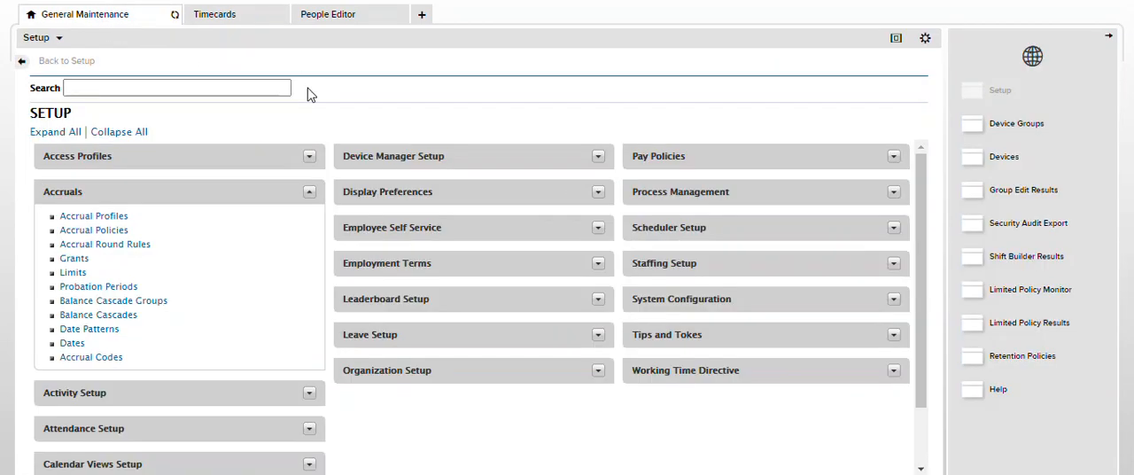
click(102, 318)
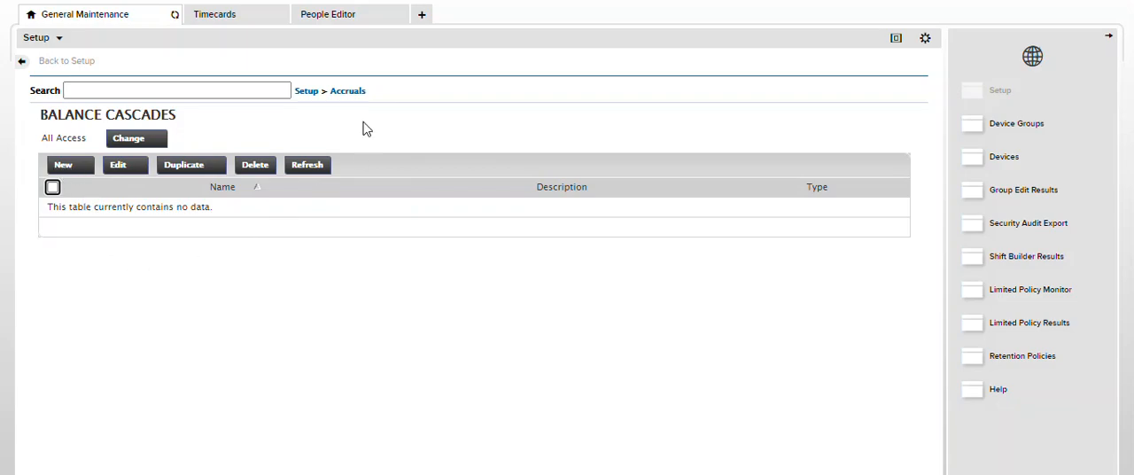
click(226, 21)
click(448, 183)
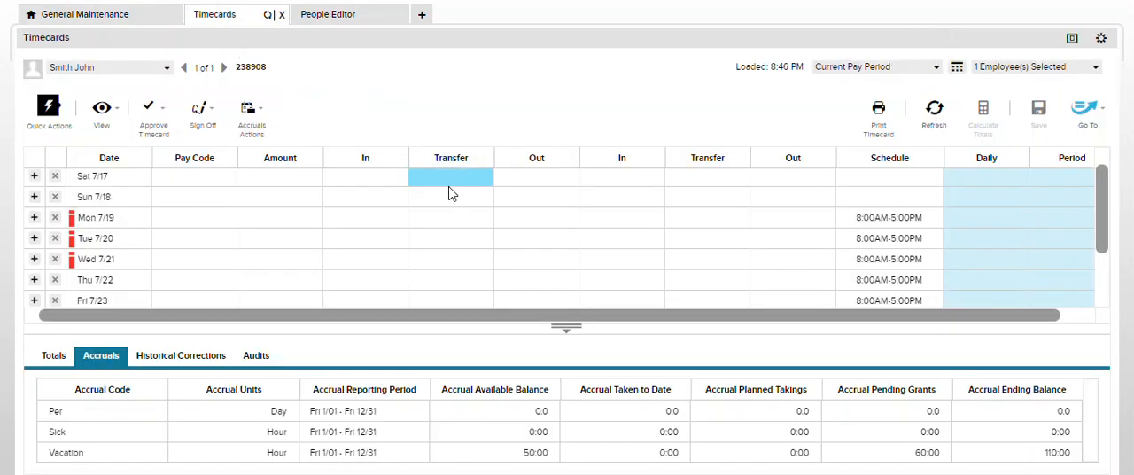
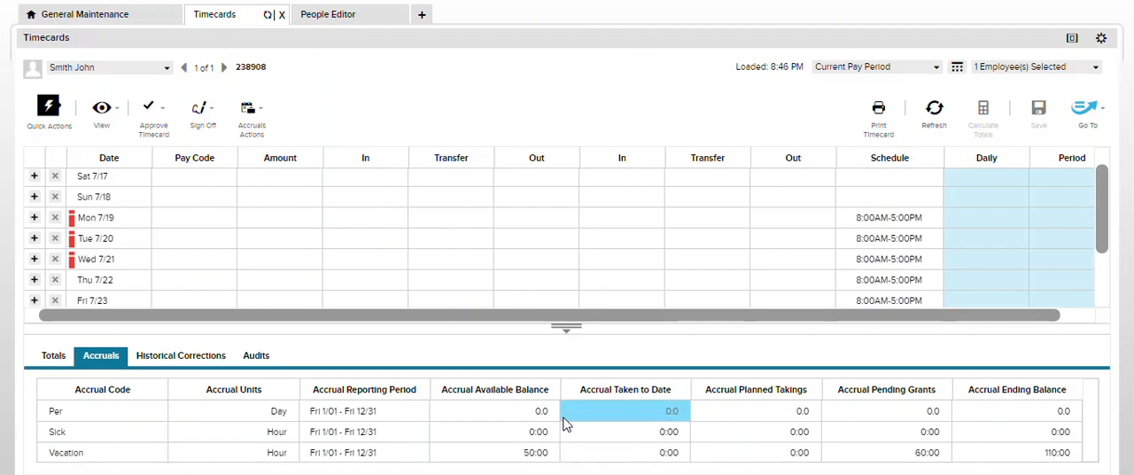
Examine the site-wide and person-specific dates on the Dates page of the Accruals setup
click(103, 22)
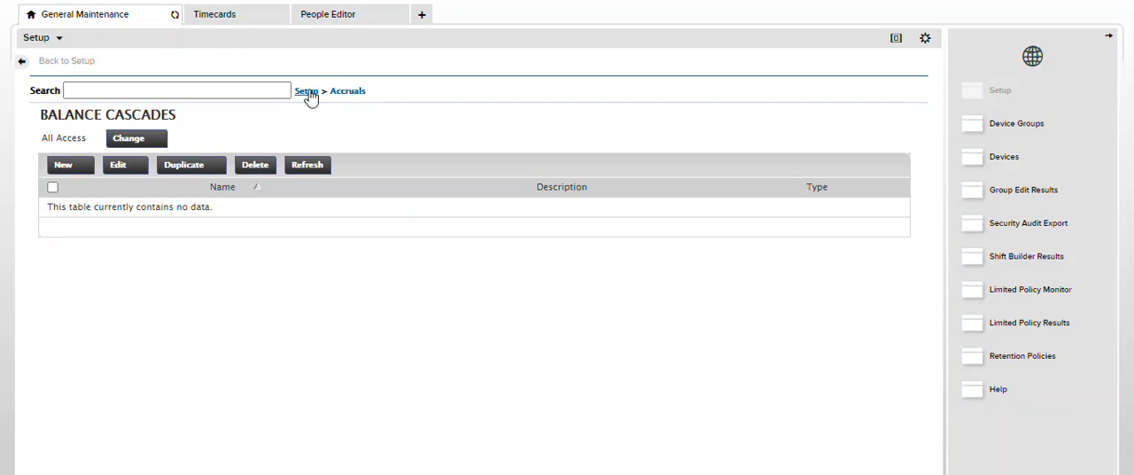
click(357, 96)
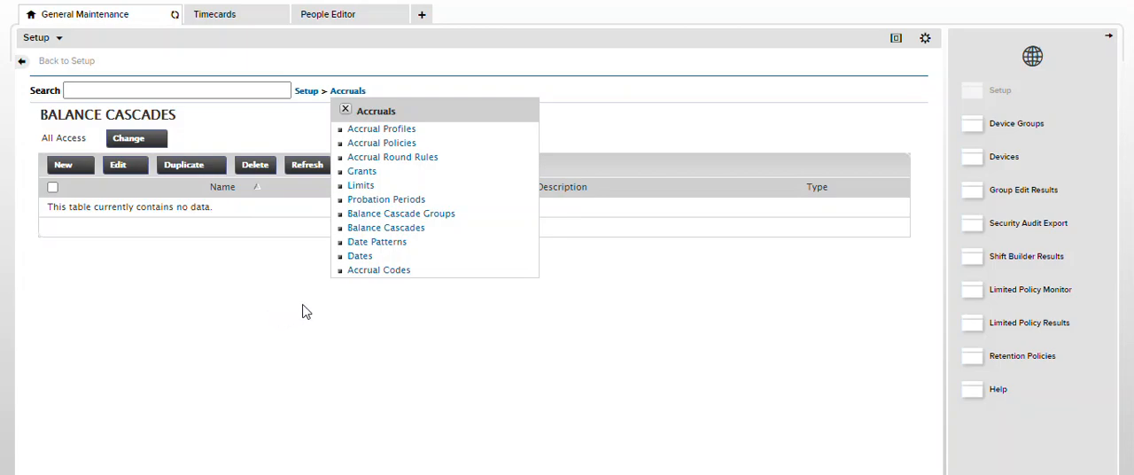
click(364, 259)
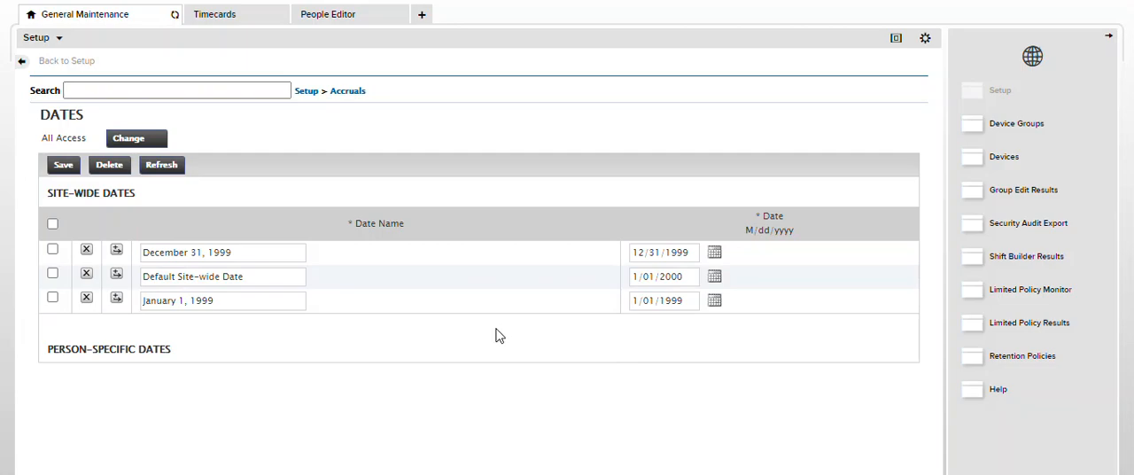
scroll(475, 344, down, 1)
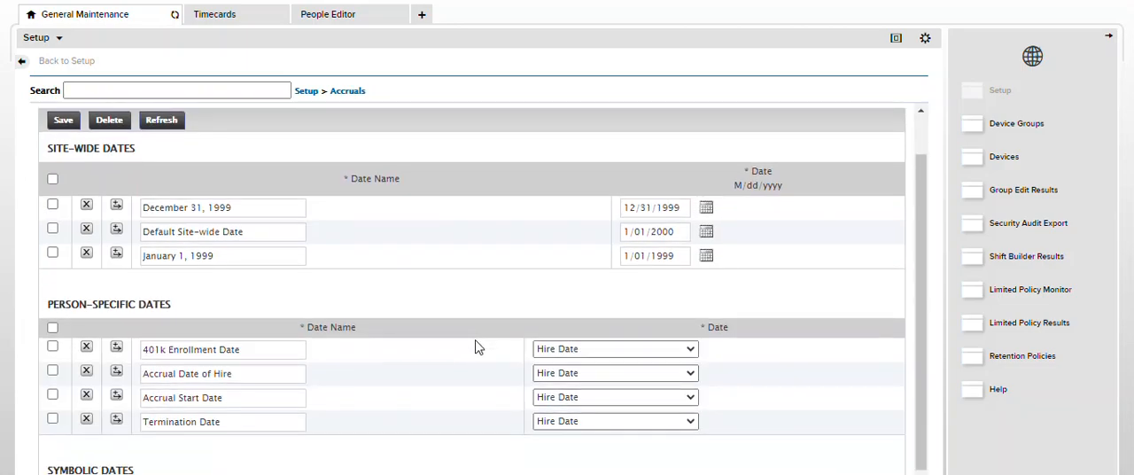
scroll(463, 399, down, 2)
scroll(456, 386, up, 2)
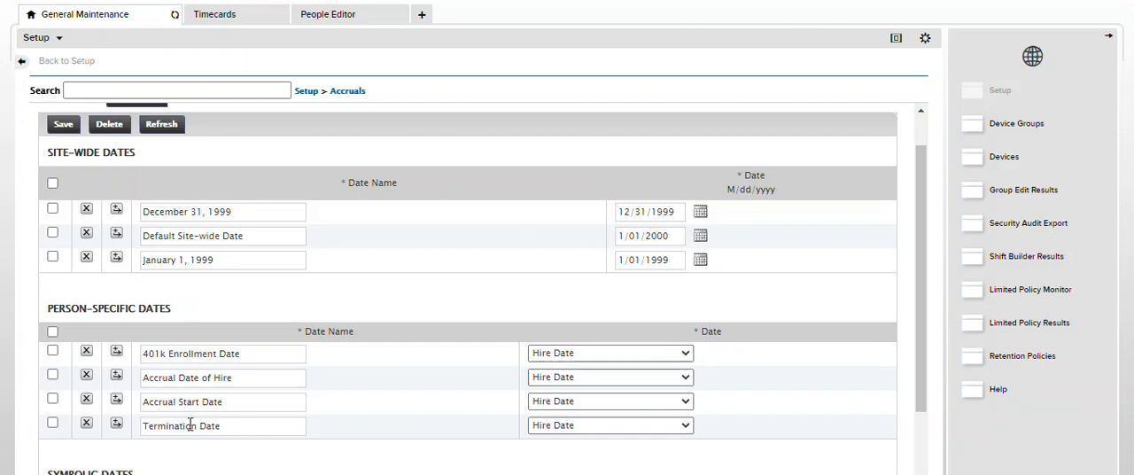
Examine the employee's Person's Dates in the People Editor, including the Termination Date override
click(314, 13)
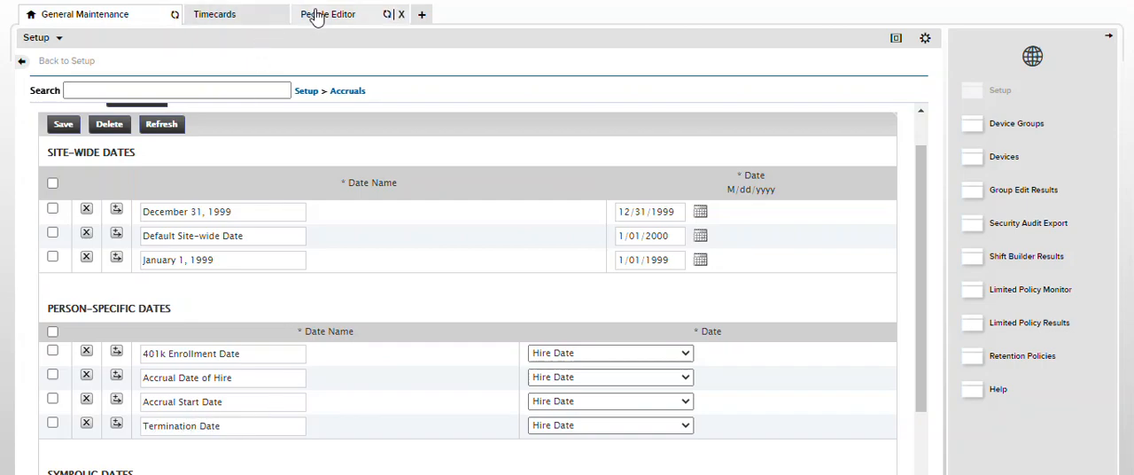
click(61, 187)
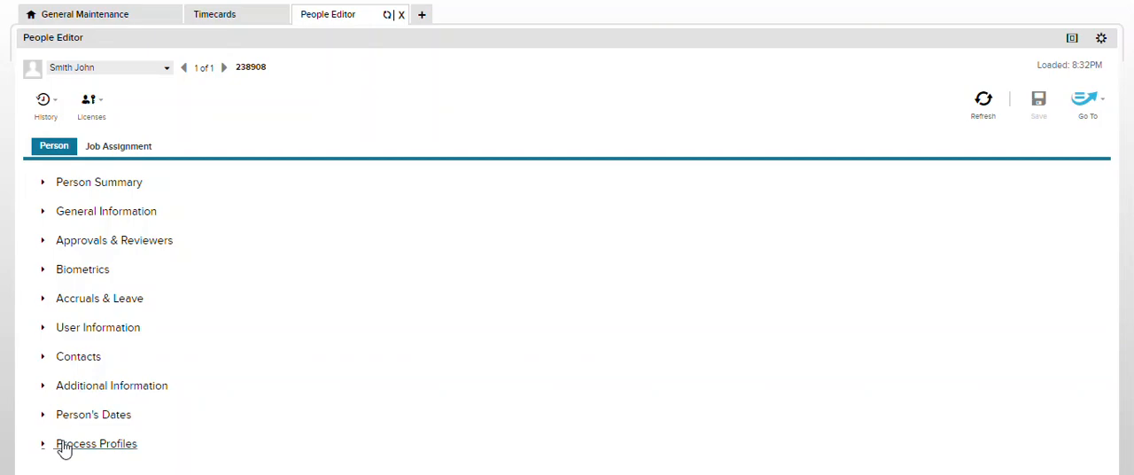
click(62, 417)
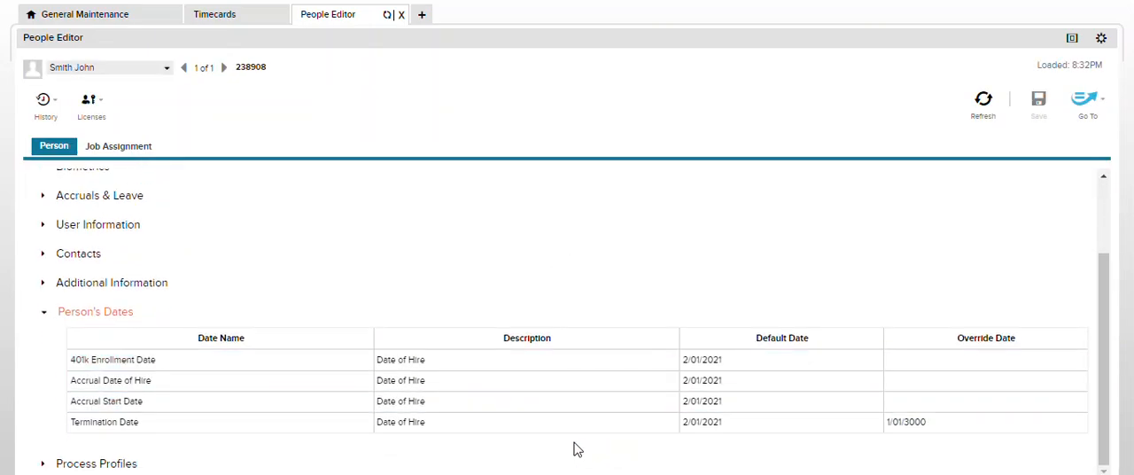
click(933, 422)
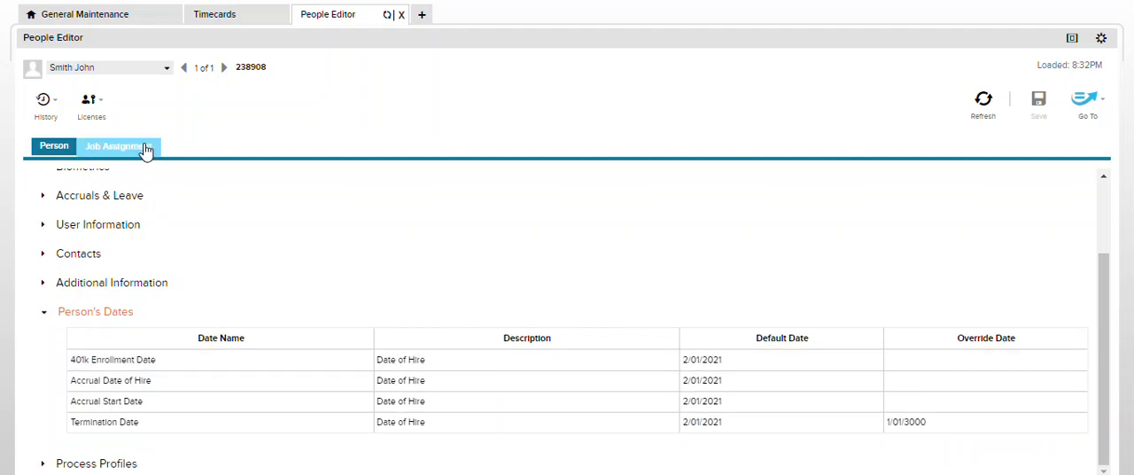
Create a new date pattern in the Accruals setup and name it Termination
click(121, 18)
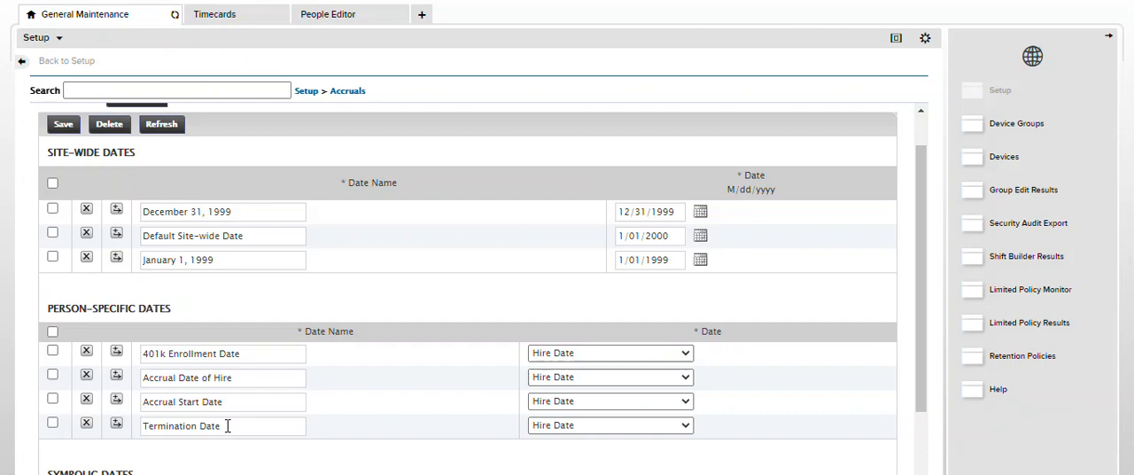
click(348, 92)
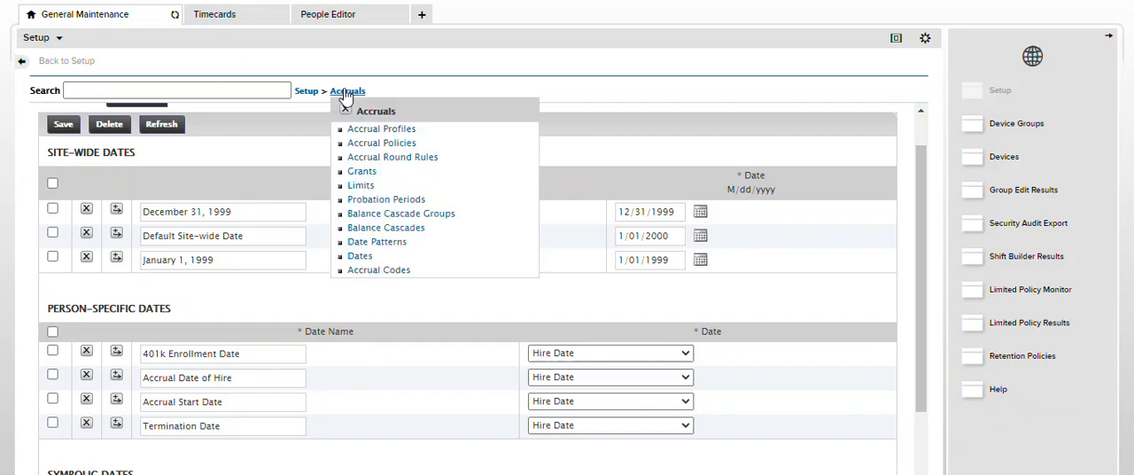
click(359, 243)
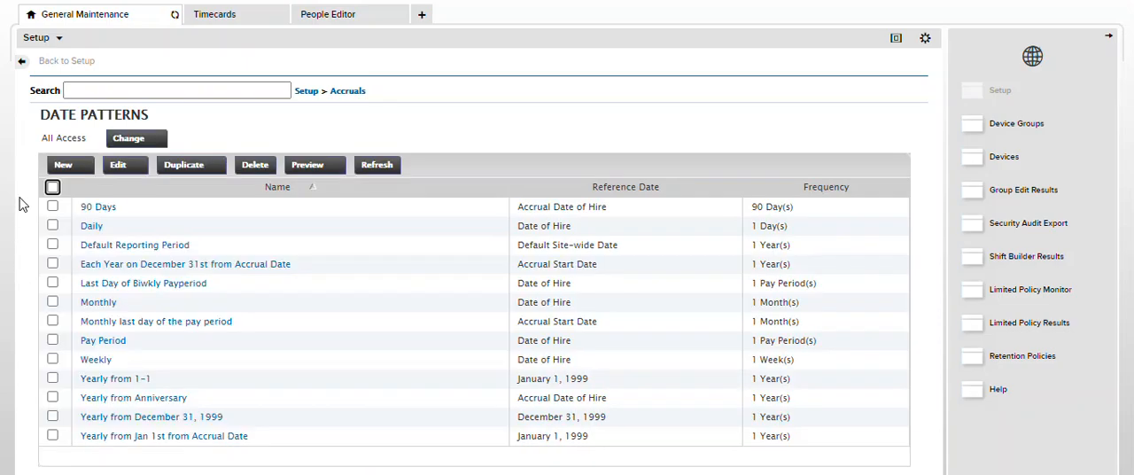
click(66, 168)
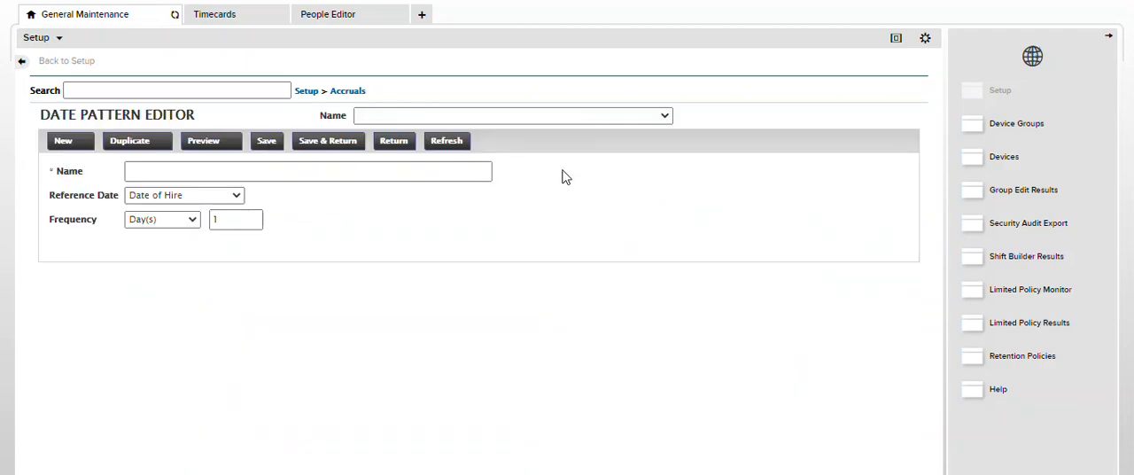
click(371, 170)
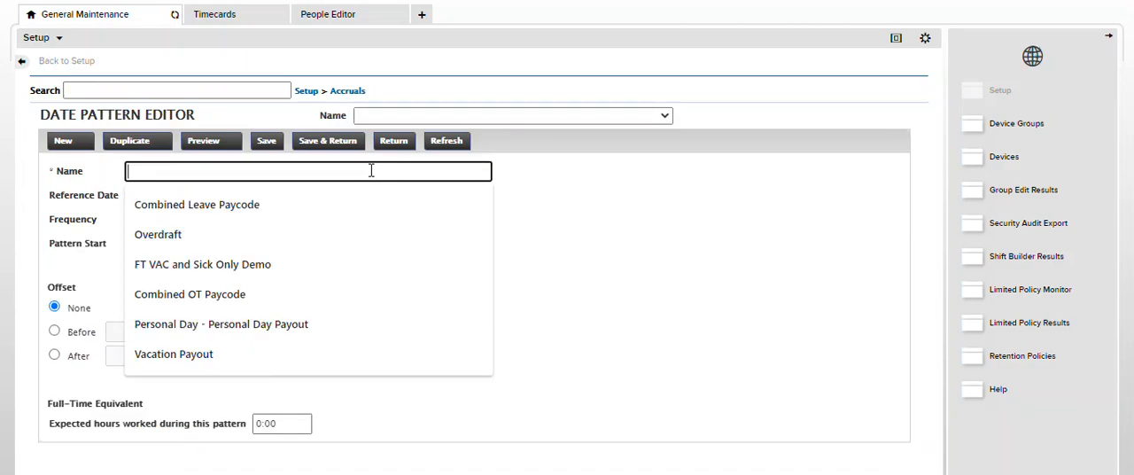
text(Terminate)
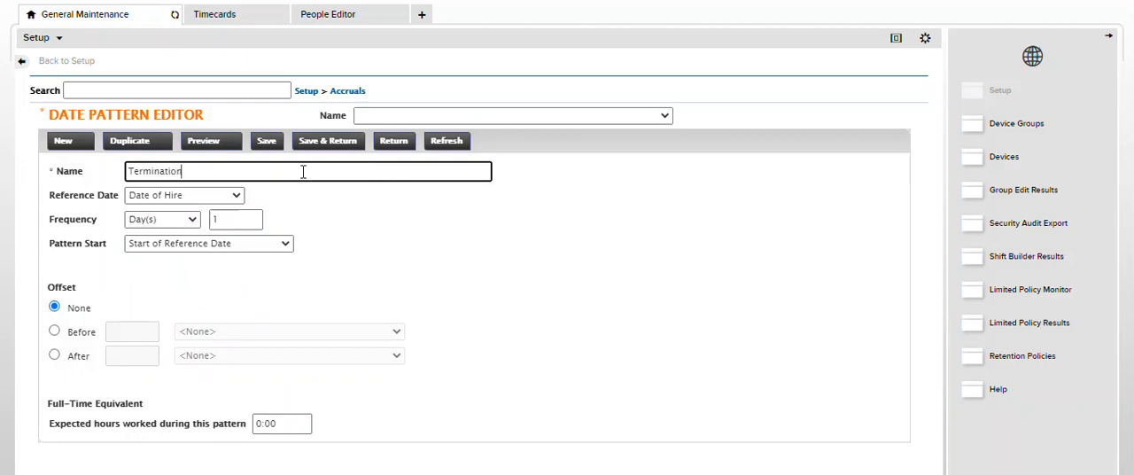
Set the Termination pattern's reference date to Termination Date, check it against the employee's person dates, and save the pattern
drag(55, 197, 106, 202)
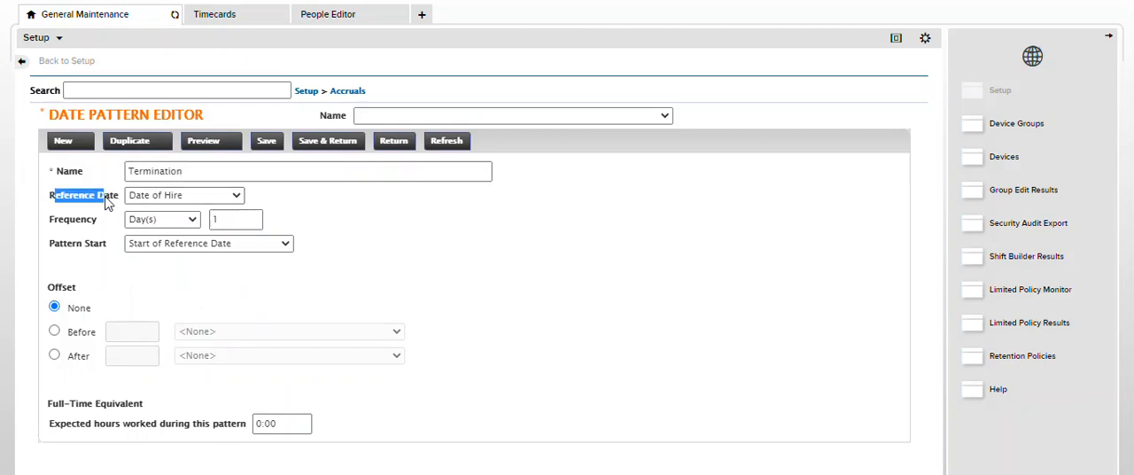
click(238, 196)
click(198, 314)
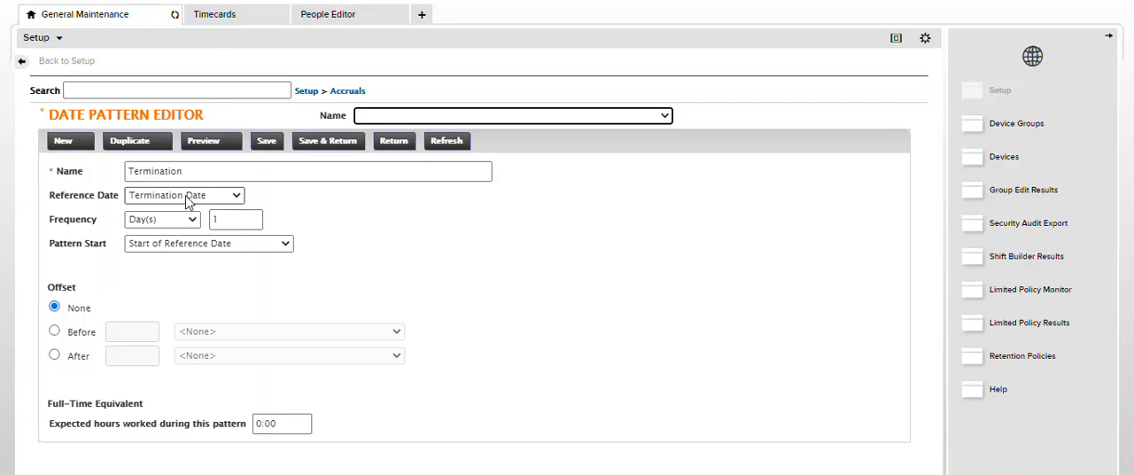
click(332, 21)
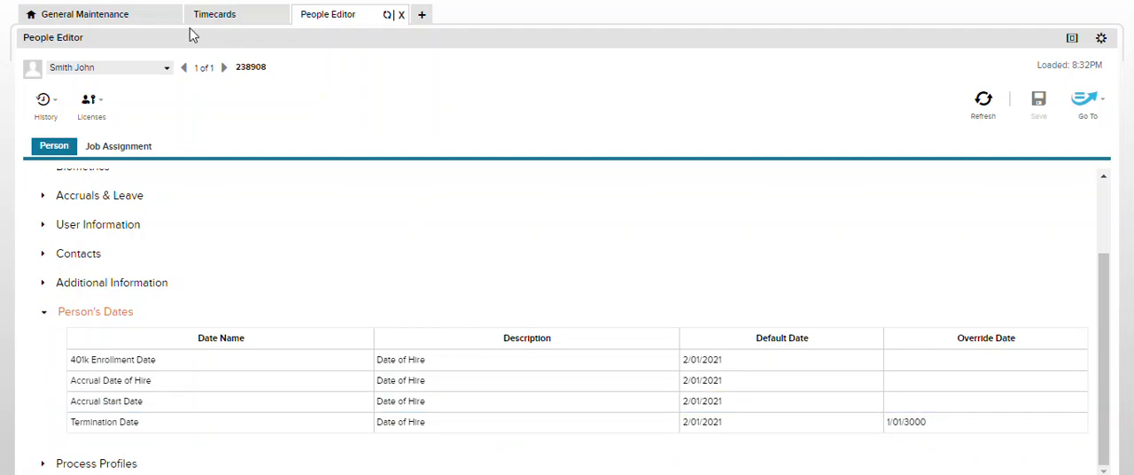
click(118, 18)
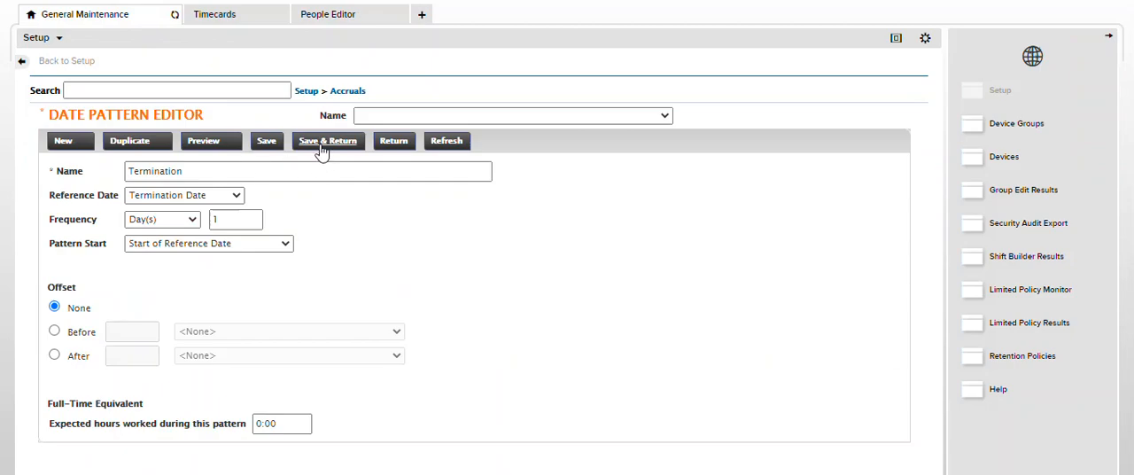
click(322, 144)
Create a new balance cascade in the Accruals setup and name it Vacation Payout
click(347, 91)
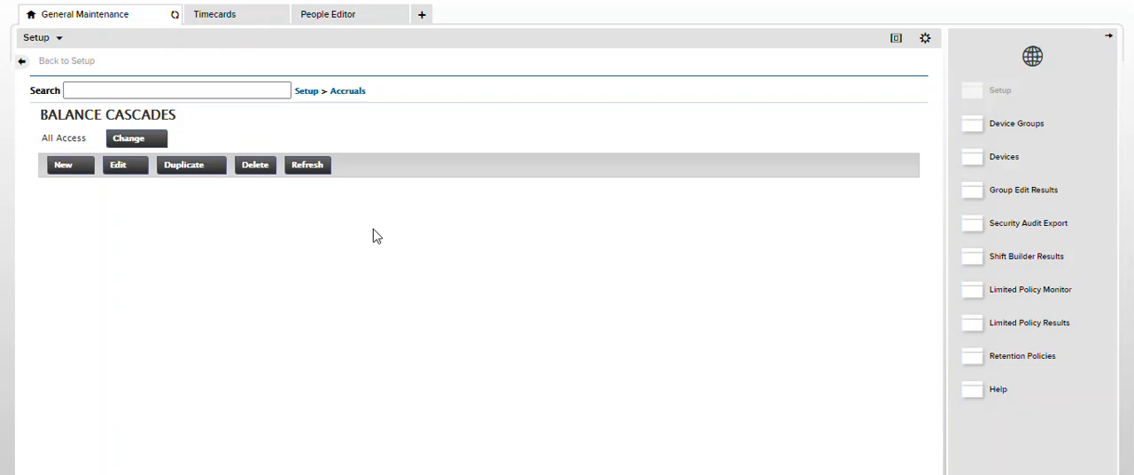
click(63, 167)
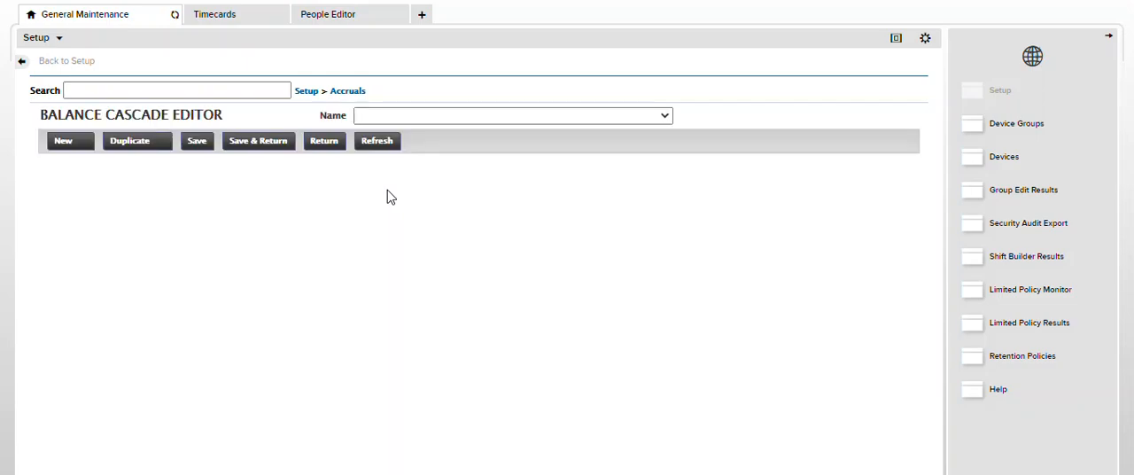
key(Tab)
key(Tab)
key(Tab)
key(Tab)
key(Tab)
key(Tab)
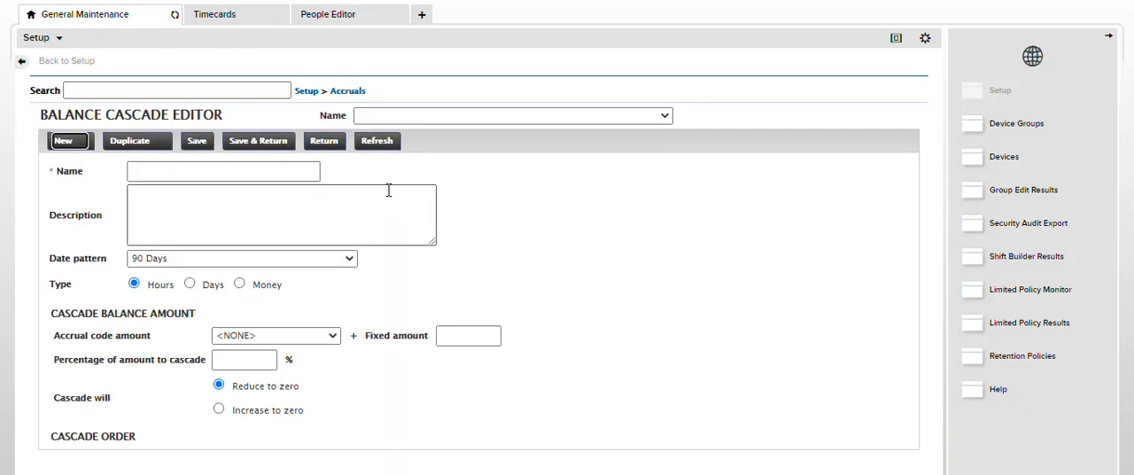
key(Tab)
key(Tab)
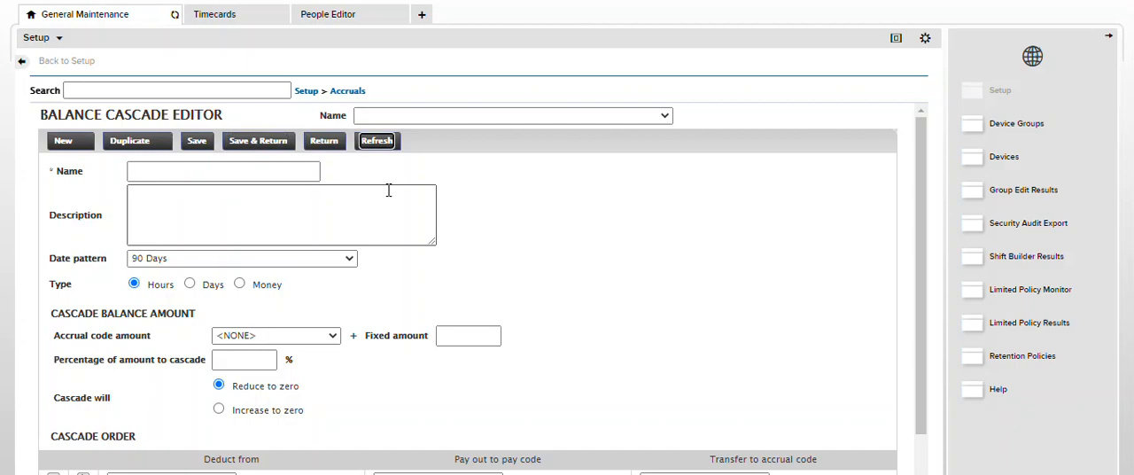
text(Vaca)
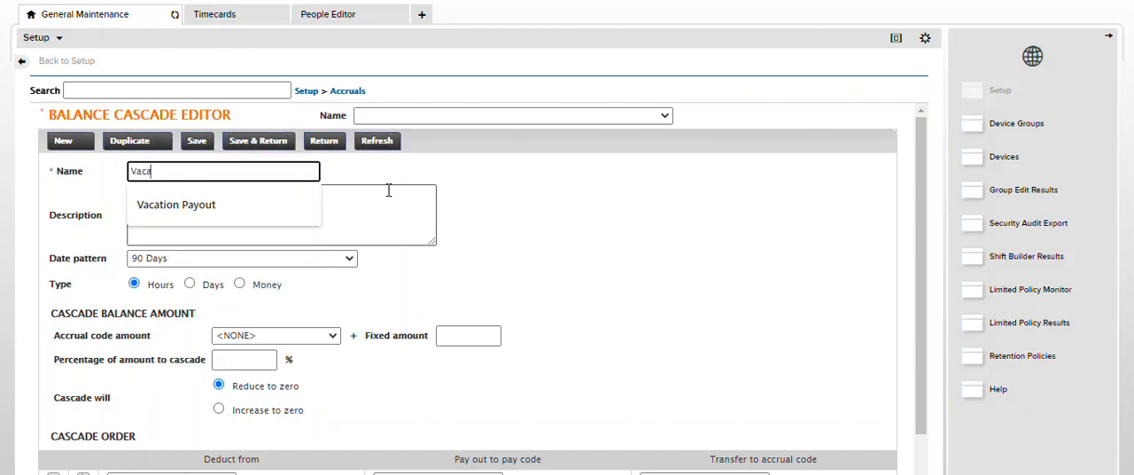
click(315, 212)
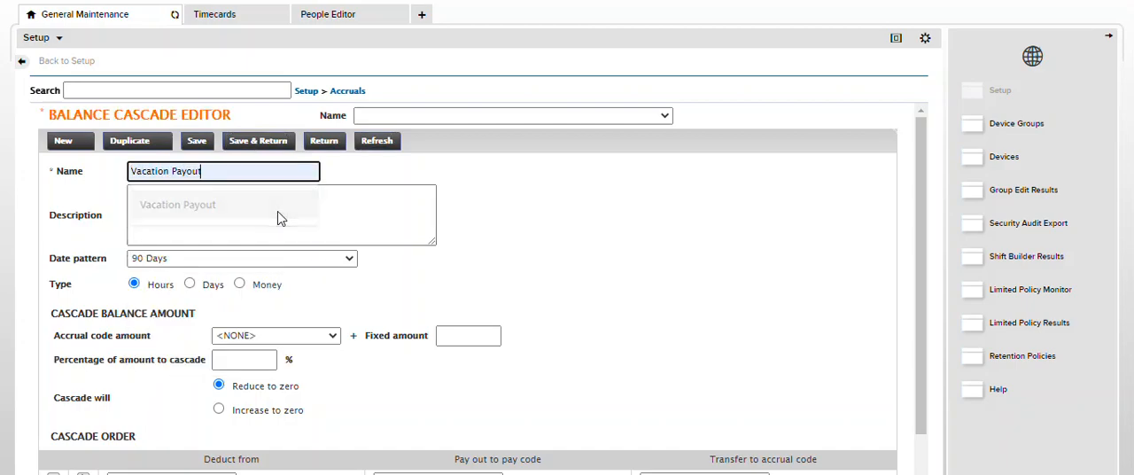
Set the Vacation Payout cascade's date pattern to Termination
drag(51, 258, 106, 265)
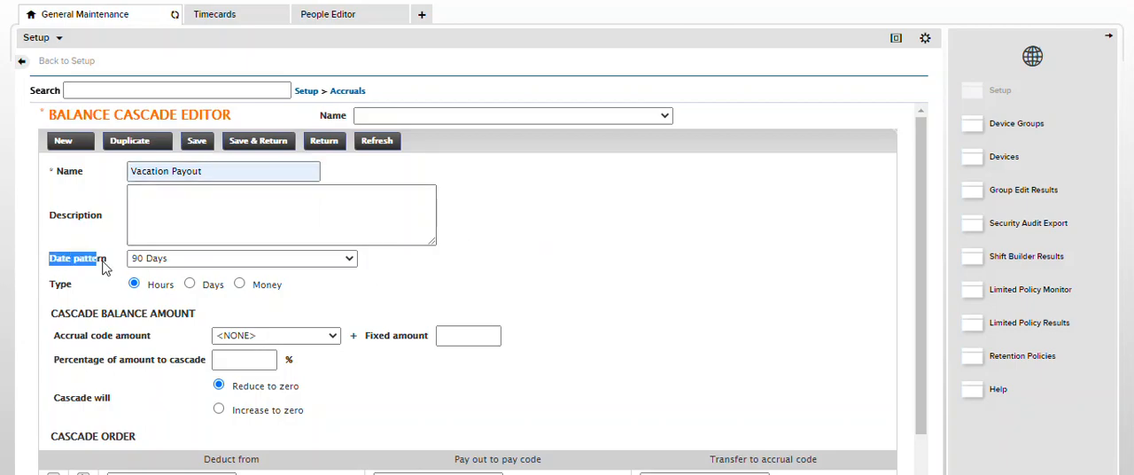
click(344, 260)
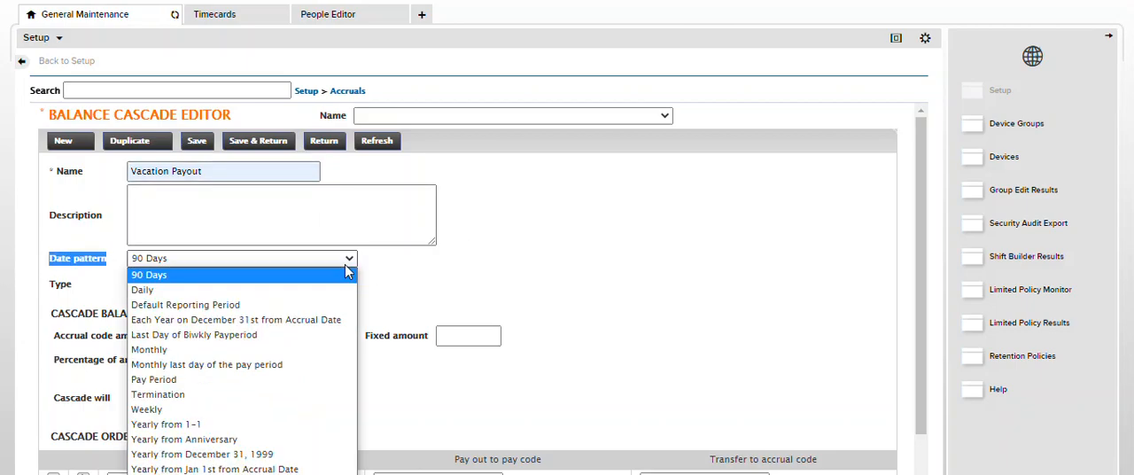
click(303, 395)
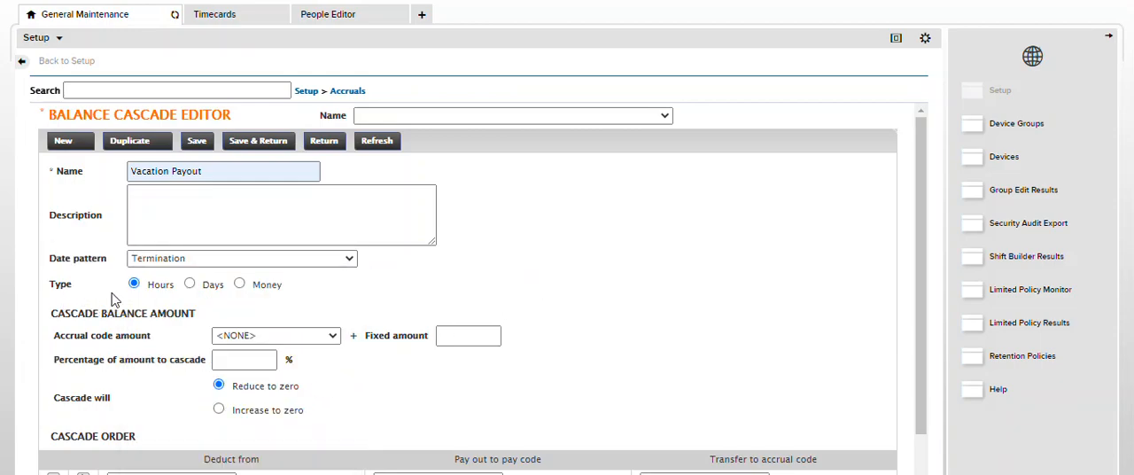
scroll(608, 290, down, 1)
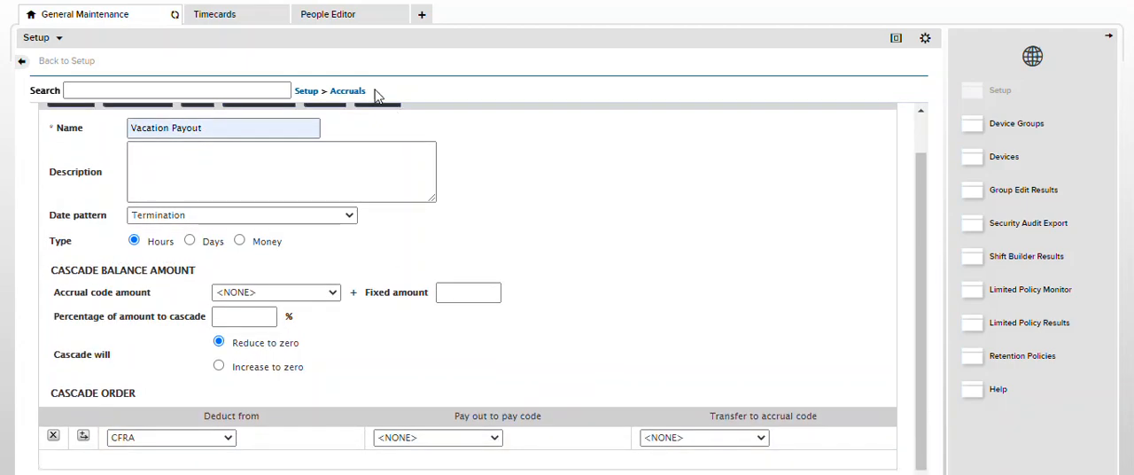
Check the accrual units in the employee's timecard and return to the Balance Cascade Editor
click(226, 26)
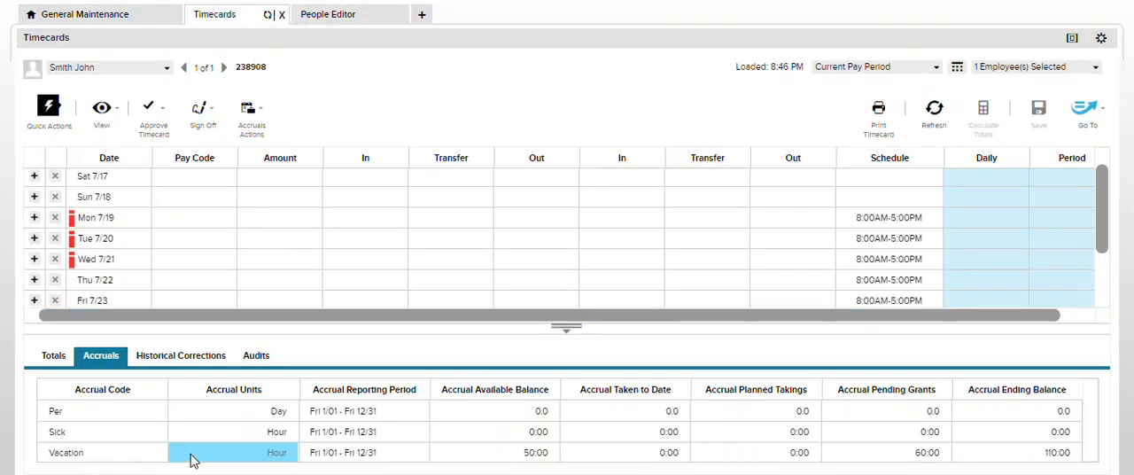
click(89, 16)
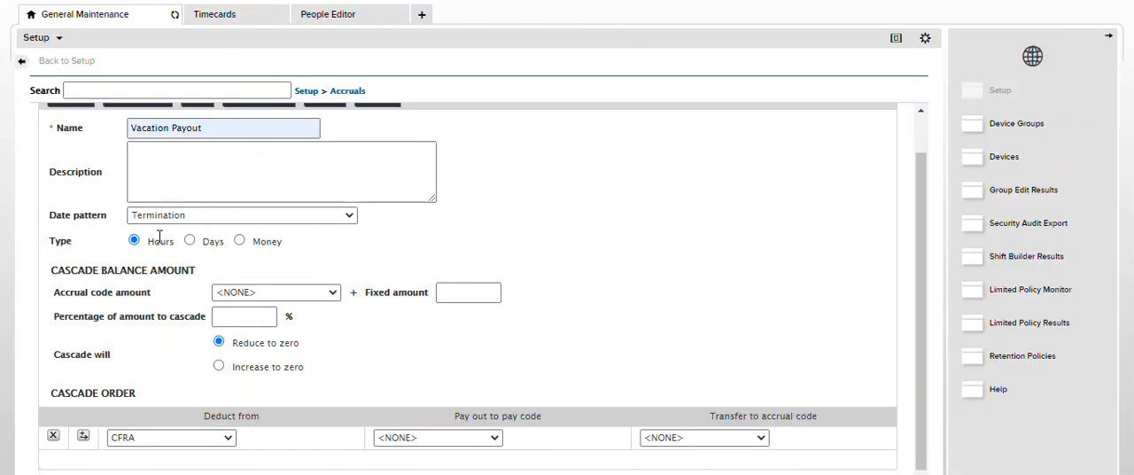
click(317, 16)
click(227, 21)
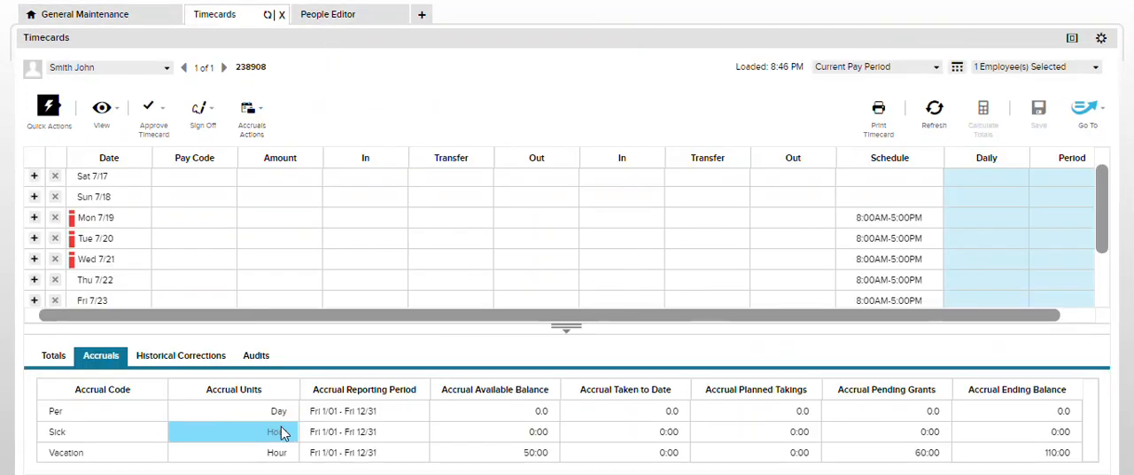
click(97, 15)
click(190, 241)
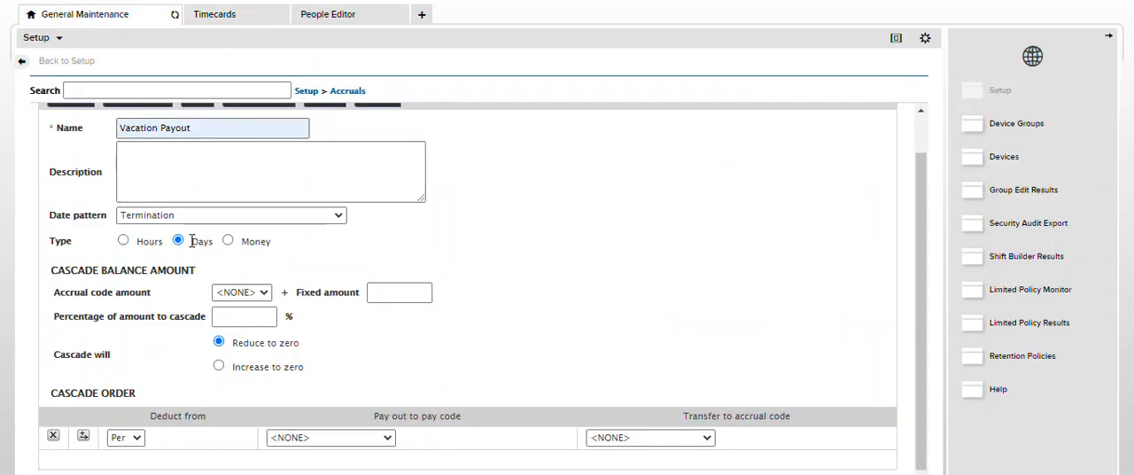
click(138, 440)
click(183, 387)
click(123, 241)
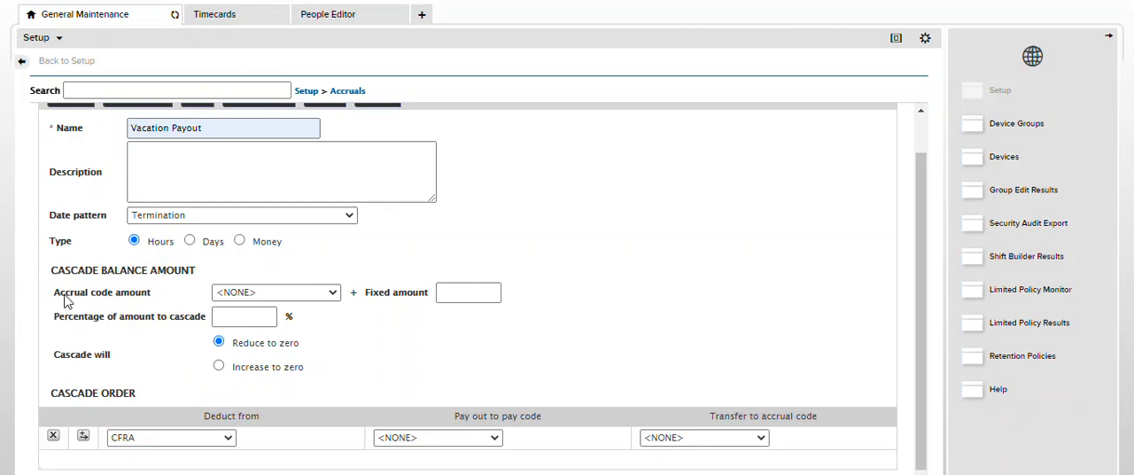
Set the cascade balance amount to the Vacation accrual code plus a fixed amount of 0.0, consulting the employee's timecard accruals
click(333, 294)
key(v)
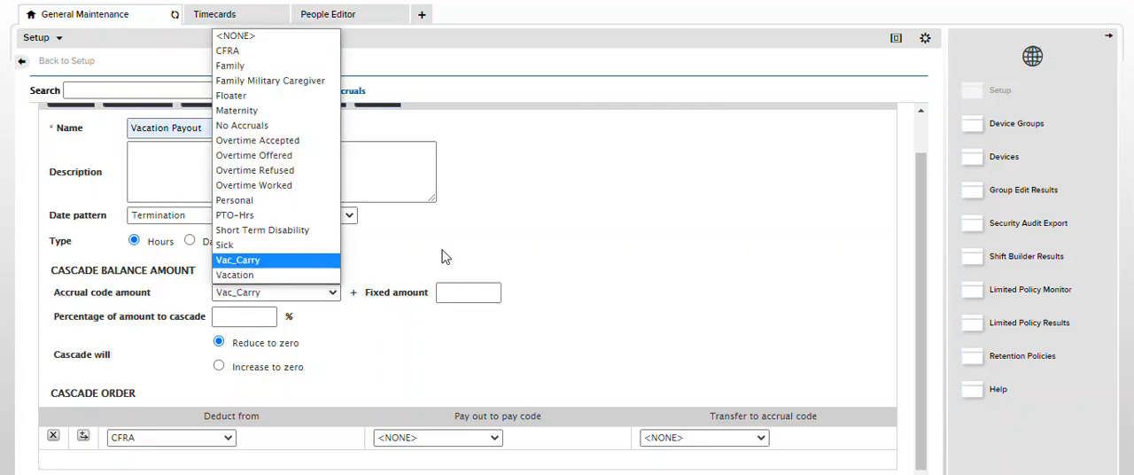
click(326, 277)
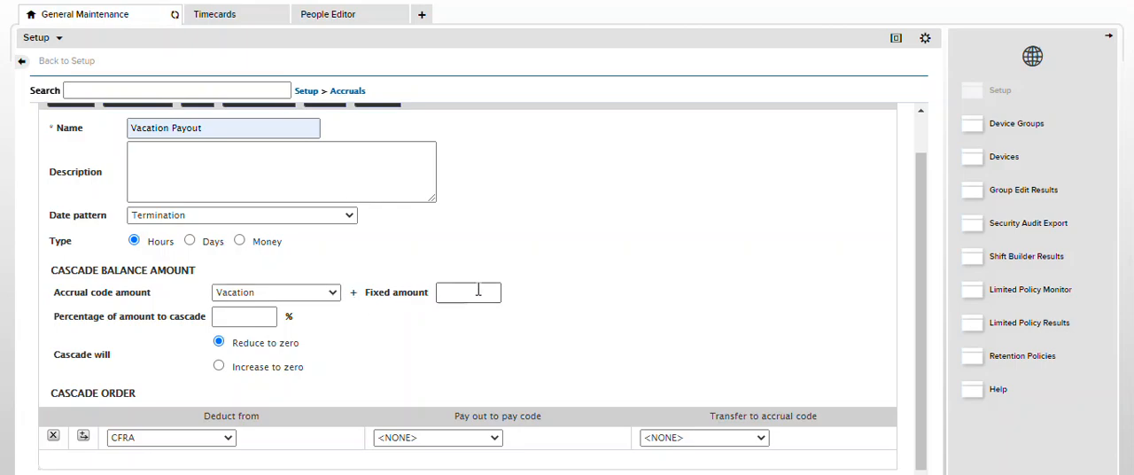
click(216, 14)
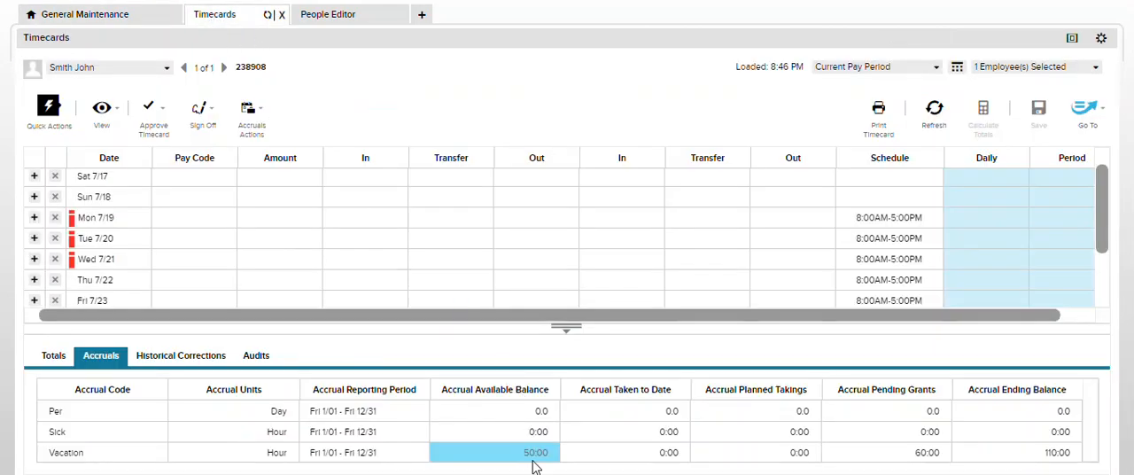
click(99, 14)
click(451, 291)
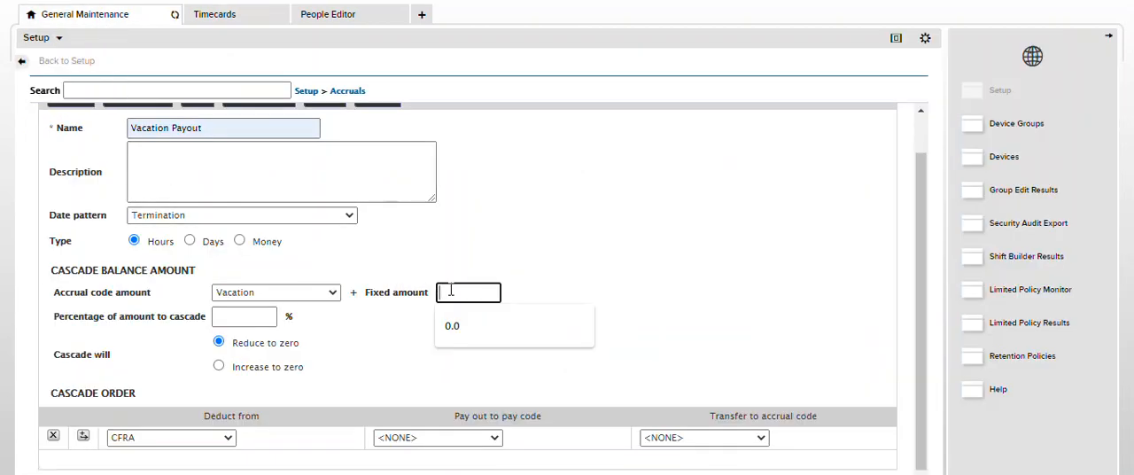
click(519, 325)
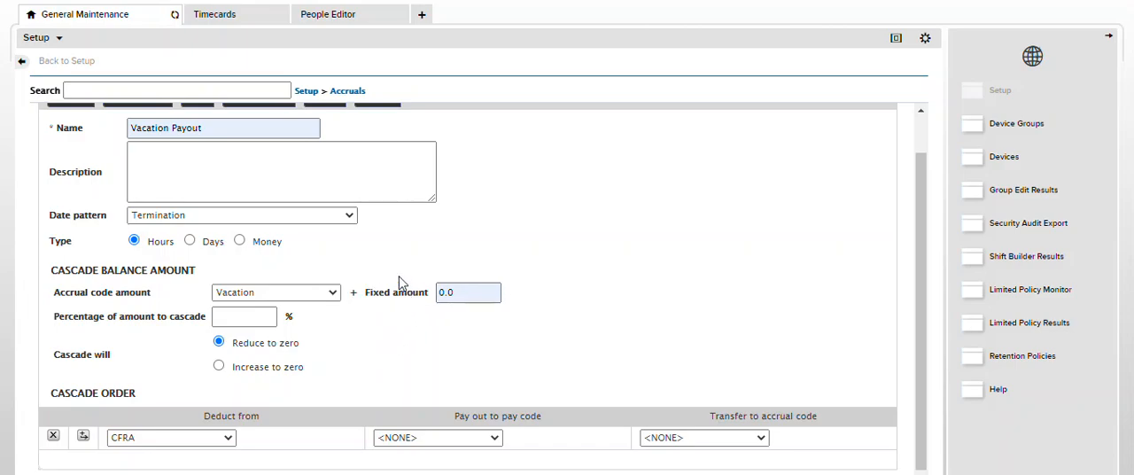
Check the Vacation balance in the employee's timecard and set the percentage of amount to cascade to 100
click(223, 15)
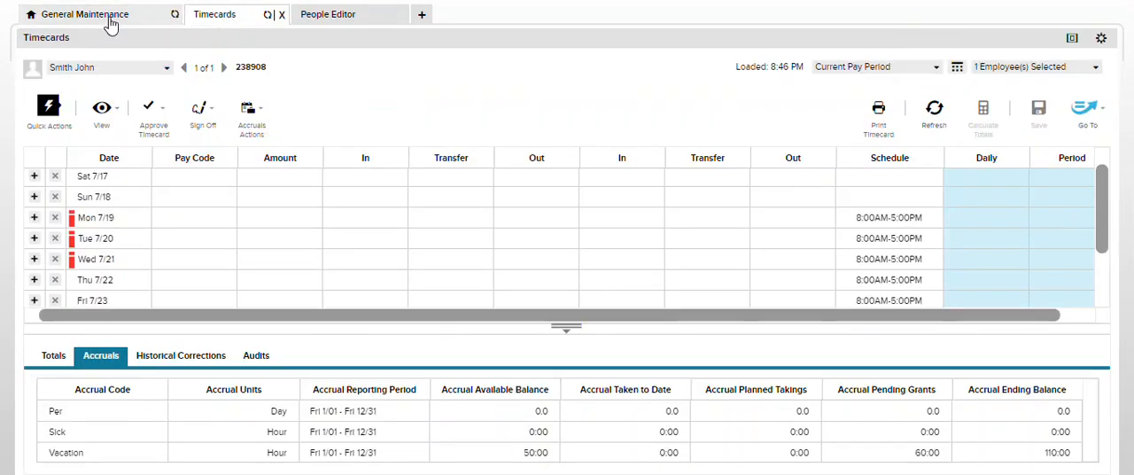
click(106, 16)
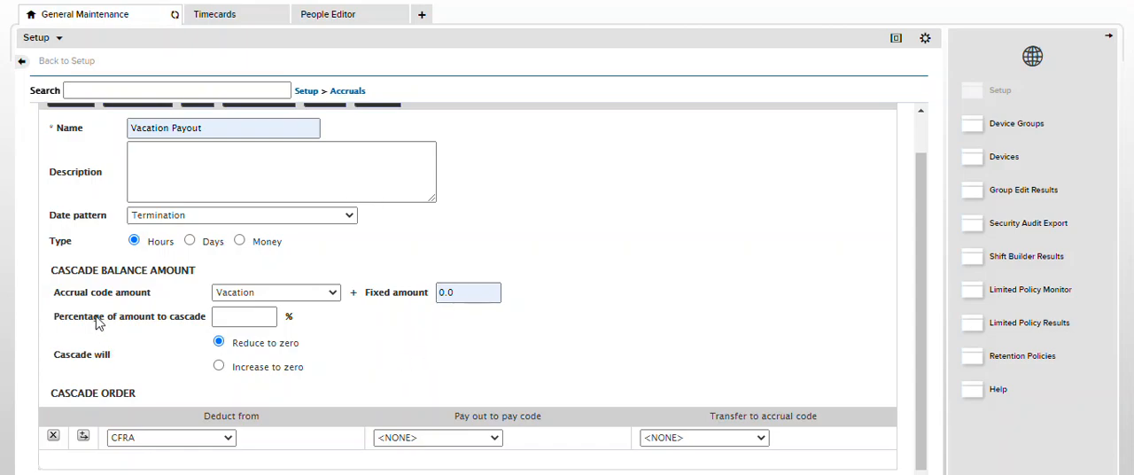
click(229, 18)
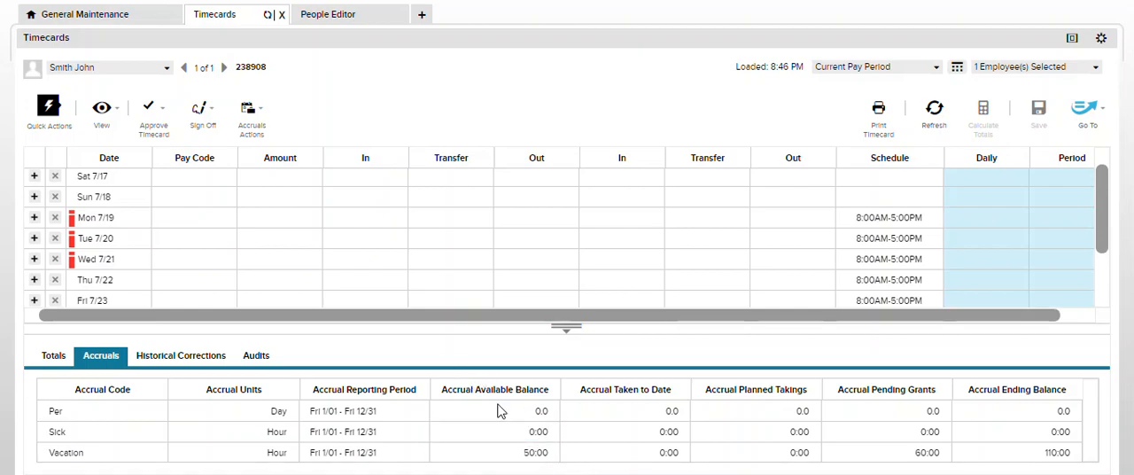
click(106, 16)
click(244, 316)
text(100)
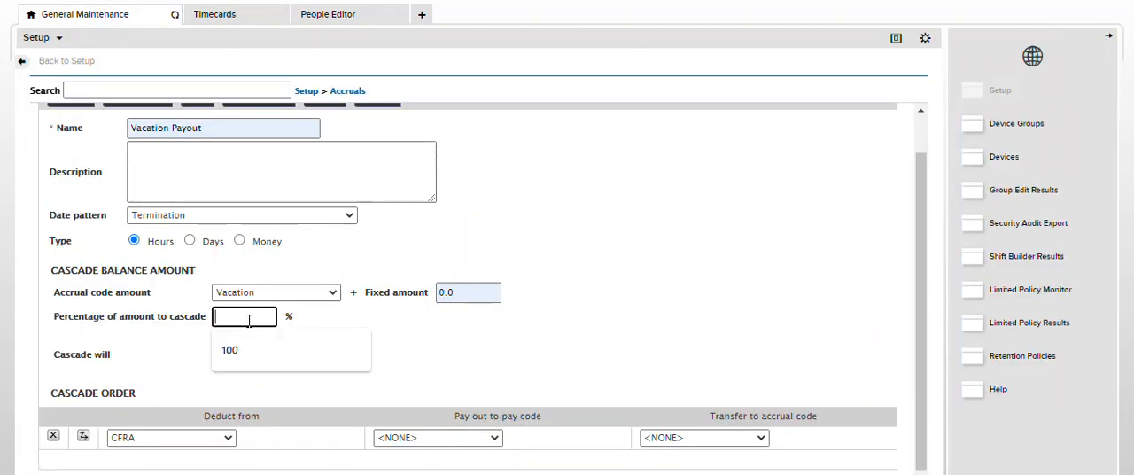
click(249, 357)
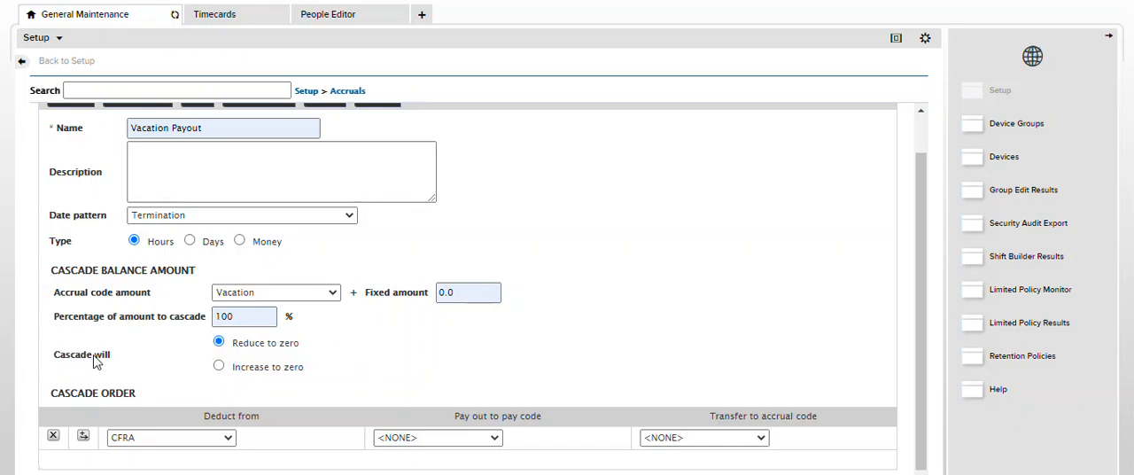
Compare the cascade's Reduce to zero and Increase to zero options with the Vacation balance in the employee's timecard
click(218, 368)
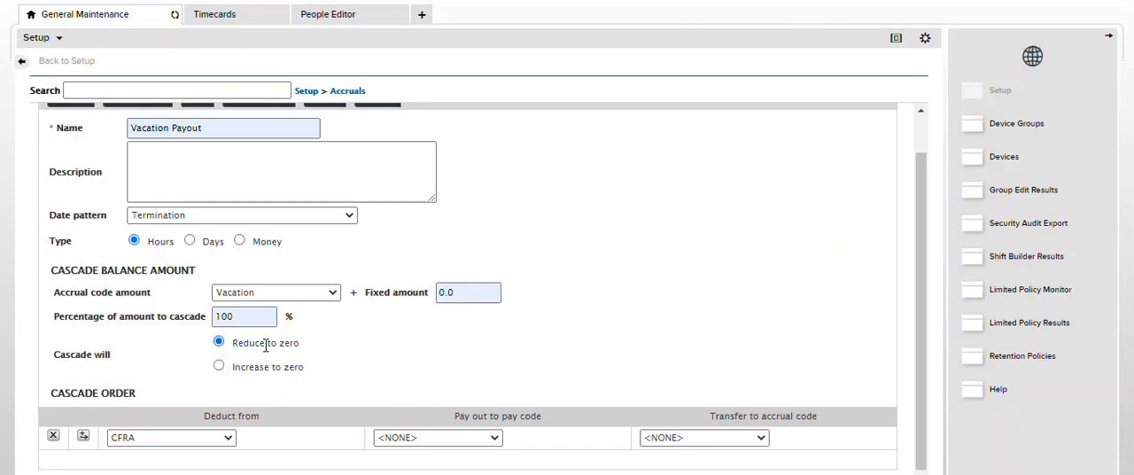
click(215, 19)
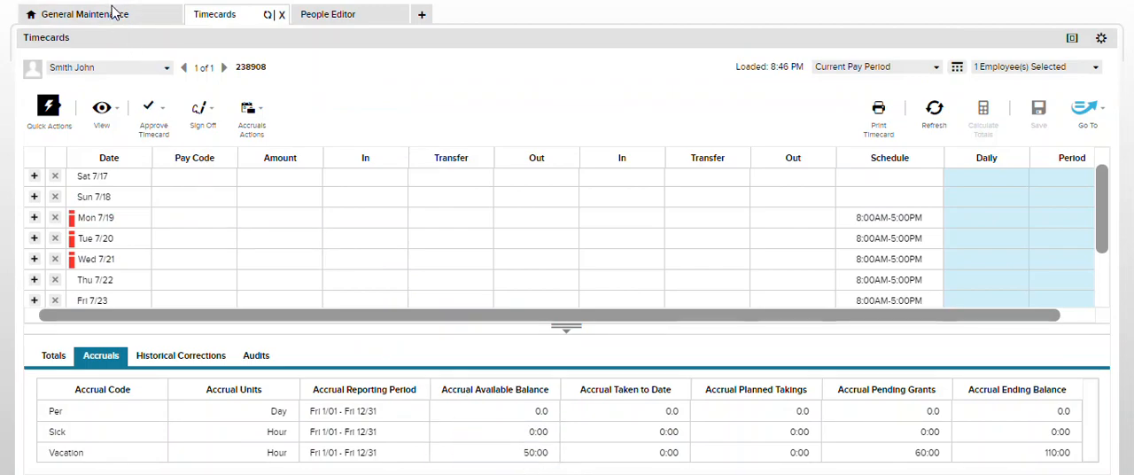
click(157, 15)
drag(255, 344, 306, 359)
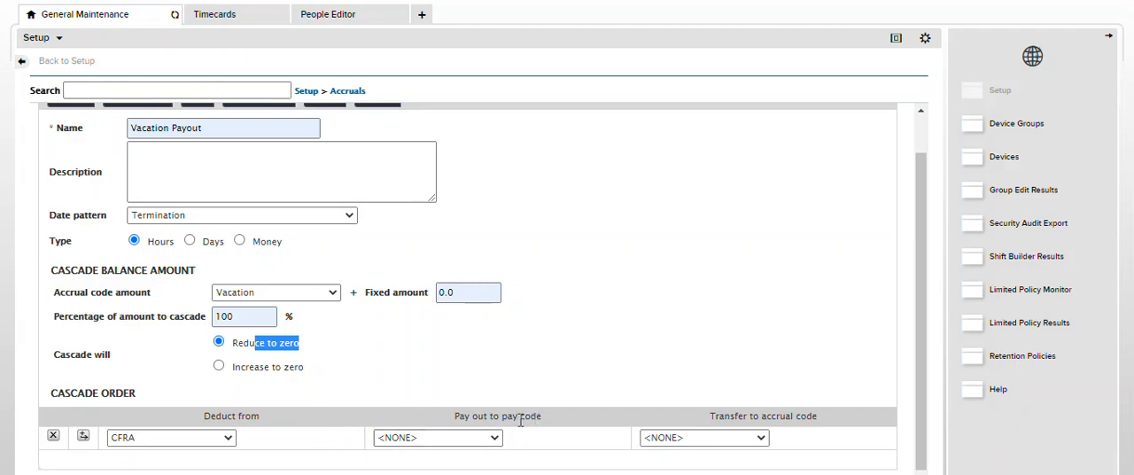
click(226, 16)
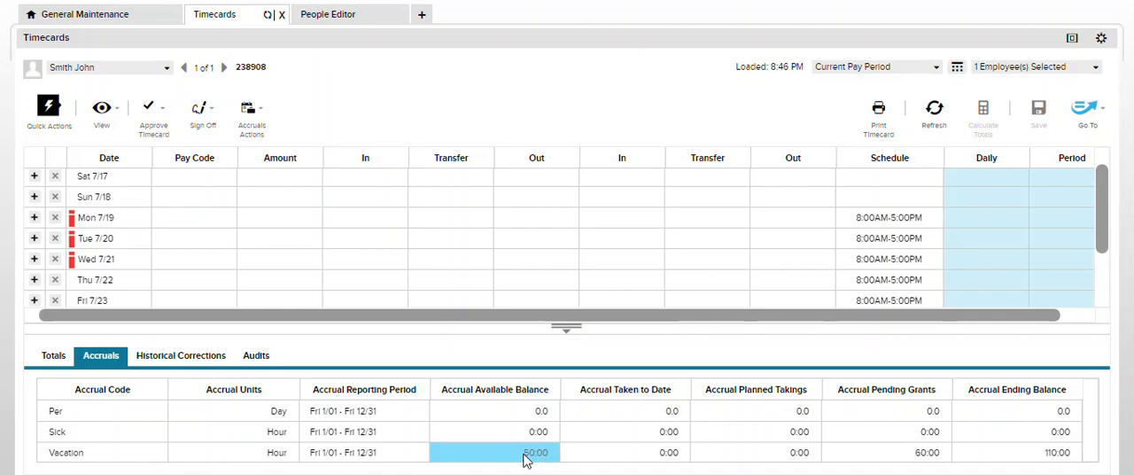
click(89, 14)
Try the Increase to zero option for the cascade and switch back to Reduce to zero
click(219, 366)
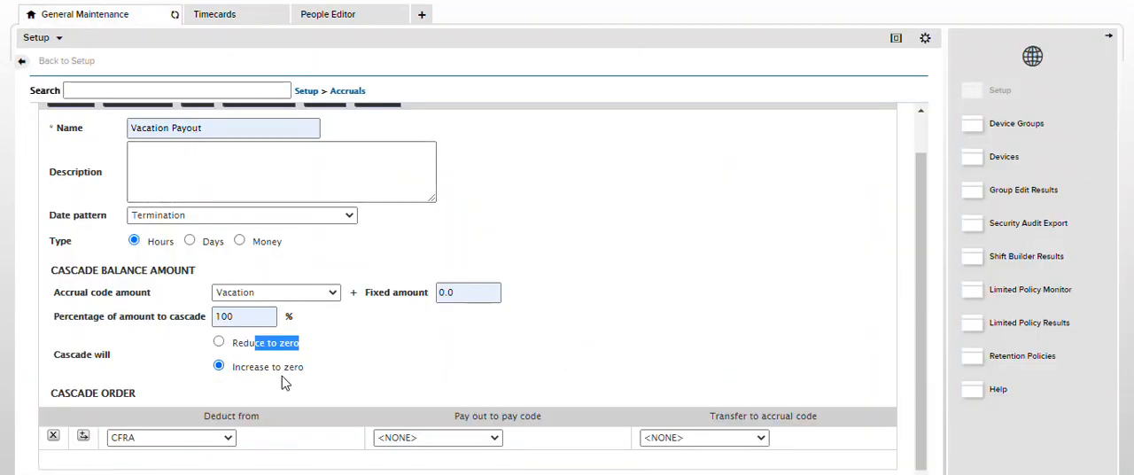
click(398, 383)
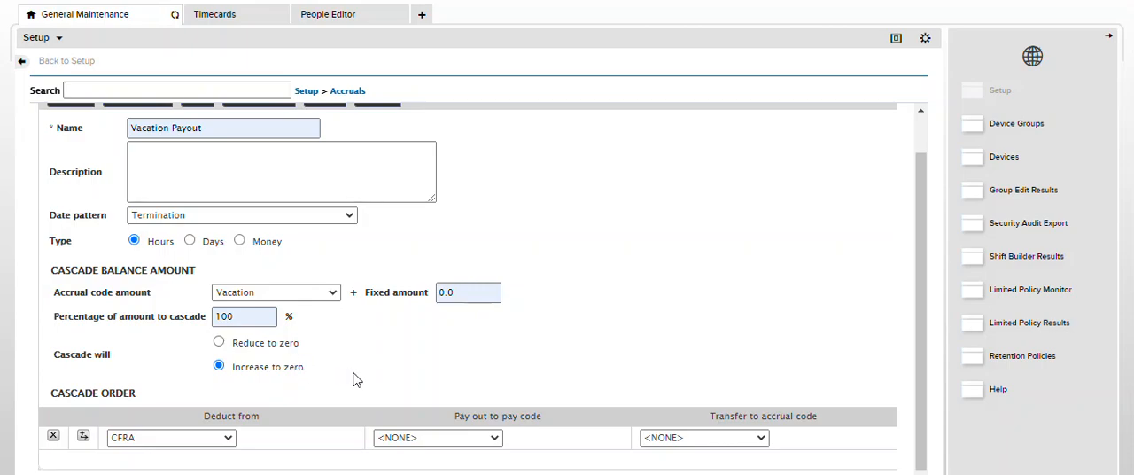
click(219, 342)
In the cascade order, deduct from Vacation and pay out to the Vacation Payout pay code, and save the cascade
click(227, 437)
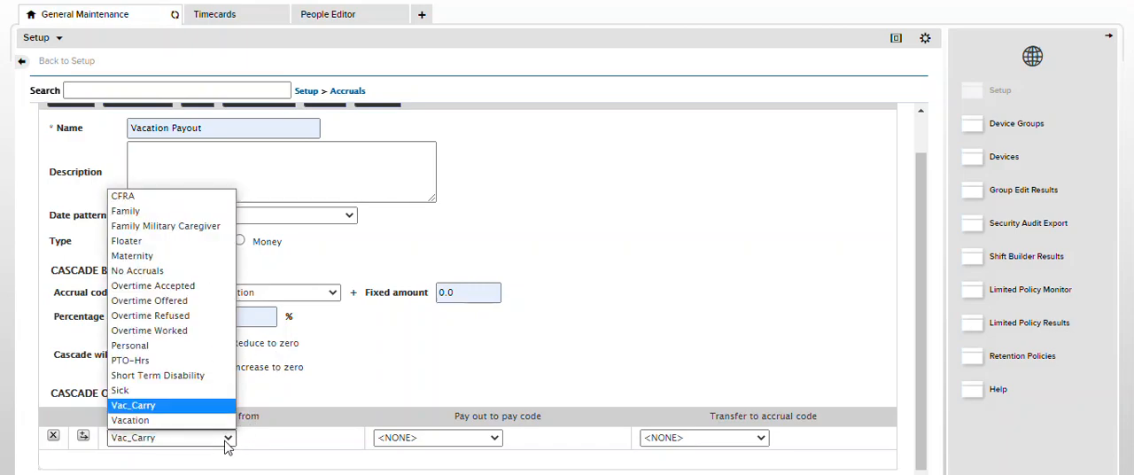
click(200, 421)
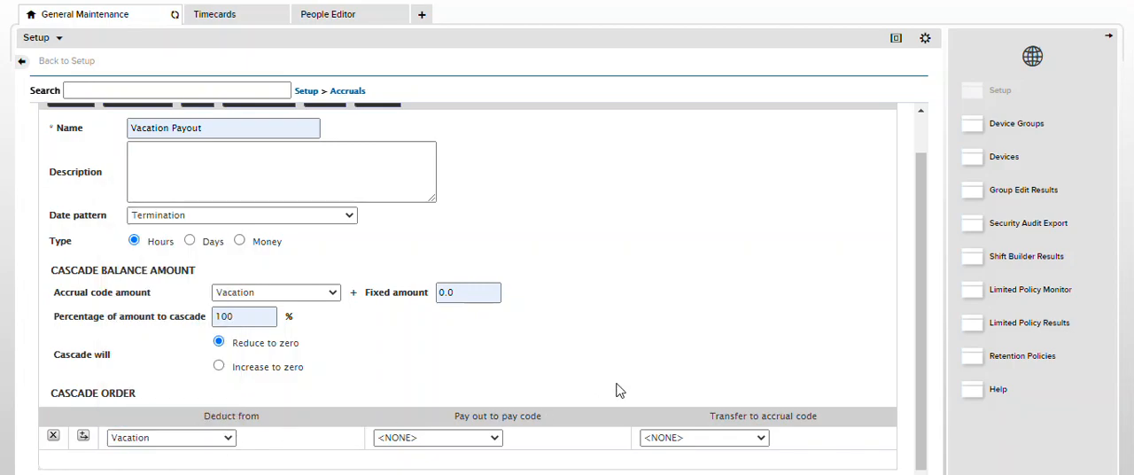
click(498, 439)
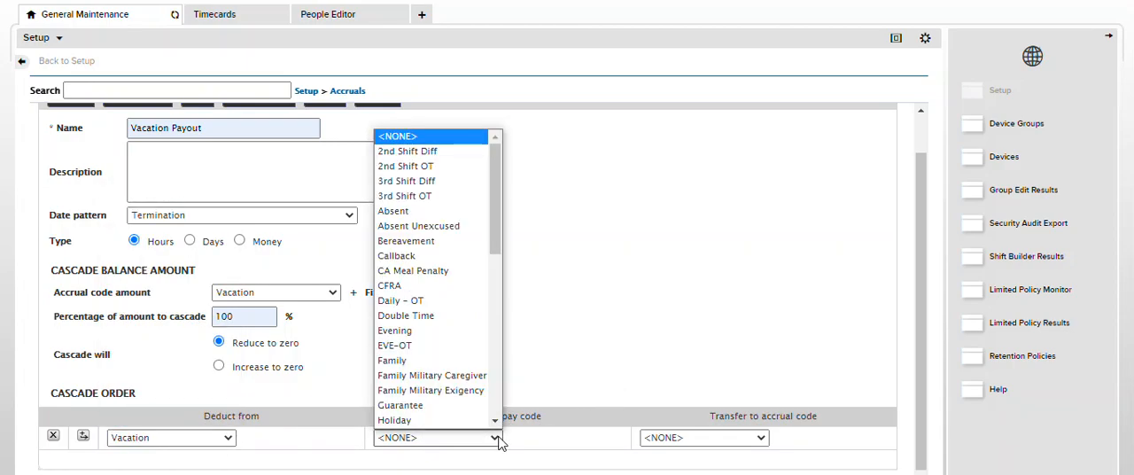
key(v)
scroll(432, 425, down, 1)
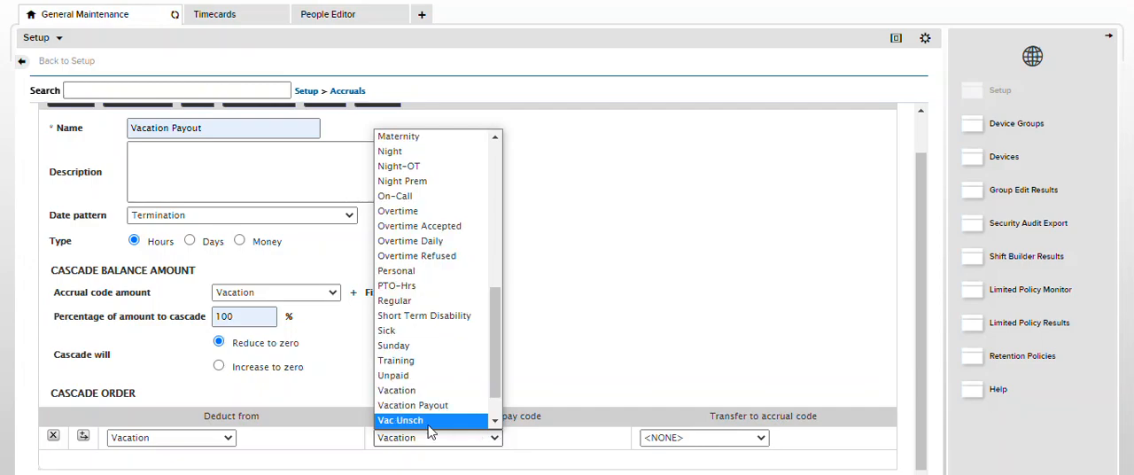
click(434, 405)
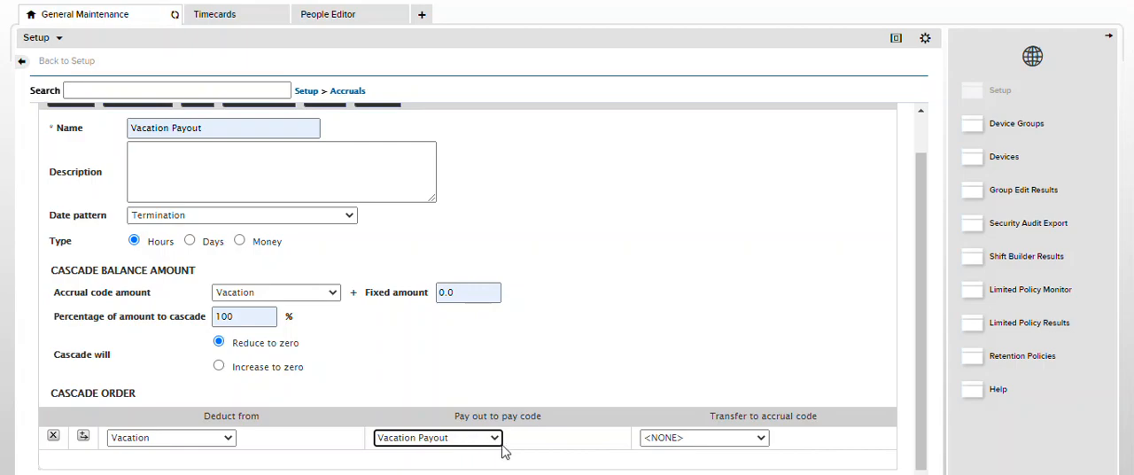
scroll(528, 410, up, 1)
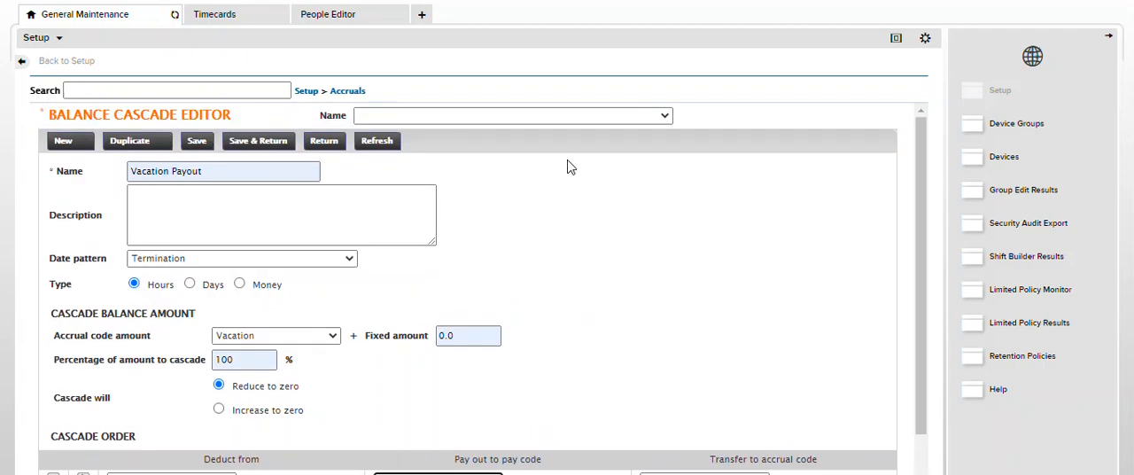
click(245, 143)
Create and save a balance cascade group named Vacation Payout with the Vacation Payout cascade as its selected cascade
click(362, 92)
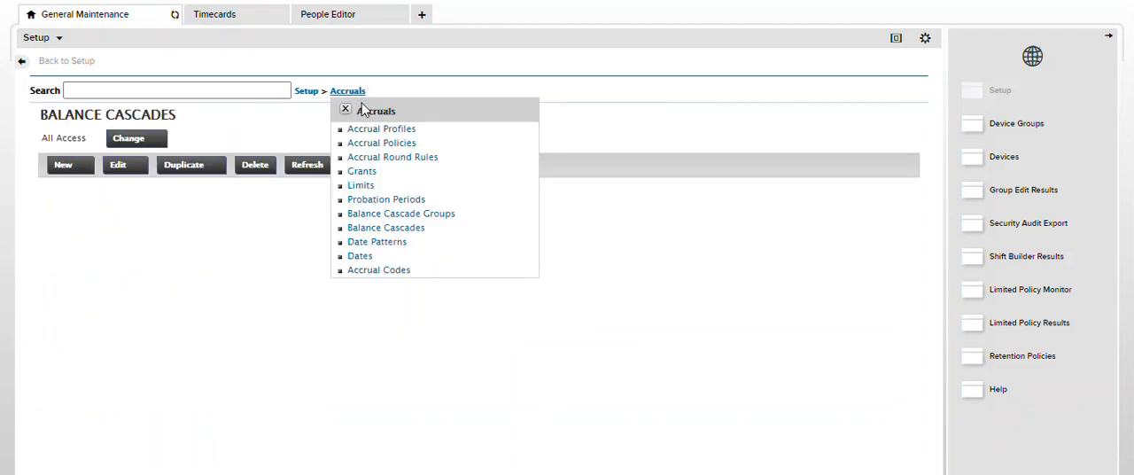
click(402, 218)
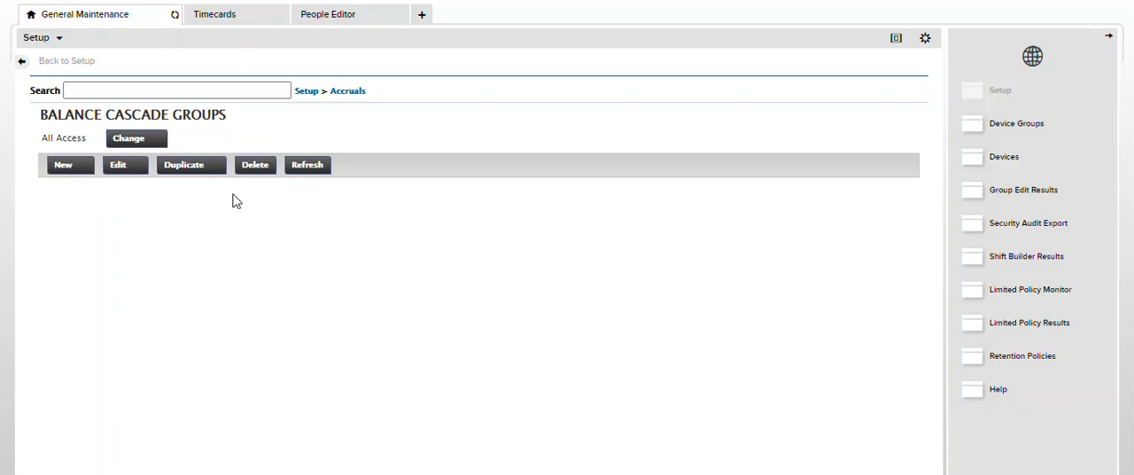
click(62, 166)
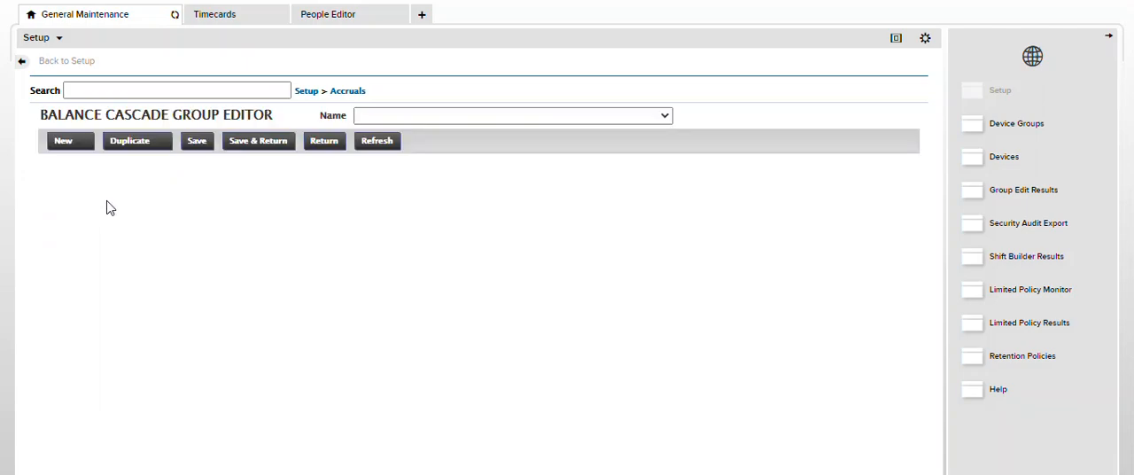
click(213, 173)
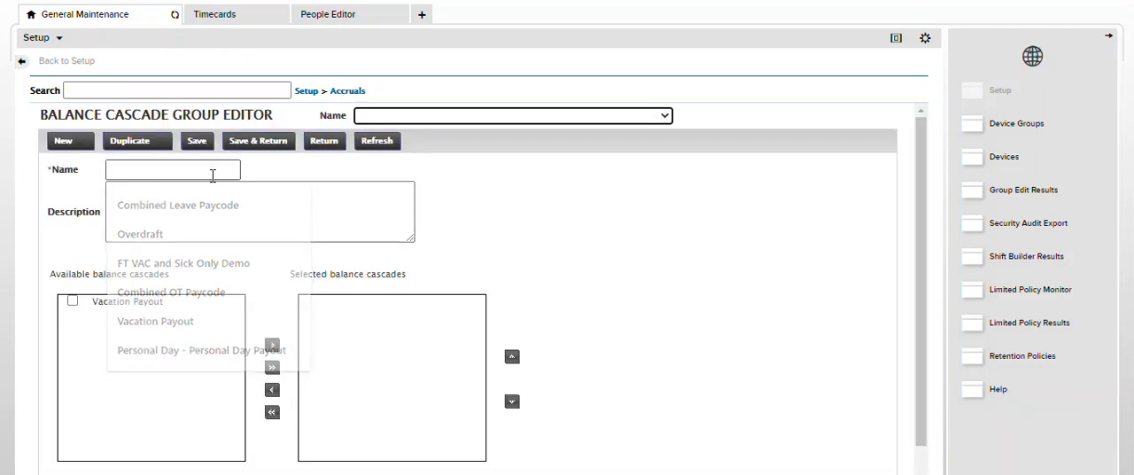
click(212, 172)
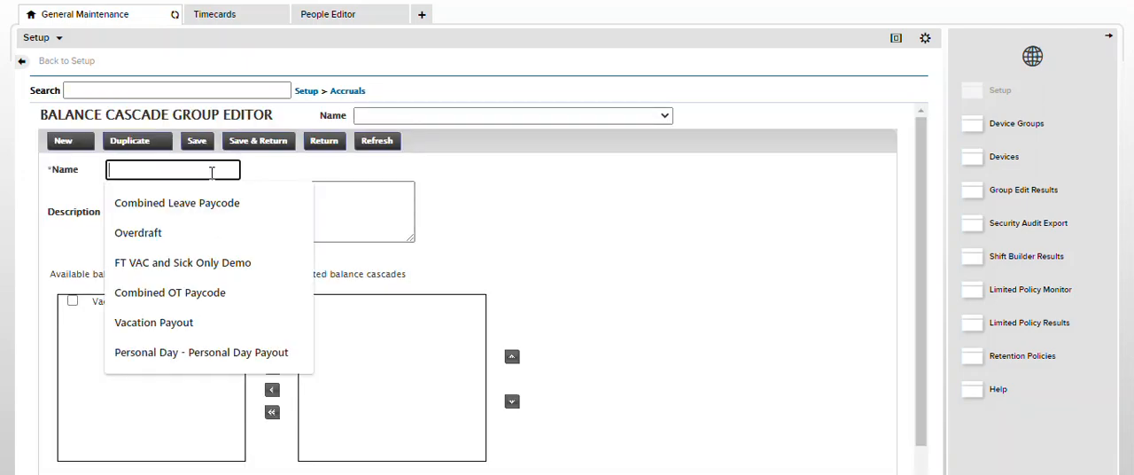
click(201, 326)
click(273, 366)
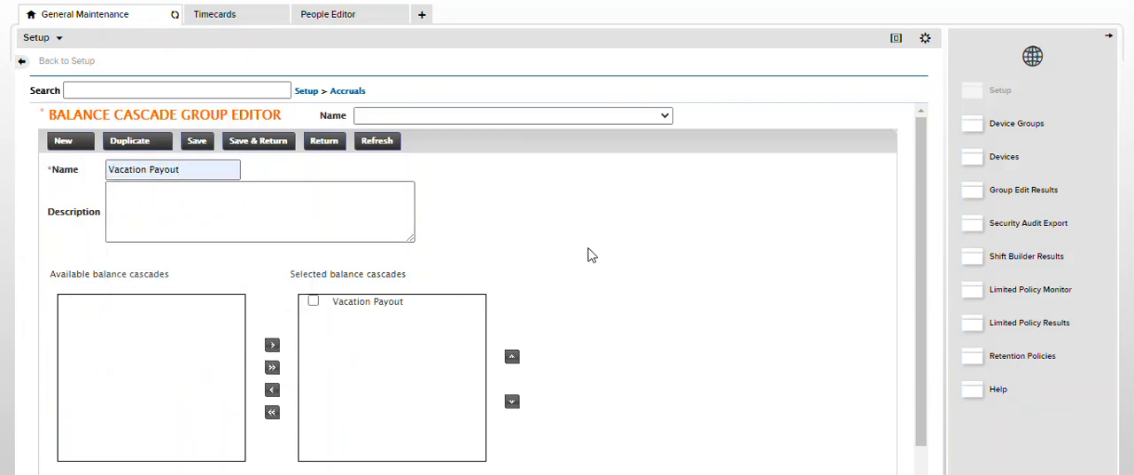
click(254, 144)
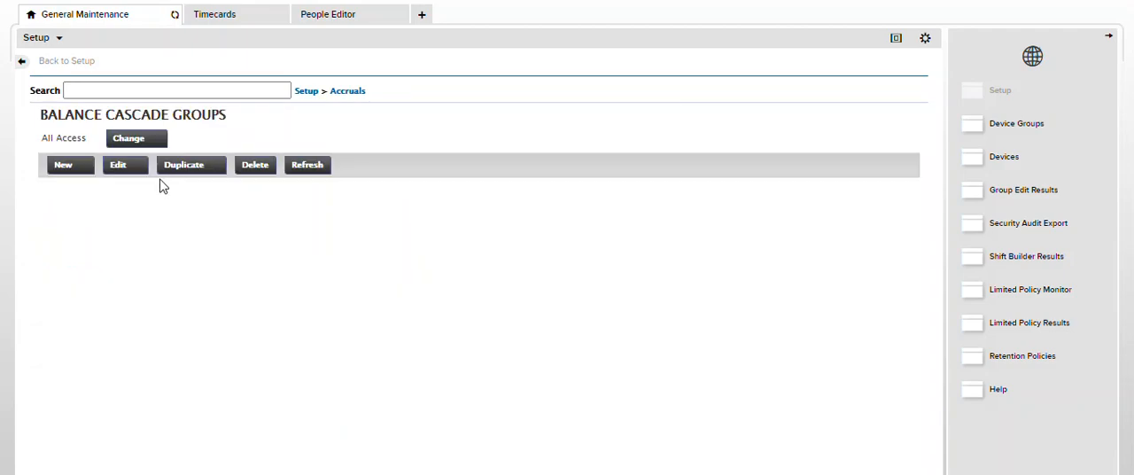
Assign the Vacation Payout balance cascade group to the FT VAC and Sick Only Demo accrual profile and save the profile
click(340, 94)
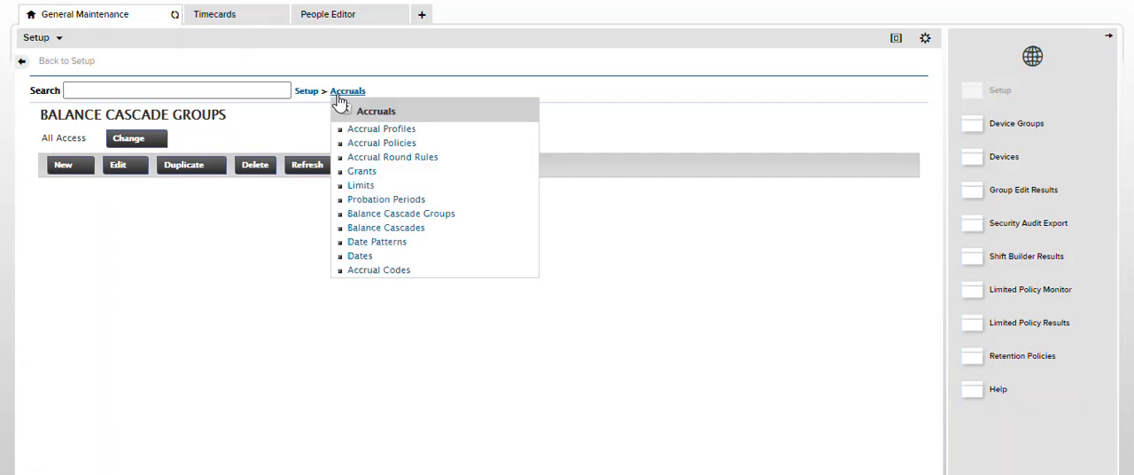
click(366, 133)
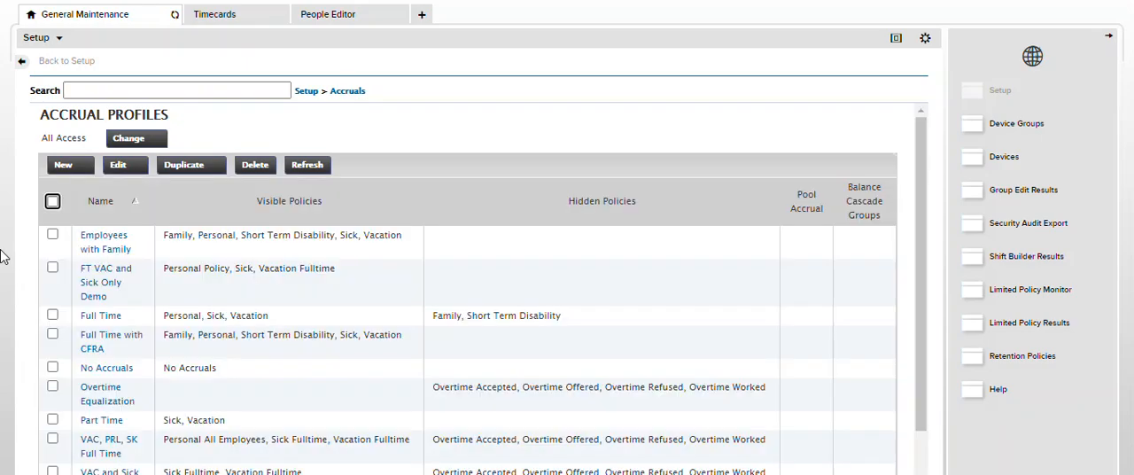
click(101, 291)
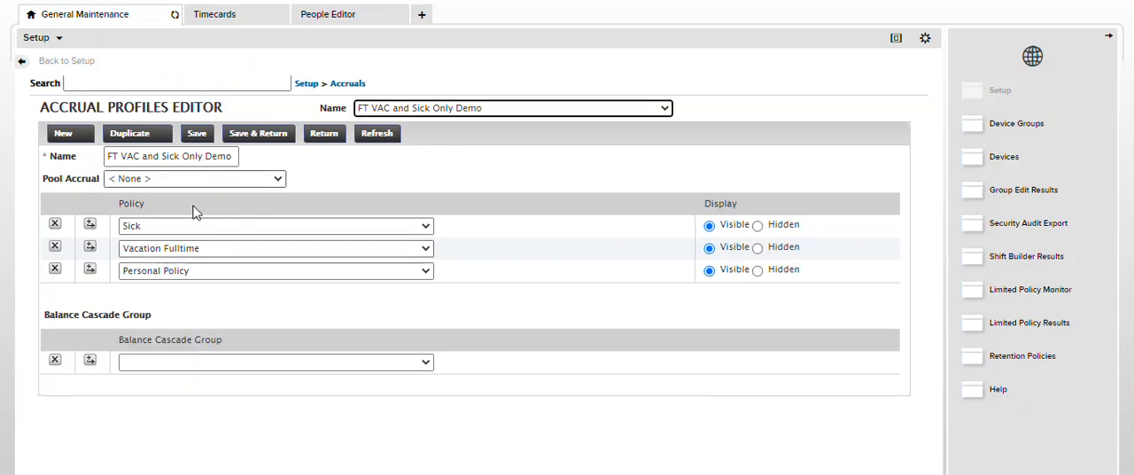
click(324, 362)
click(309, 391)
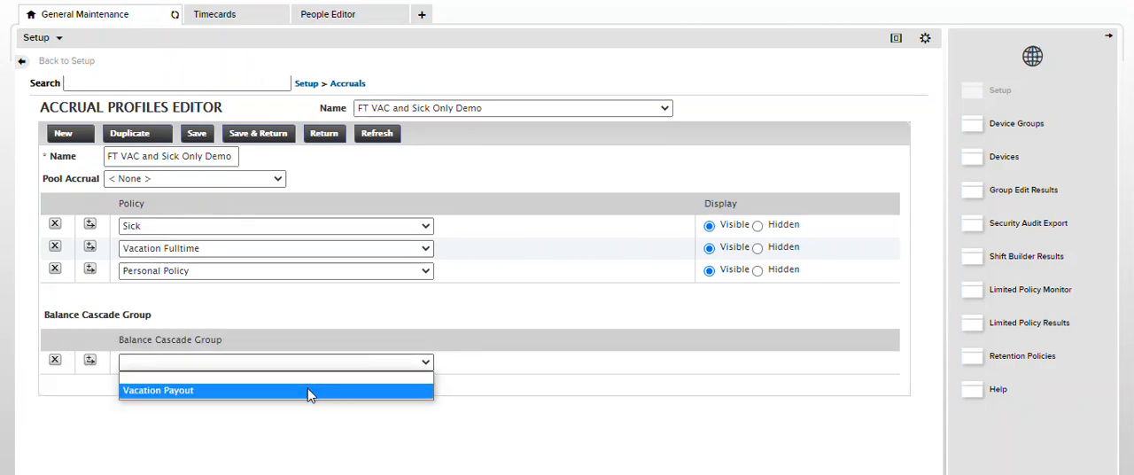
drag(51, 318, 310, 317)
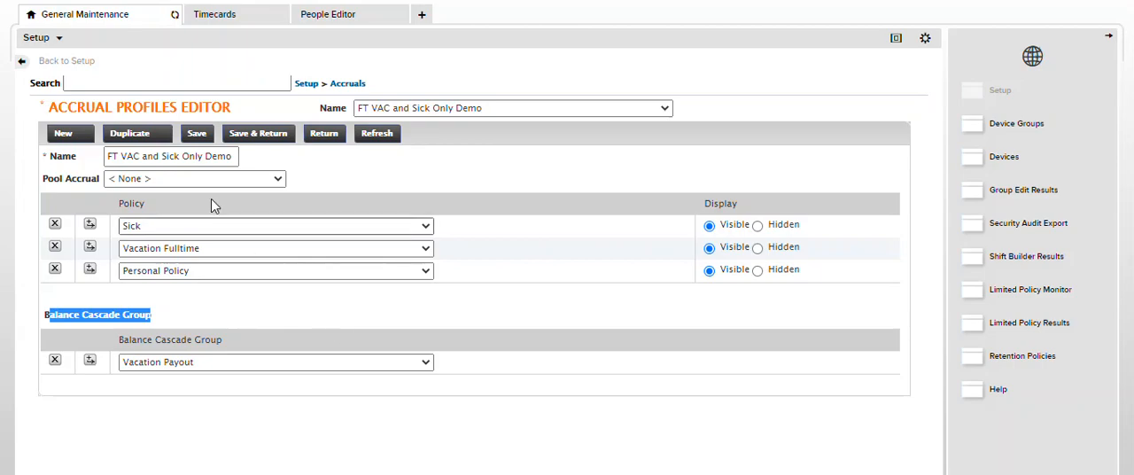
click(253, 135)
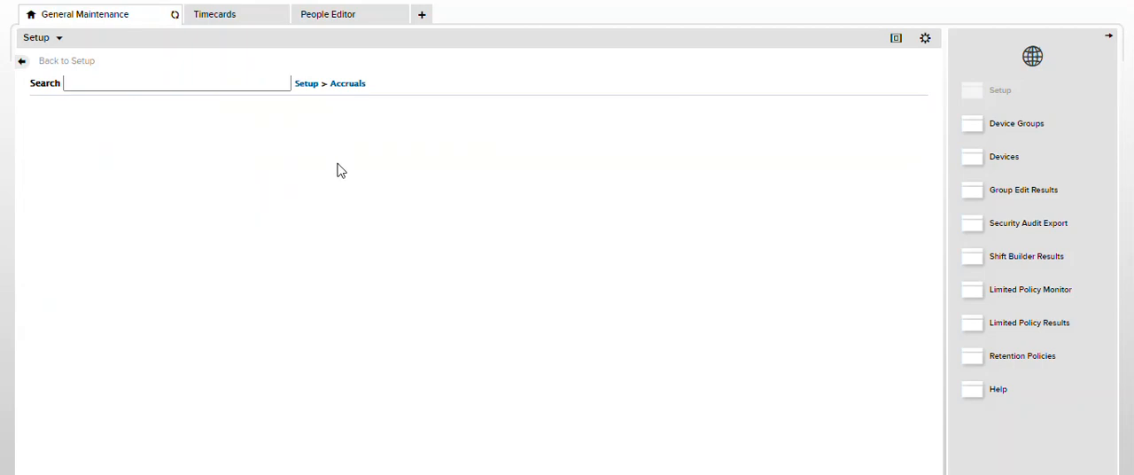
Look over the current pay period timecard and save 7/30/2021 as the override for the employee's Termination Date
click(232, 15)
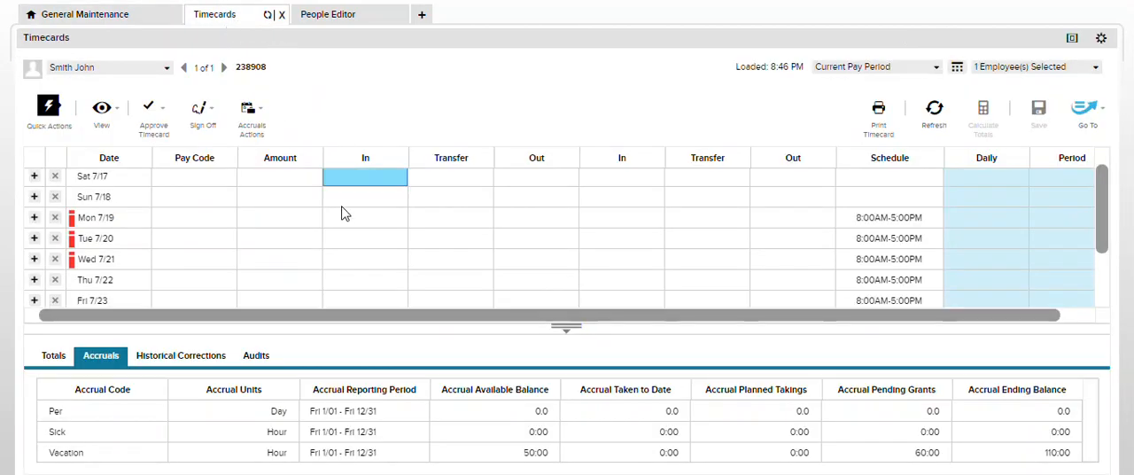
scroll(346, 239, down, 1)
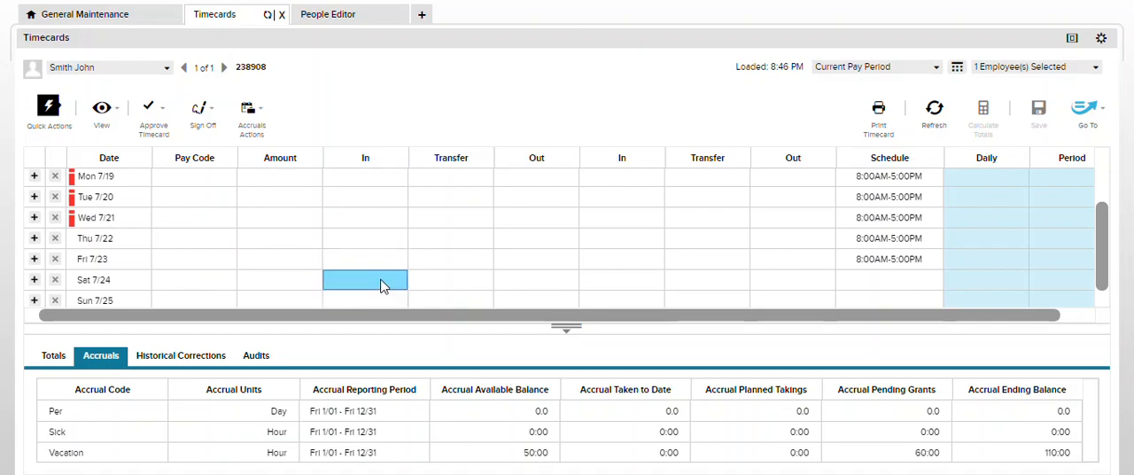
scroll(381, 282, up, 1)
scroll(383, 276, down, 1)
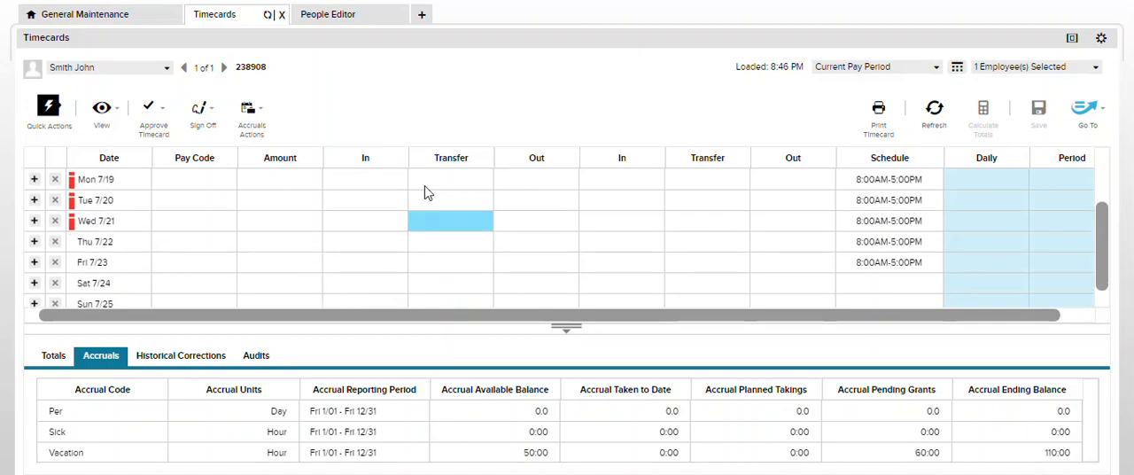
click(335, 27)
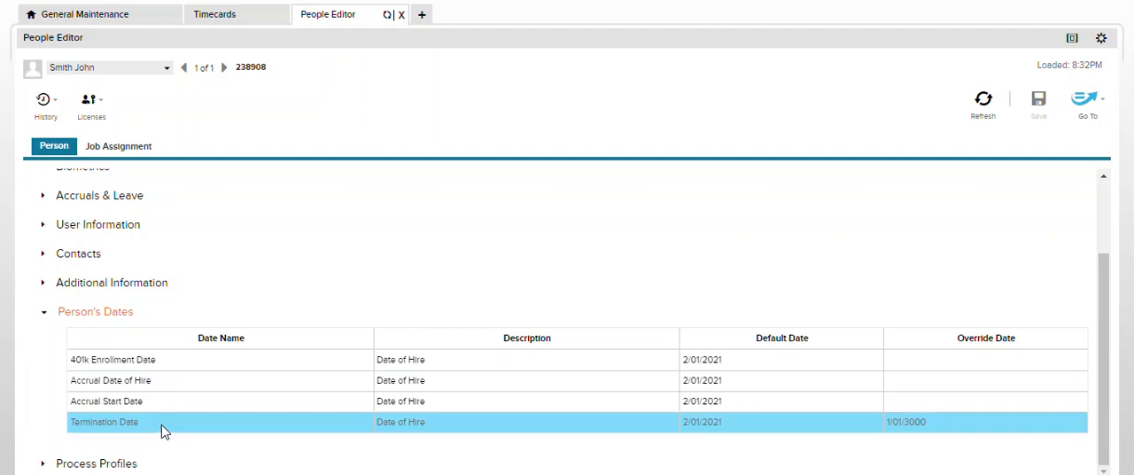
click(931, 422)
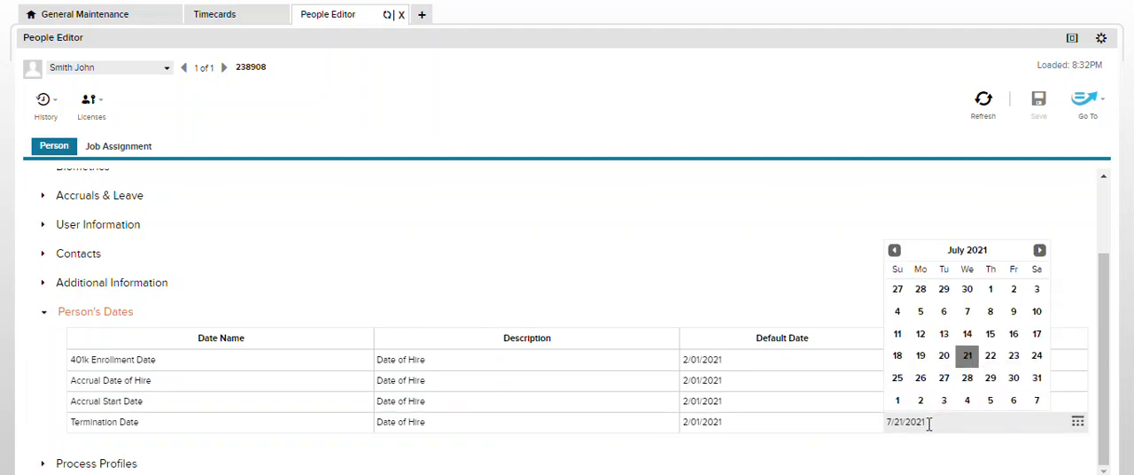
click(1014, 387)
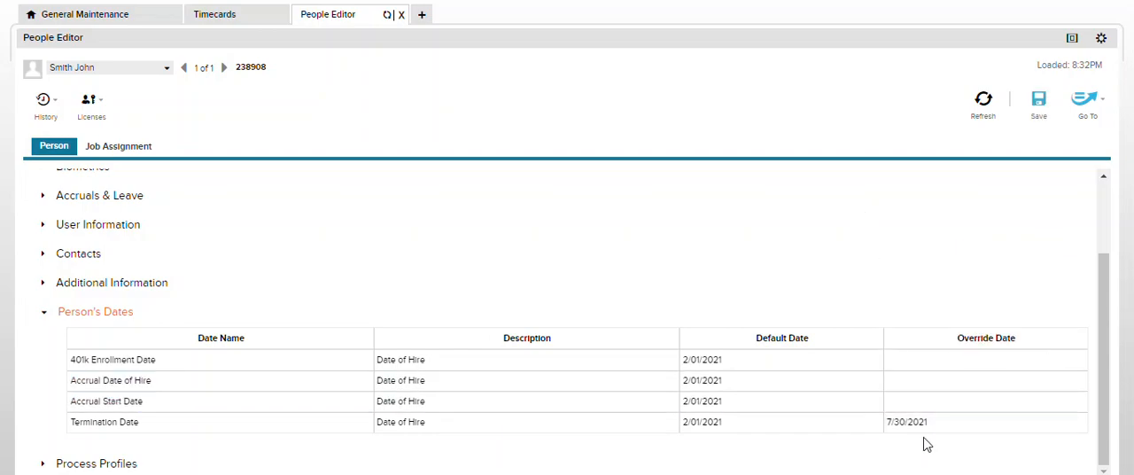
click(1038, 101)
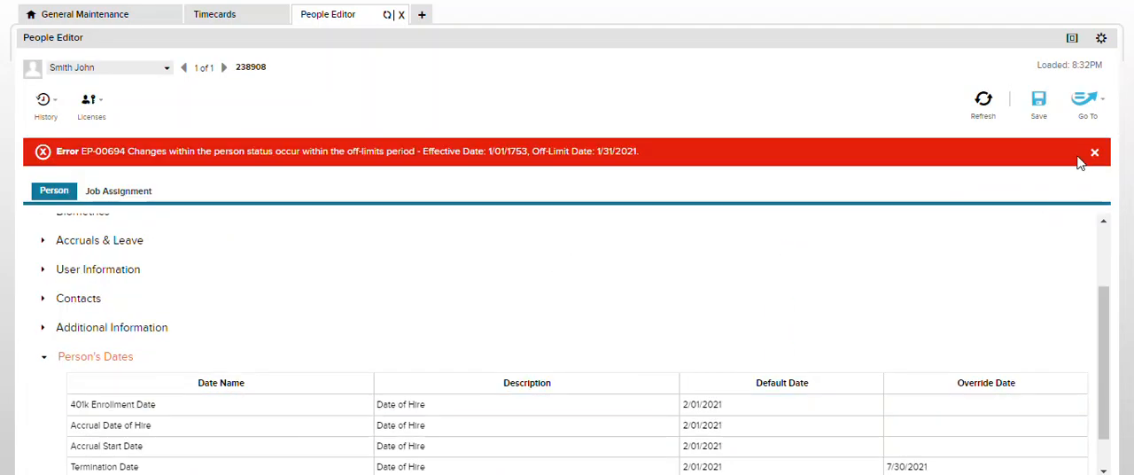
click(1094, 152)
click(1038, 101)
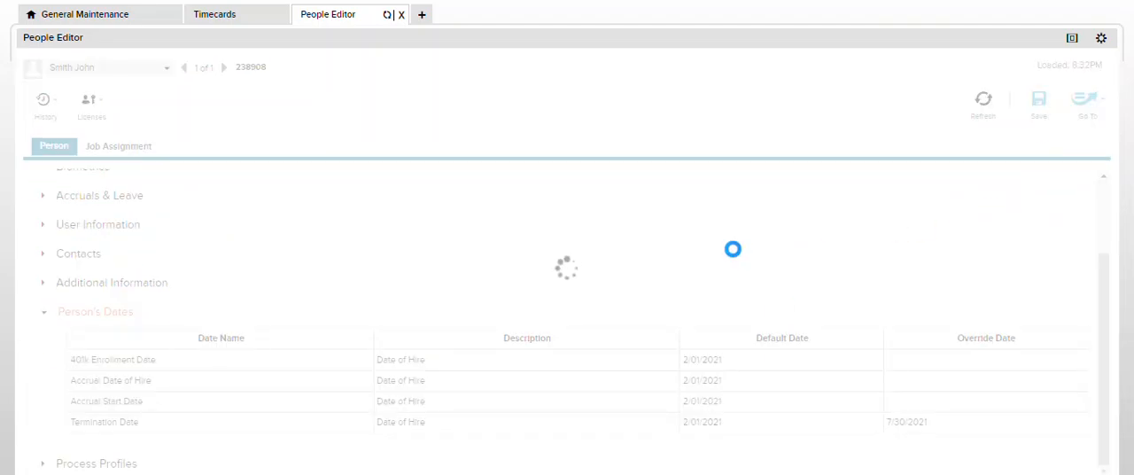
Open the employee's updated timecard and switch it to the Next Pay Period
click(1095, 103)
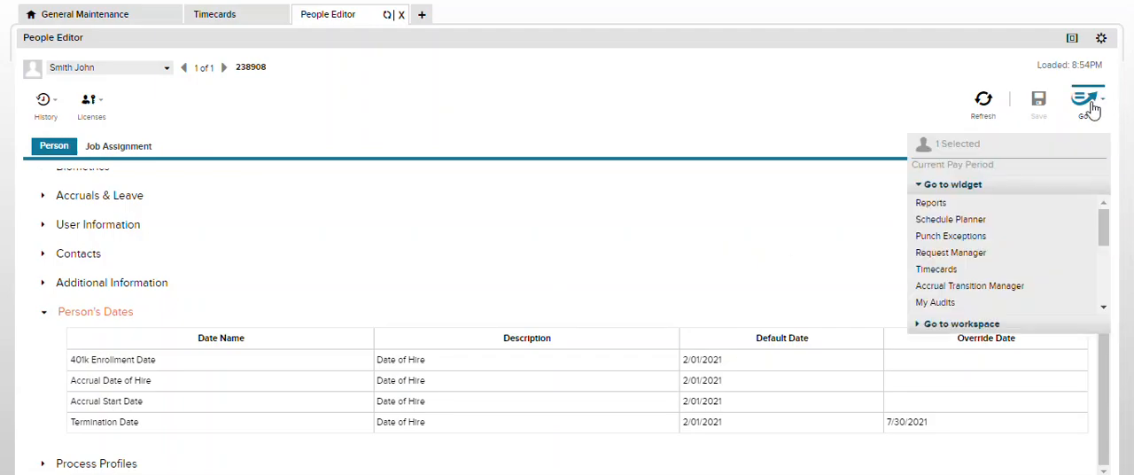
click(936, 269)
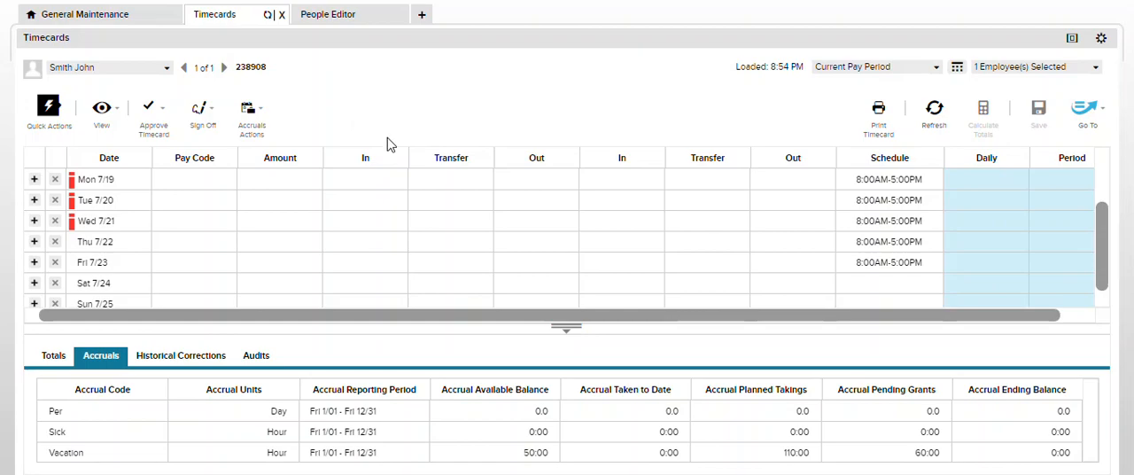
click(936, 69)
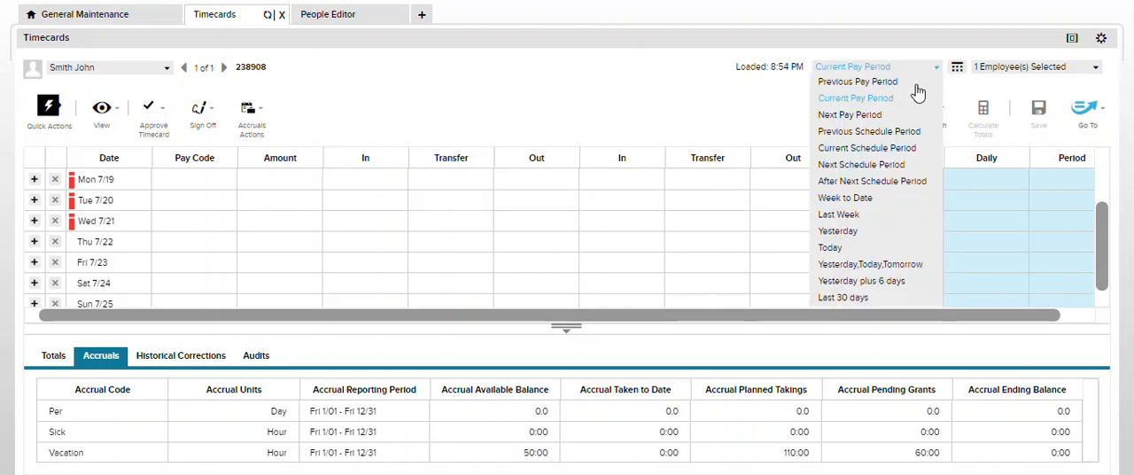
click(872, 116)
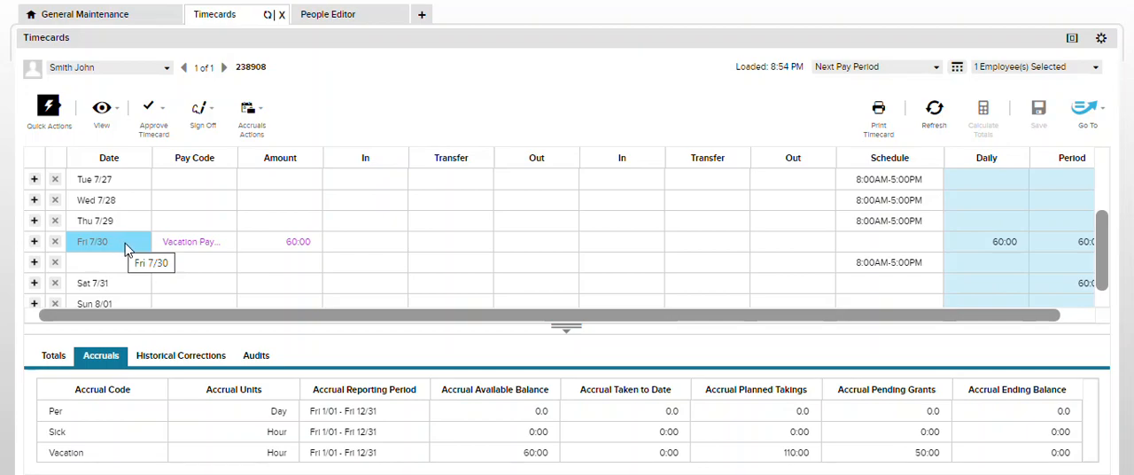
Compare the Vacation accrual balances on 7/29 and 7/30, and examine the timecard totals for the payout
click(115, 232)
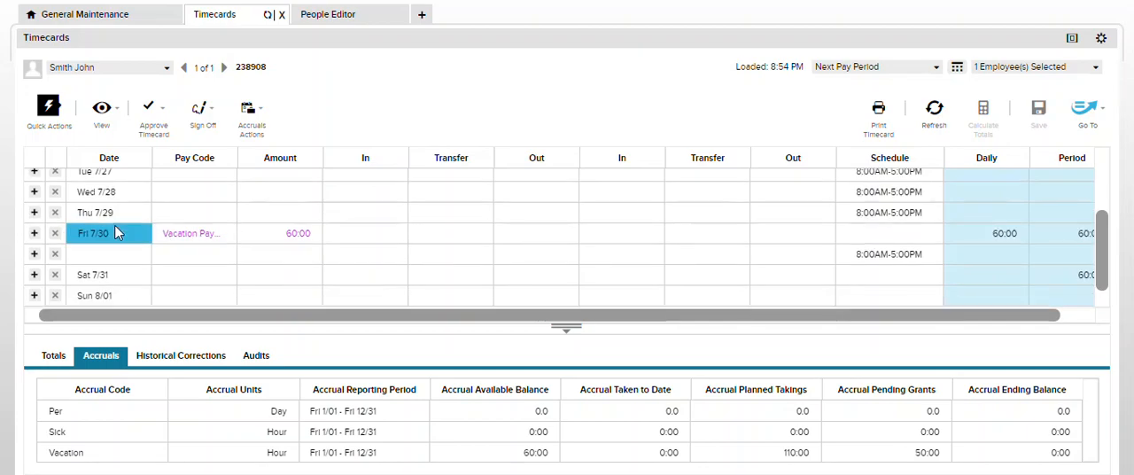
click(123, 218)
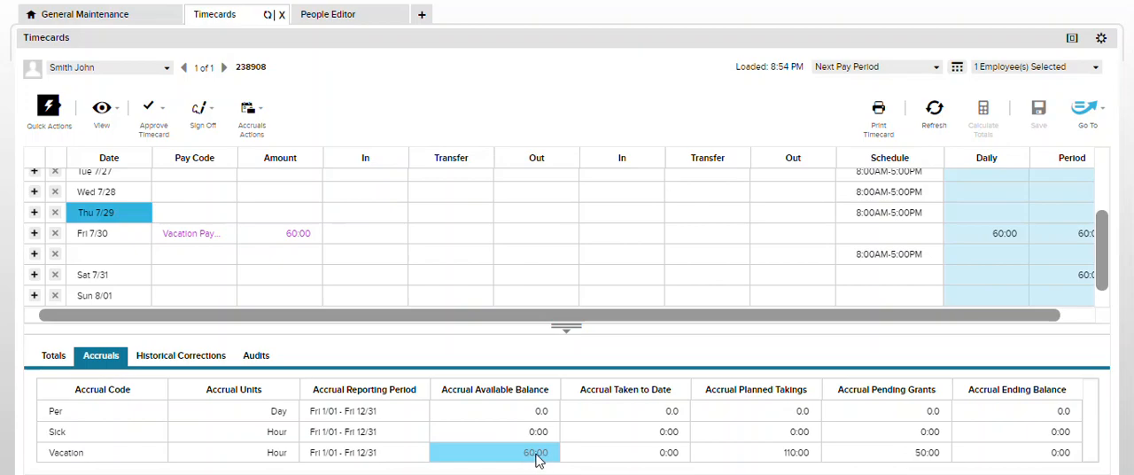
click(113, 233)
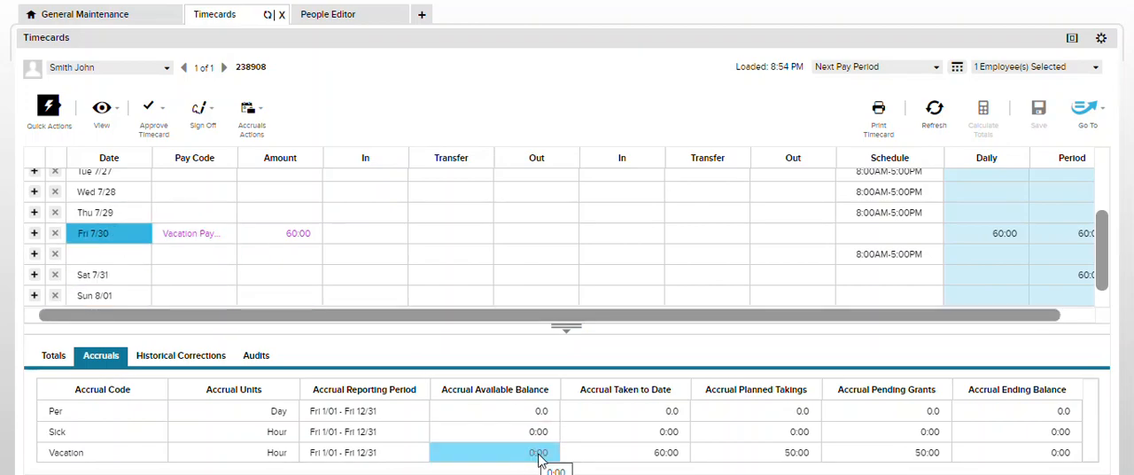
click(49, 363)
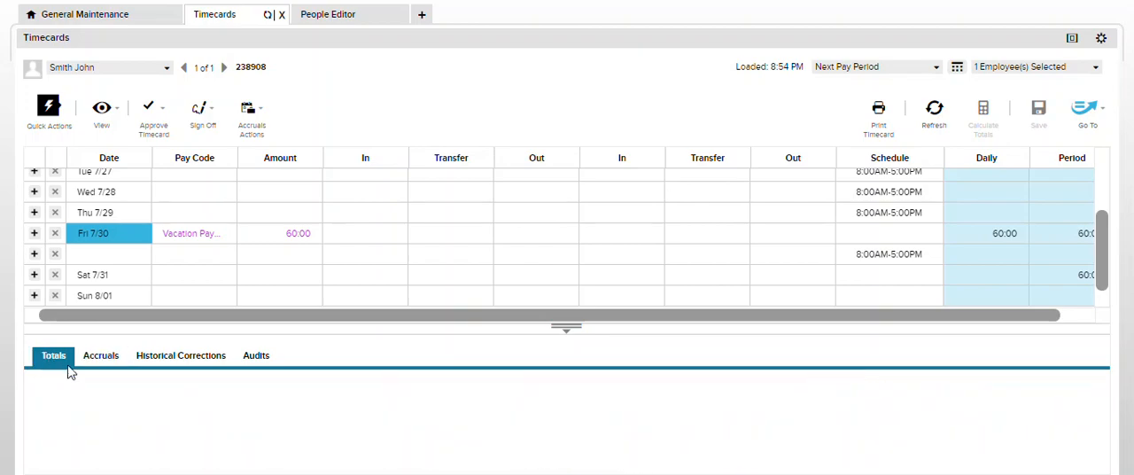
drag(638, 327, 635, 291)
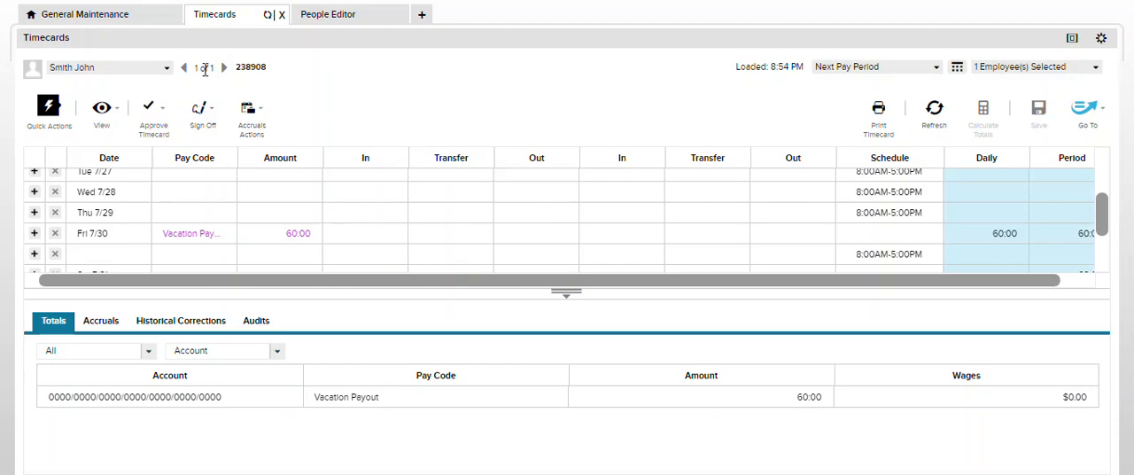
Return to the accruals setup and open the Vacation Fulltime accrual policy for editing
click(143, 15)
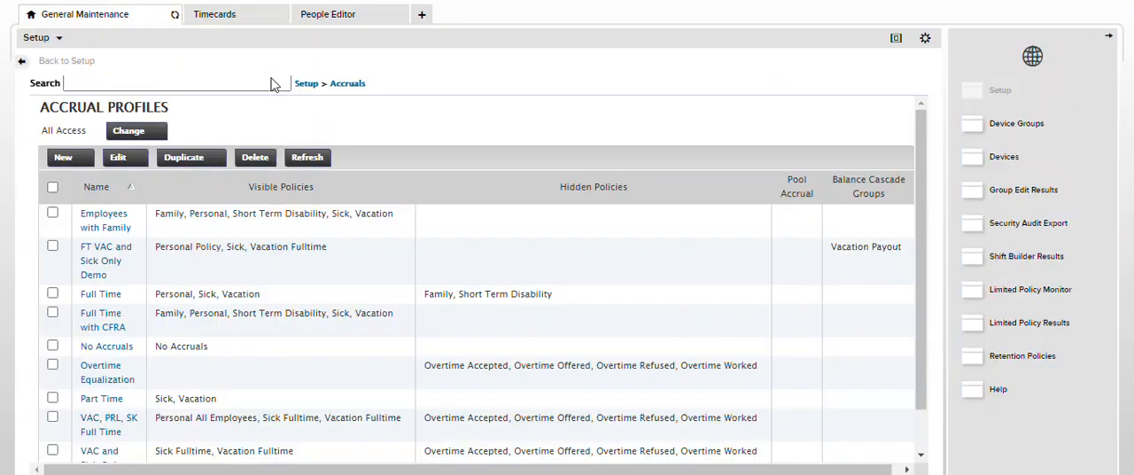
click(353, 83)
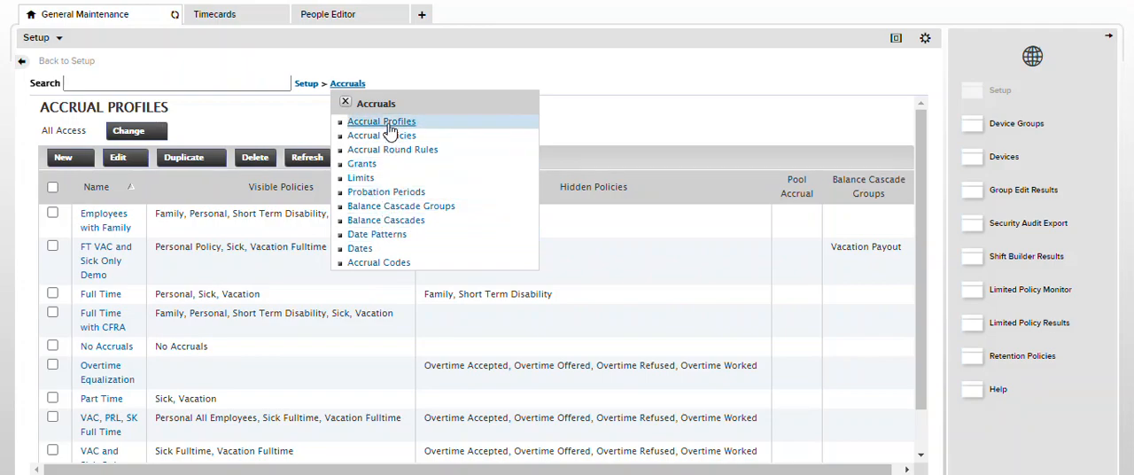
click(345, 103)
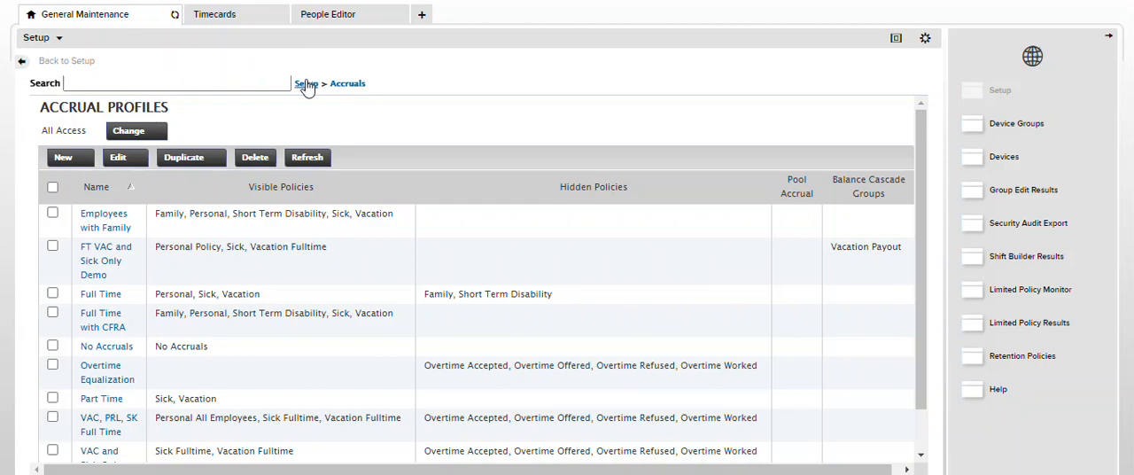
mouse_move(340, 91)
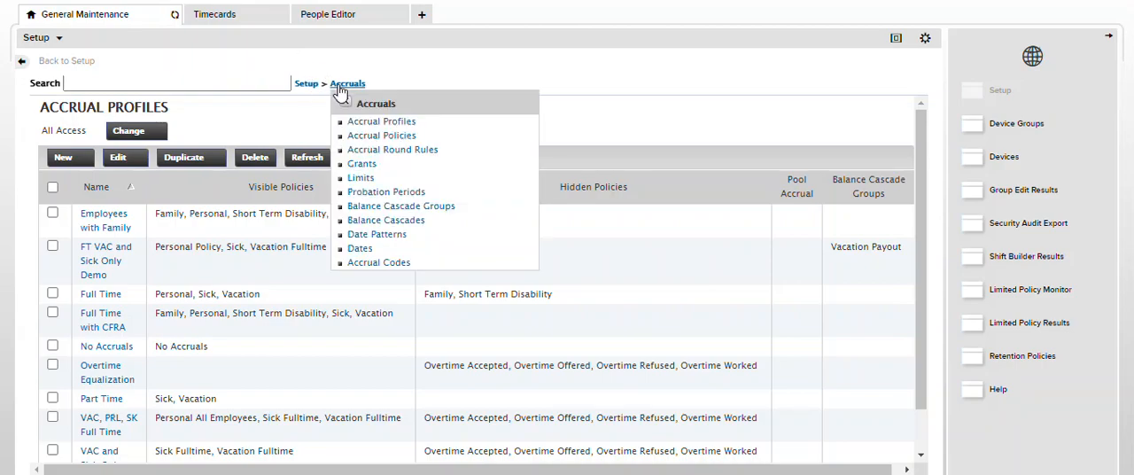
click(367, 137)
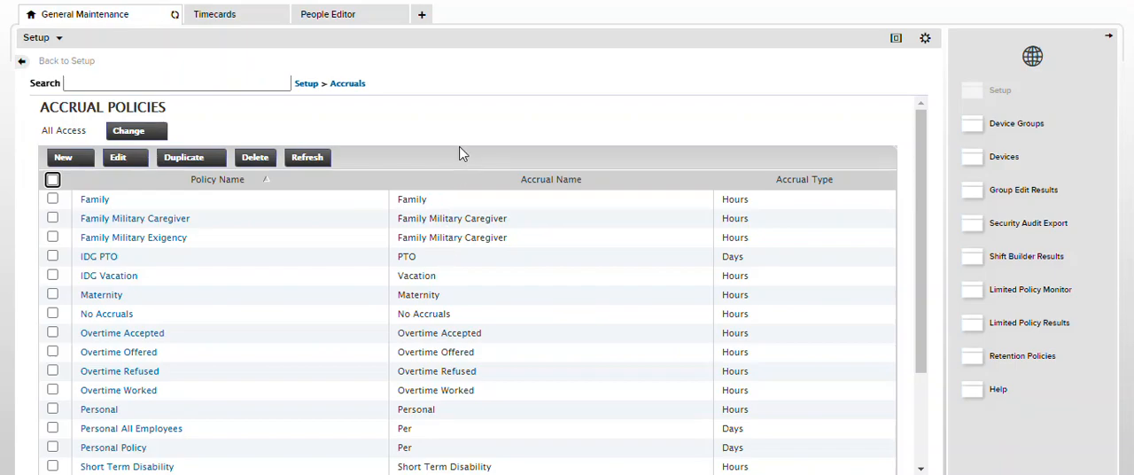
scroll(224, 292, down, 3)
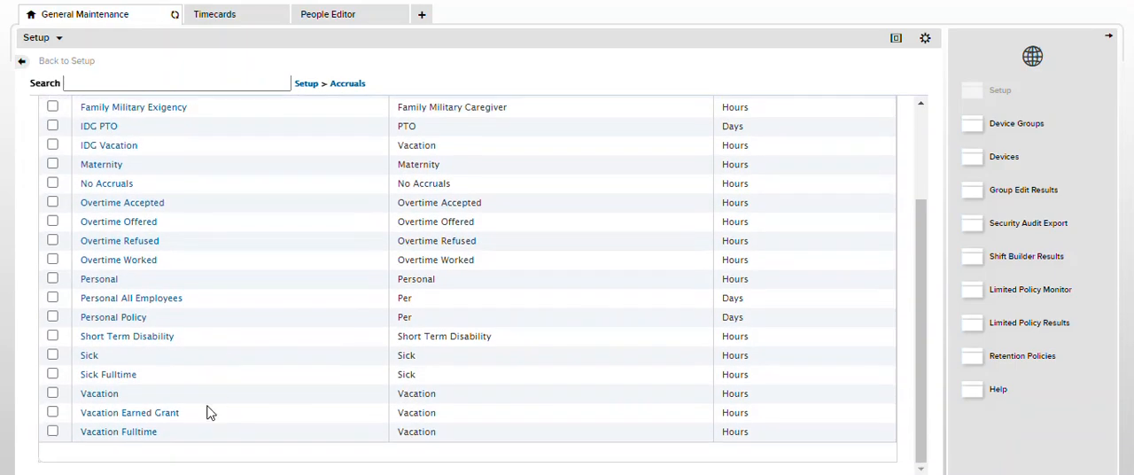
click(160, 429)
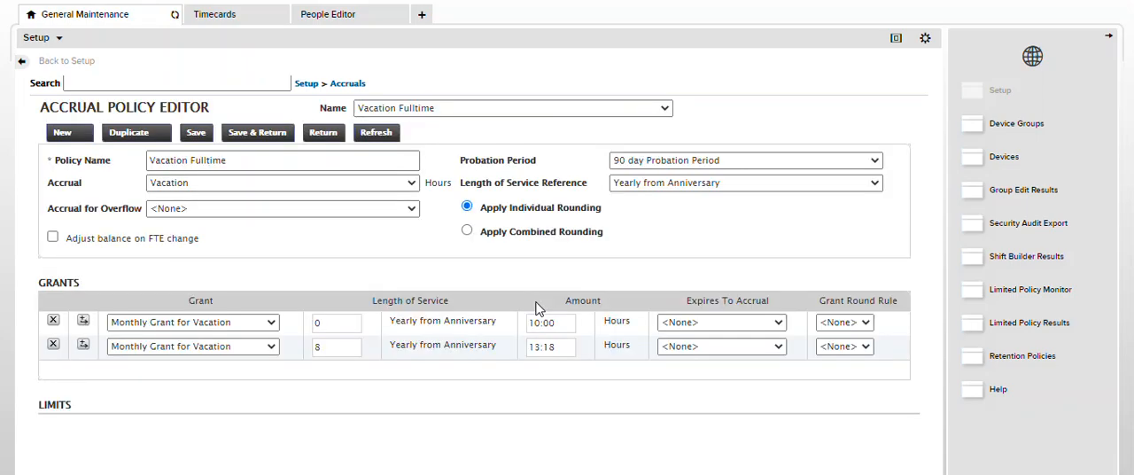
Review the policy's limits and takings, and set Restore Taking to All Takings From Start
scroll(507, 363, down, 1)
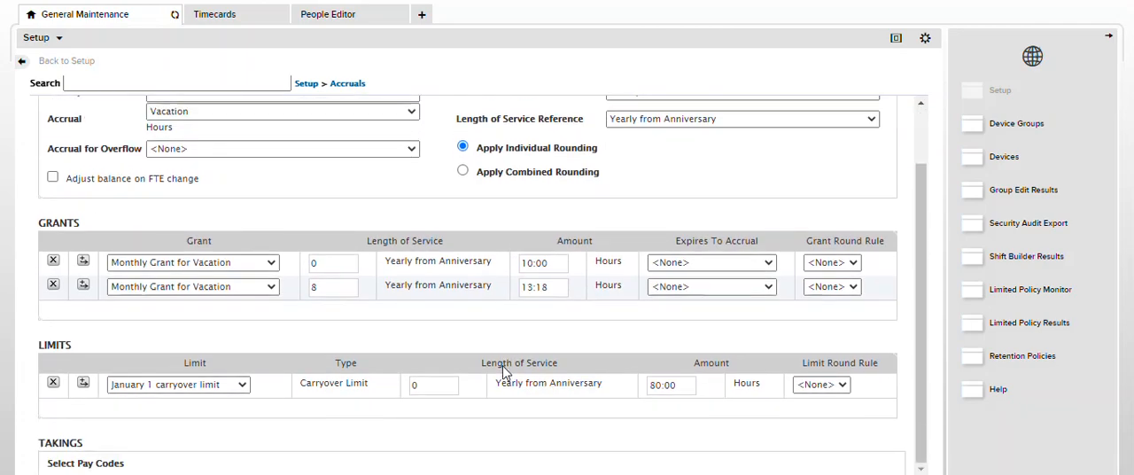
scroll(497, 386, down, 6)
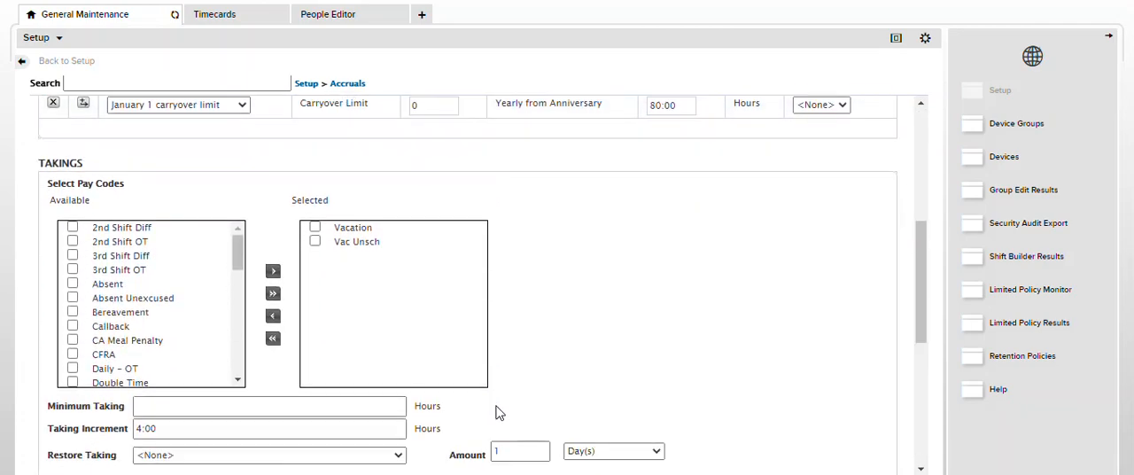
scroll(504, 401, down, 1)
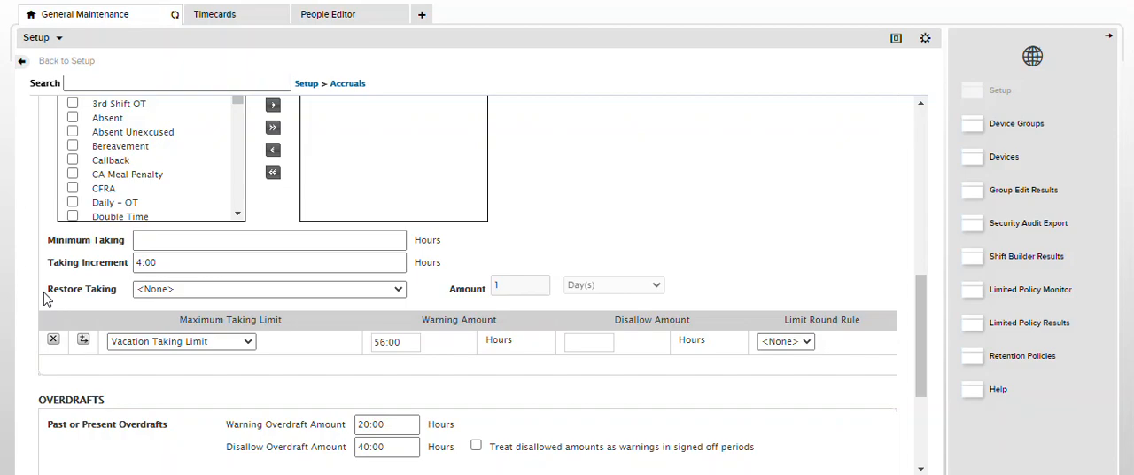
scroll(306, 319, up, 10)
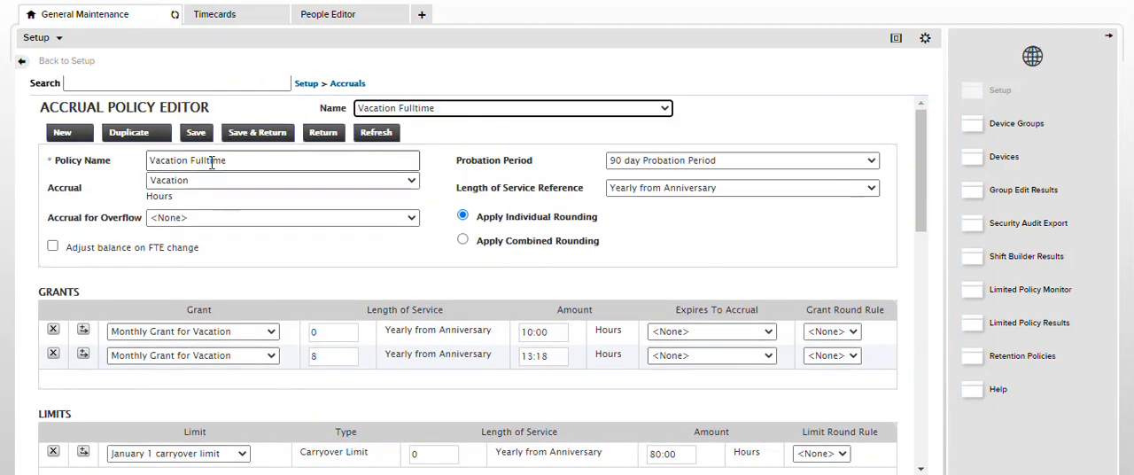
scroll(354, 285, down, 5)
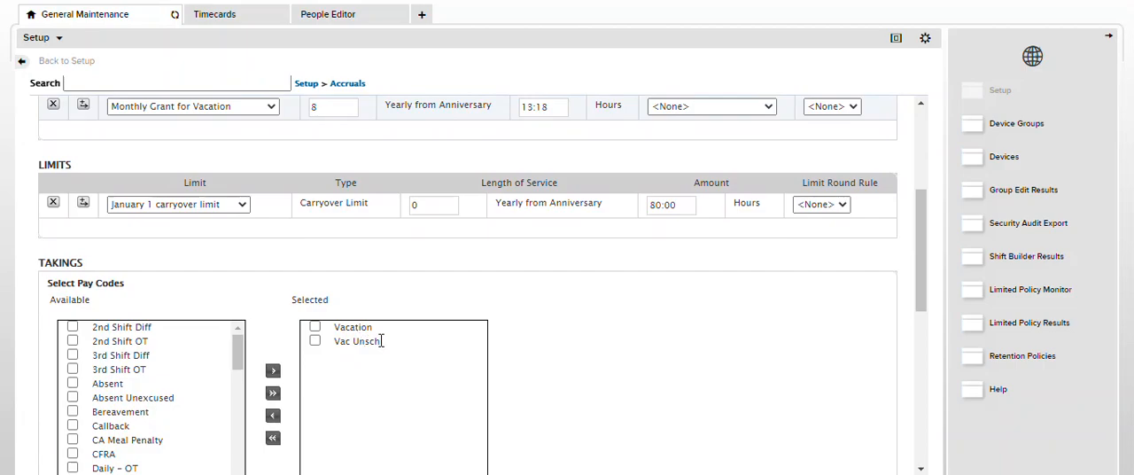
scroll(425, 346, down, 5)
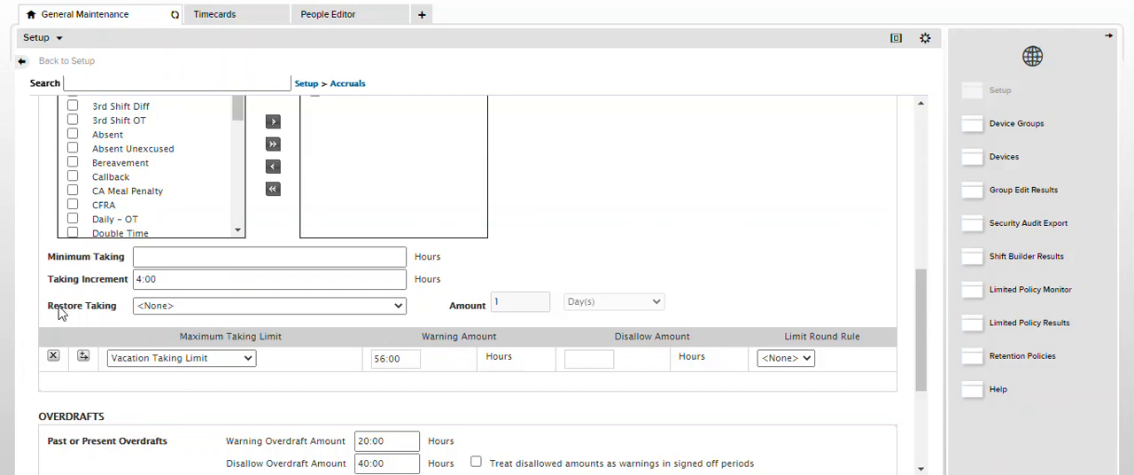
click(397, 306)
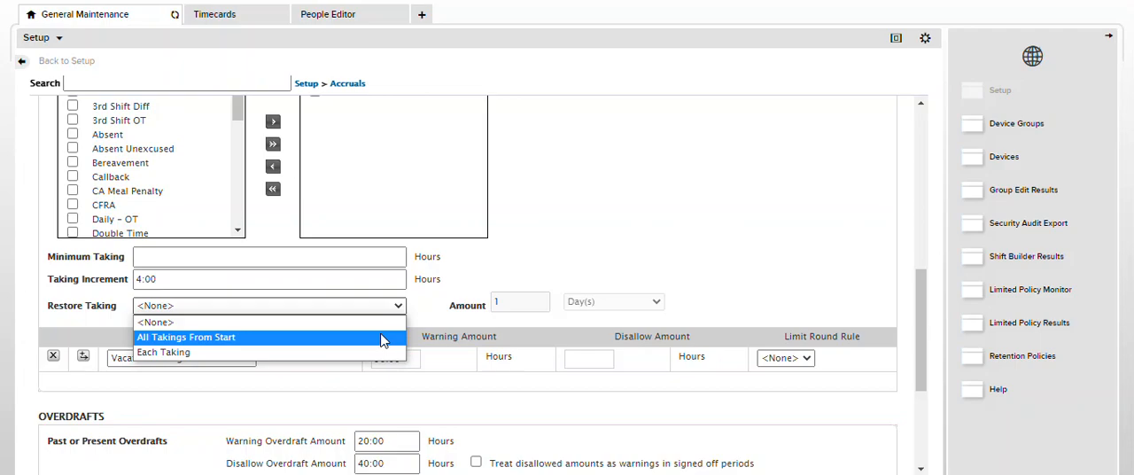
click(312, 342)
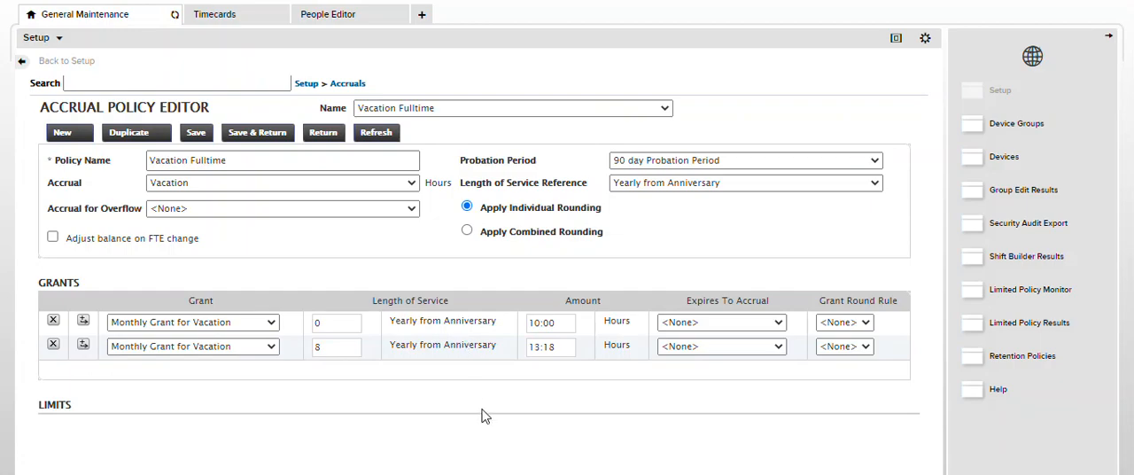
Review the Vacation Fulltime policy's restore period units, and set Restore Taking to Each Taking
scroll(485, 420, down, 1)
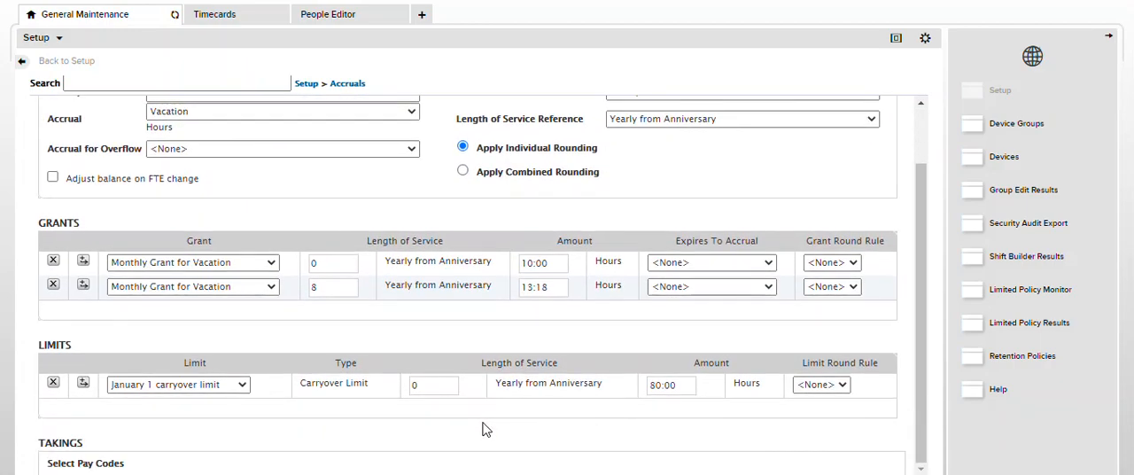
scroll(485, 432, down, 5)
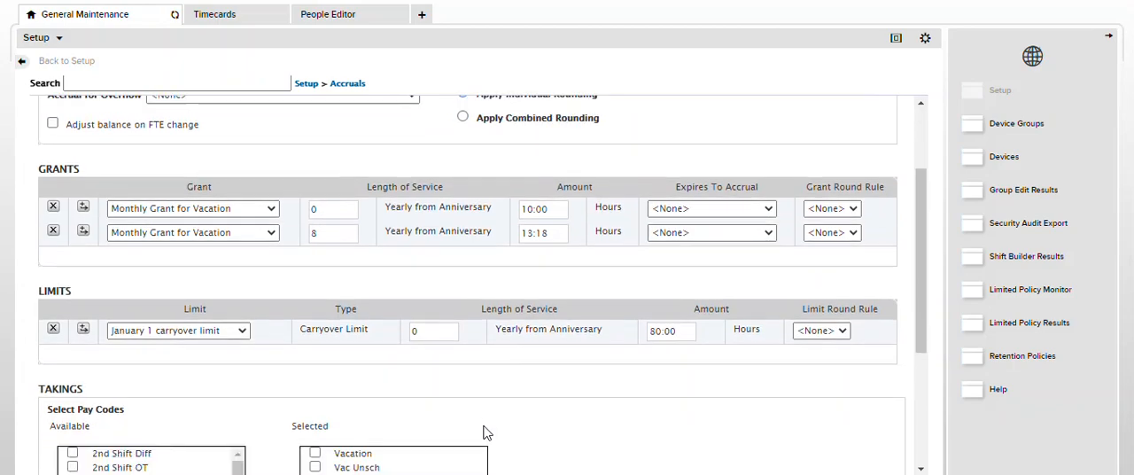
scroll(571, 399, down, 8)
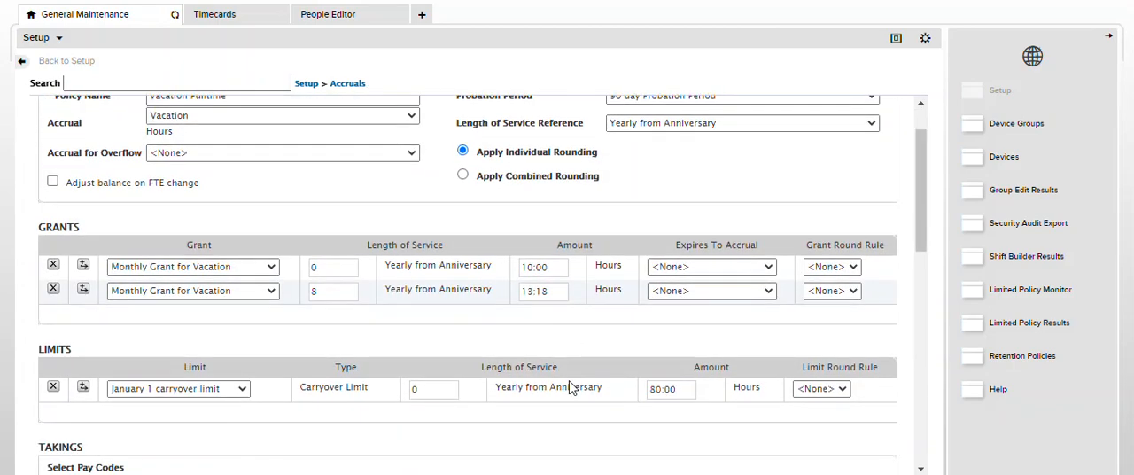
click(631, 302)
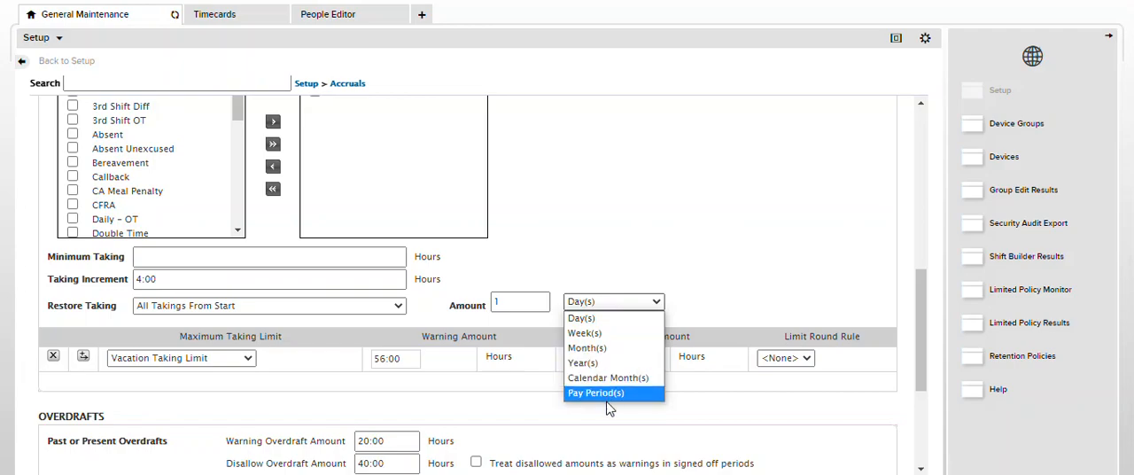
click(638, 260)
click(398, 310)
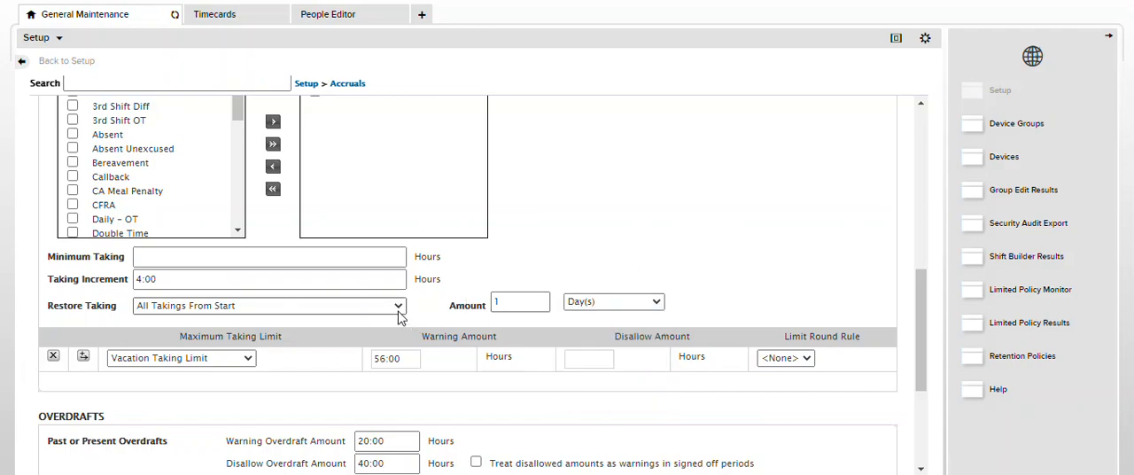
click(383, 353)
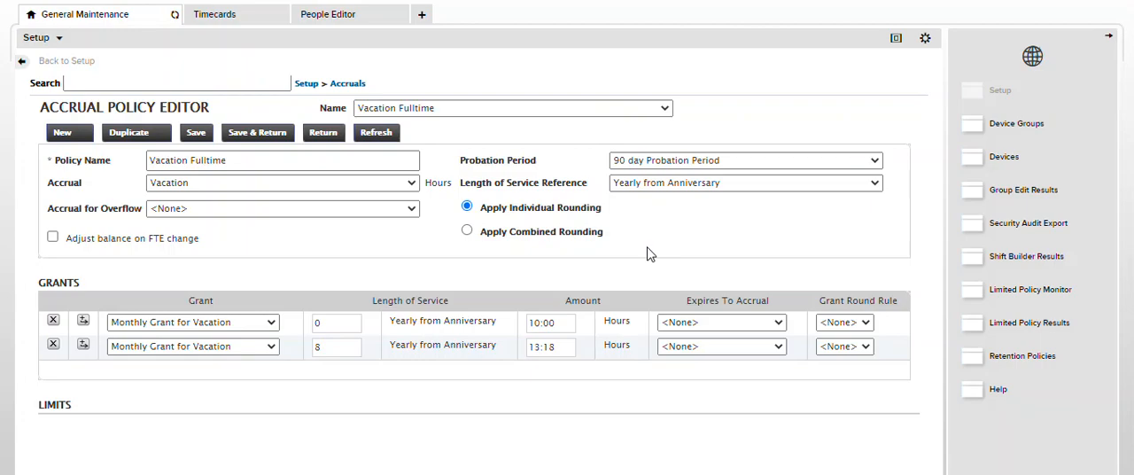
Set the Vacation Fulltime policy's Restore Taking to All Takings From Start
scroll(654, 274, down, 1)
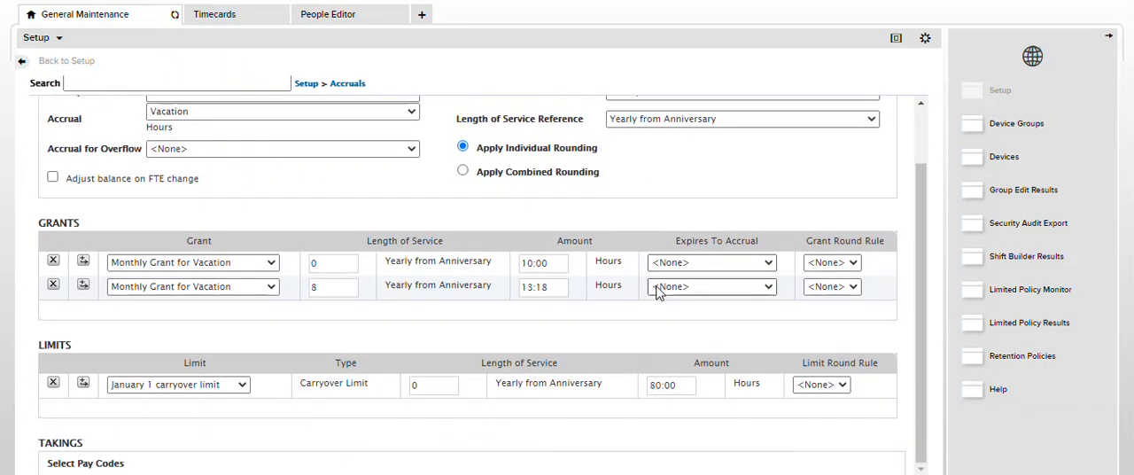
scroll(635, 355, down, 3)
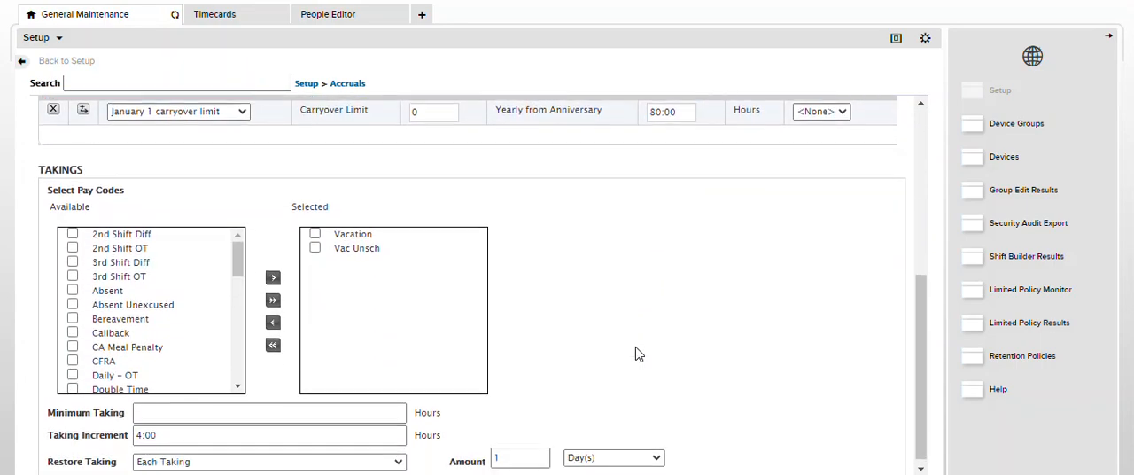
scroll(635, 354, down, 3)
click(380, 207)
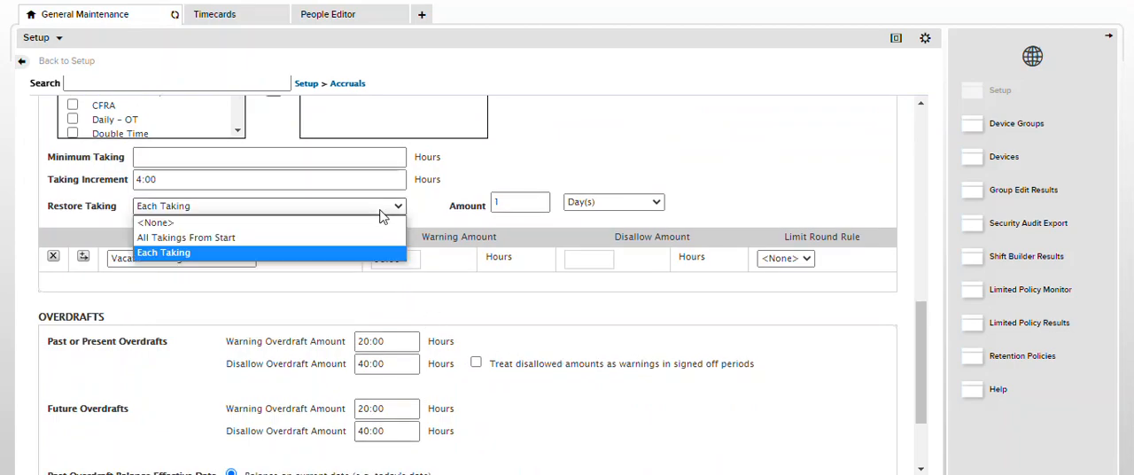
click(376, 237)
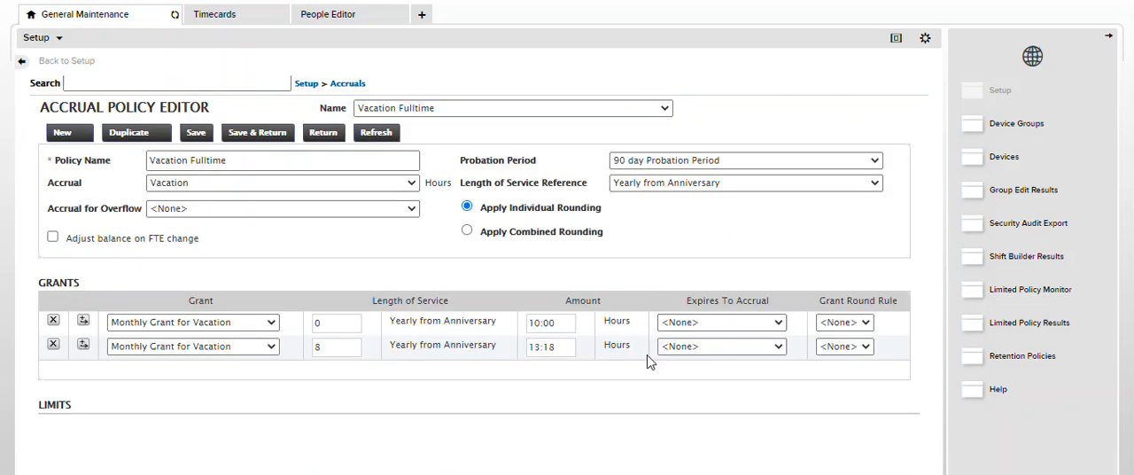
Check the Vacation Fulltime policy's grants, limits and takings settings, and save the policy
scroll(651, 354, down, 1)
scroll(642, 419, down, 4)
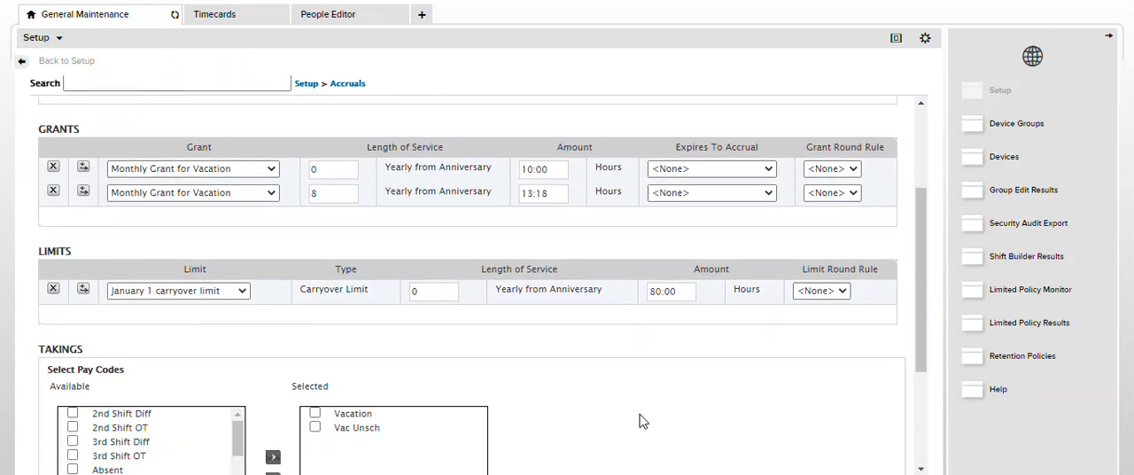
scroll(572, 422, up, 5)
scroll(607, 387, down, 3)
scroll(647, 393, down, 3)
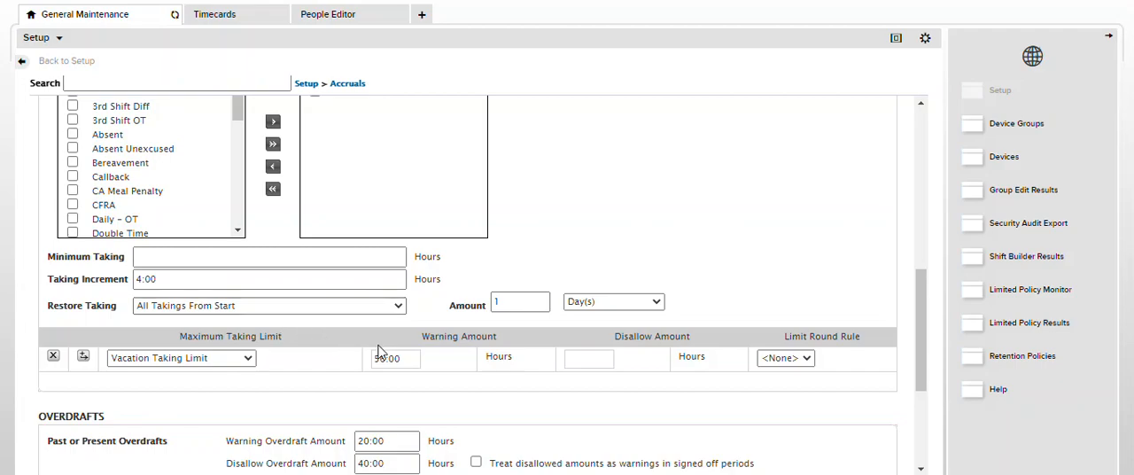
scroll(653, 311, up, 10)
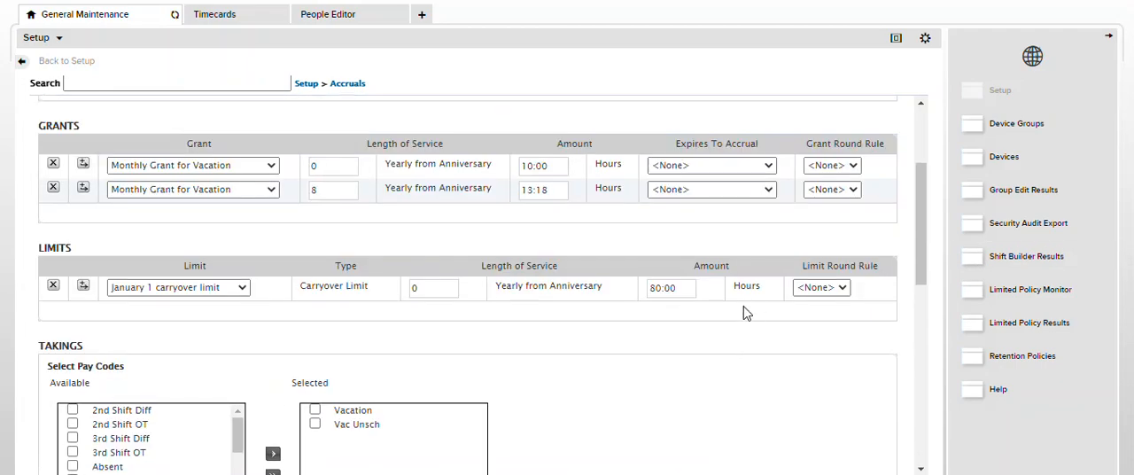
click(199, 134)
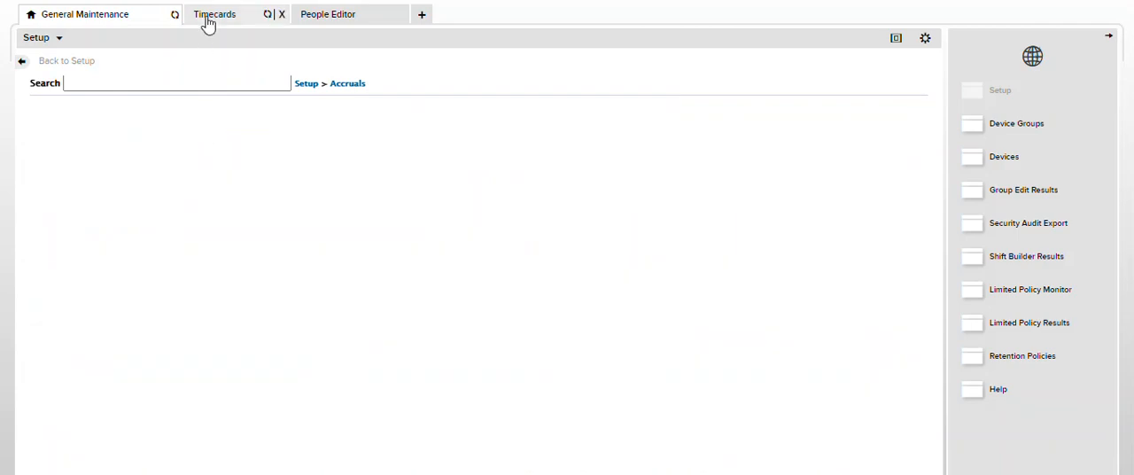
Return to the employee's timecard and switch it to the Current Pay Period
click(206, 19)
click(932, 137)
click(933, 67)
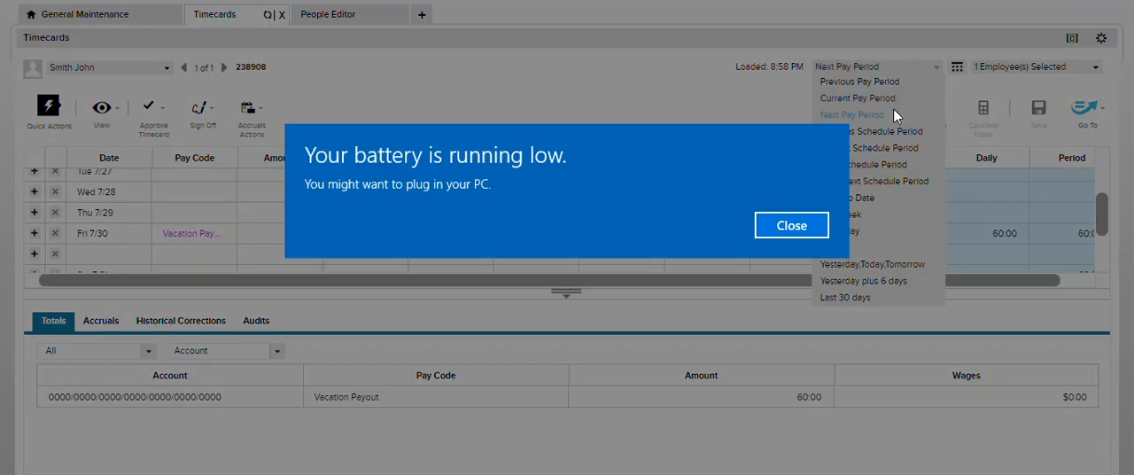
click(791, 226)
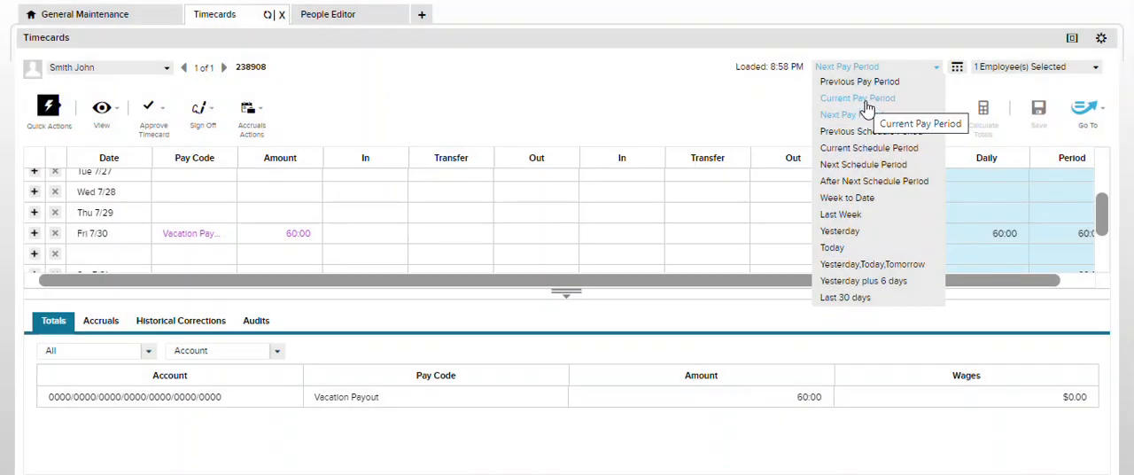
click(866, 106)
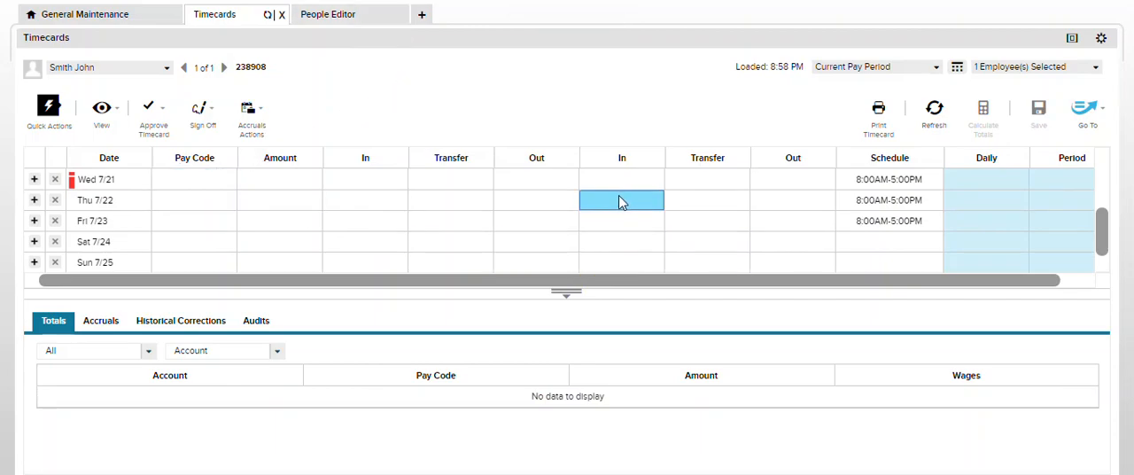
Add a Vacation pay code of 8:00 hours on Mon 7/19 and calculate the timecard totals
scroll(610, 214, up, 3)
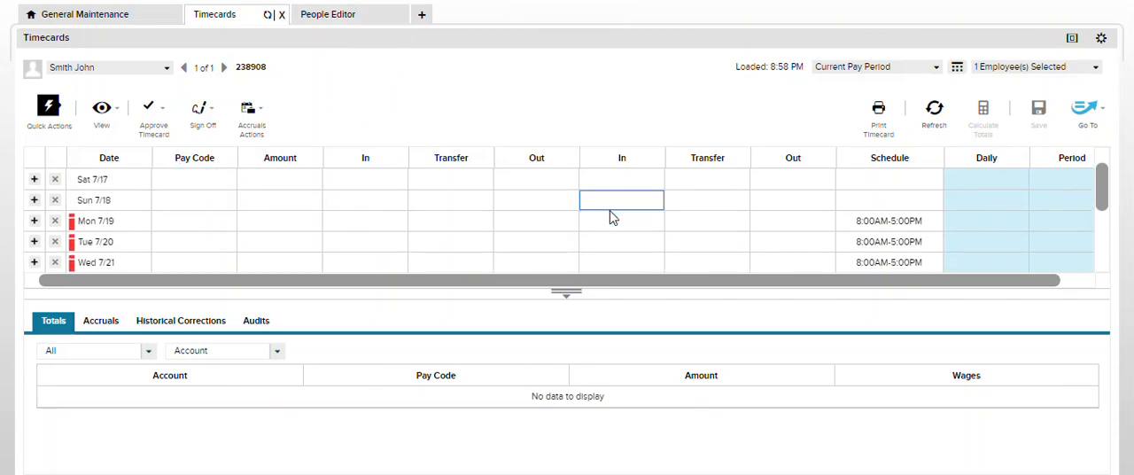
click(184, 227)
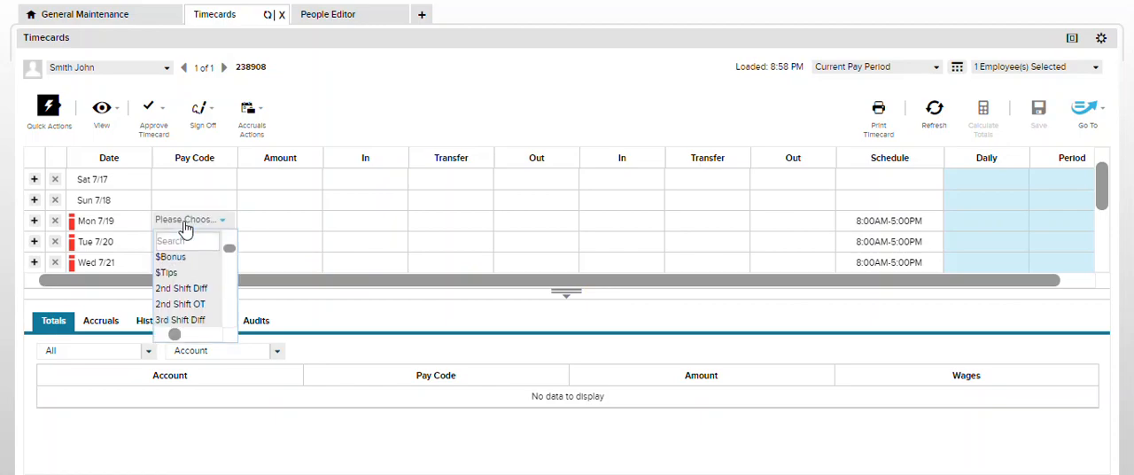
text(va)
key(Return)
click(272, 224)
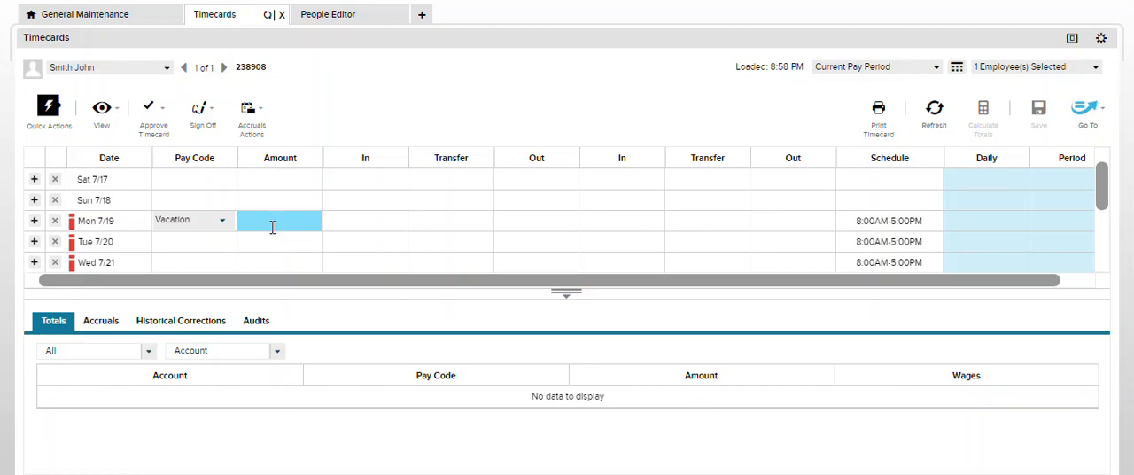
click(275, 248)
click(975, 118)
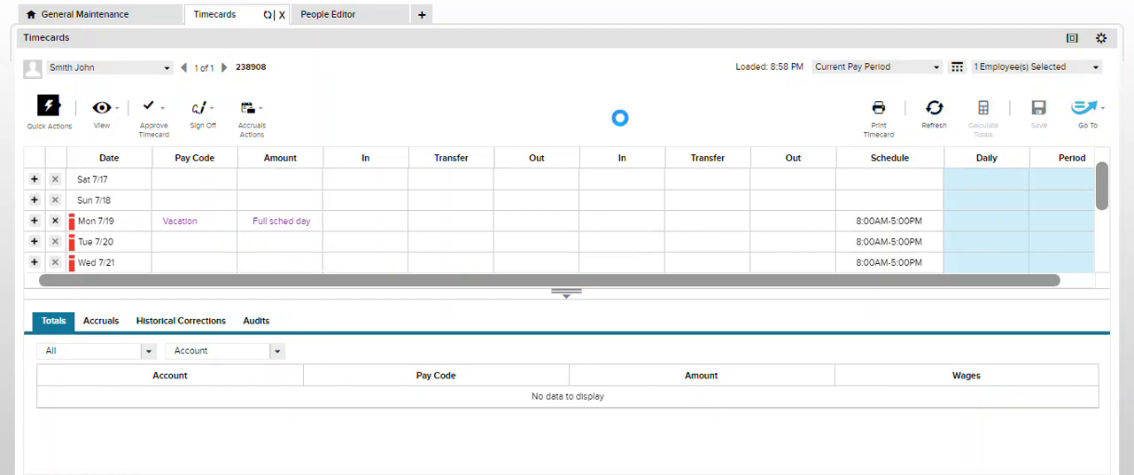
Compare the Vacation accrual balances on Sun 7/18 and Mon 7/19
click(97, 325)
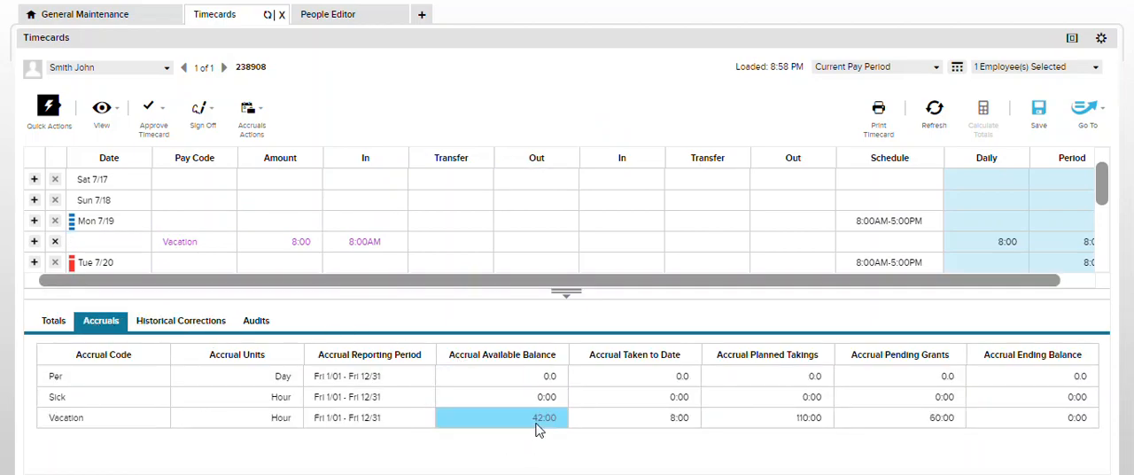
click(98, 203)
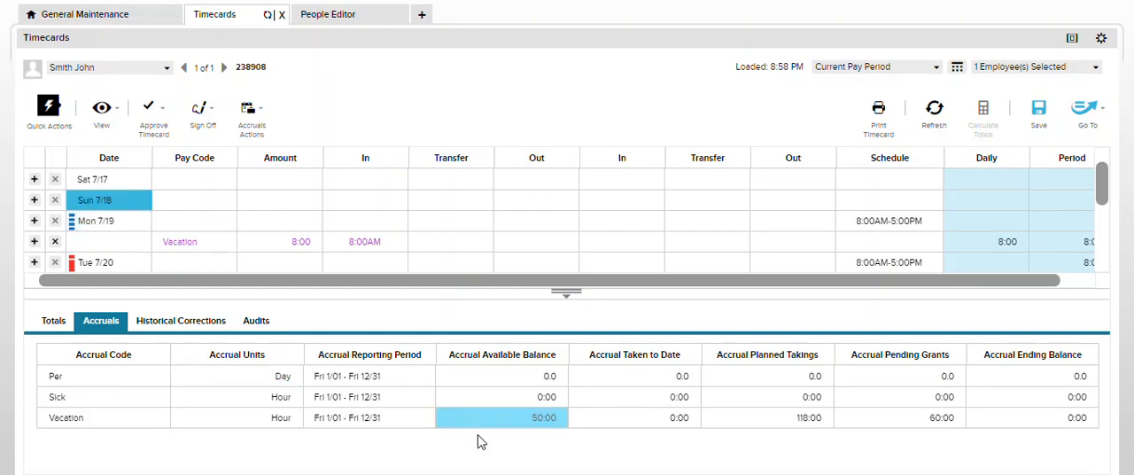
click(108, 227)
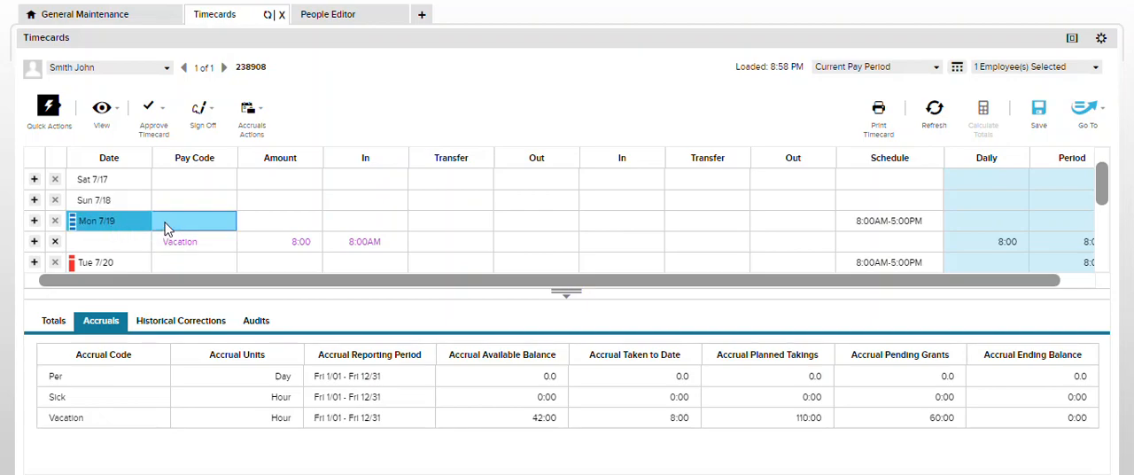
Return to the Vacation Fulltime policy and check its Restore Taking type and period
click(133, 15)
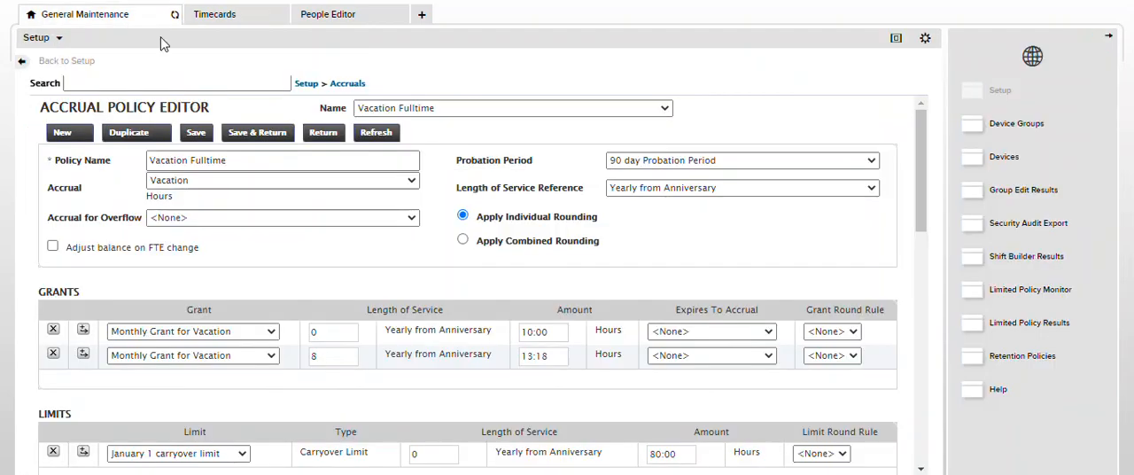
scroll(369, 343, down, 5)
scroll(370, 342, down, 3)
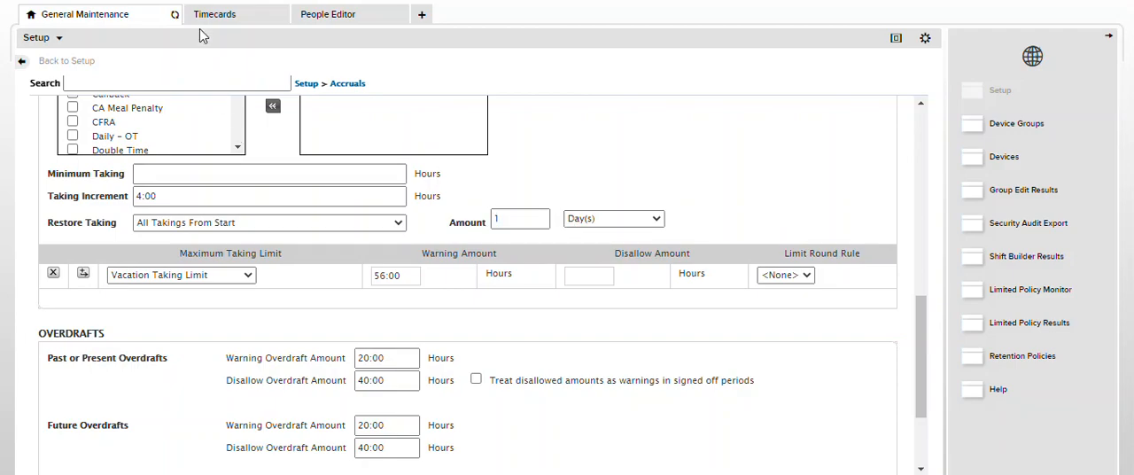
Go back to the timecard and examine the Vacation accrual balance on Tue 7/20 against the 7/19 taking
click(237, 18)
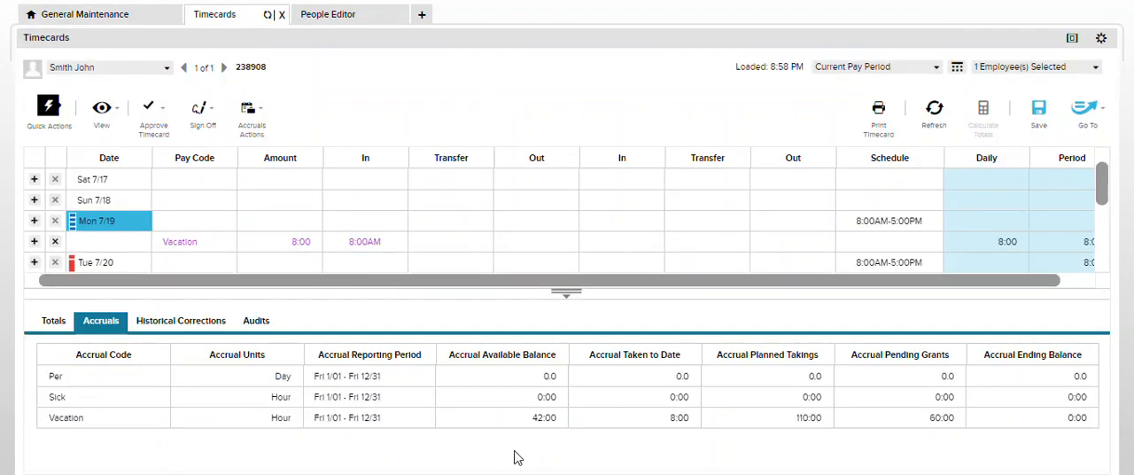
click(379, 217)
drag(1101, 190, 1101, 210)
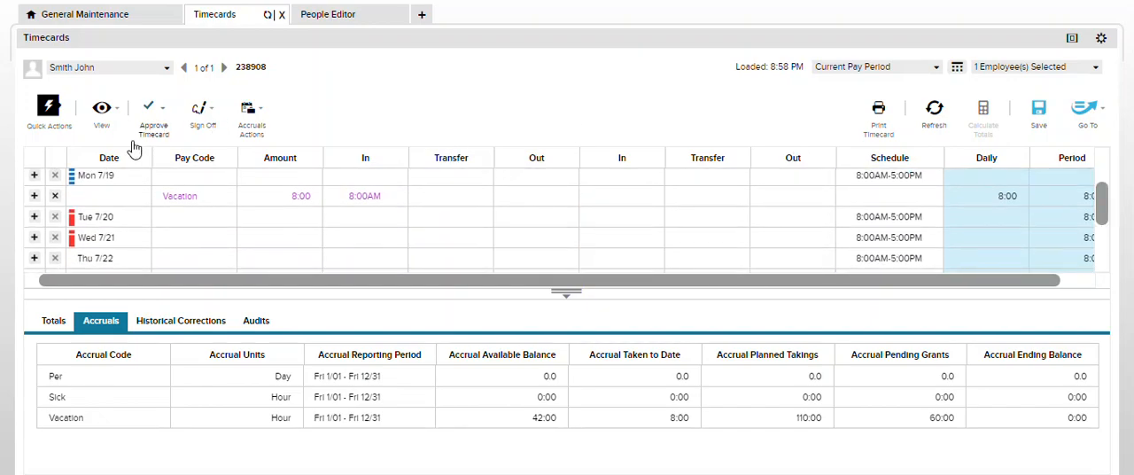
click(104, 225)
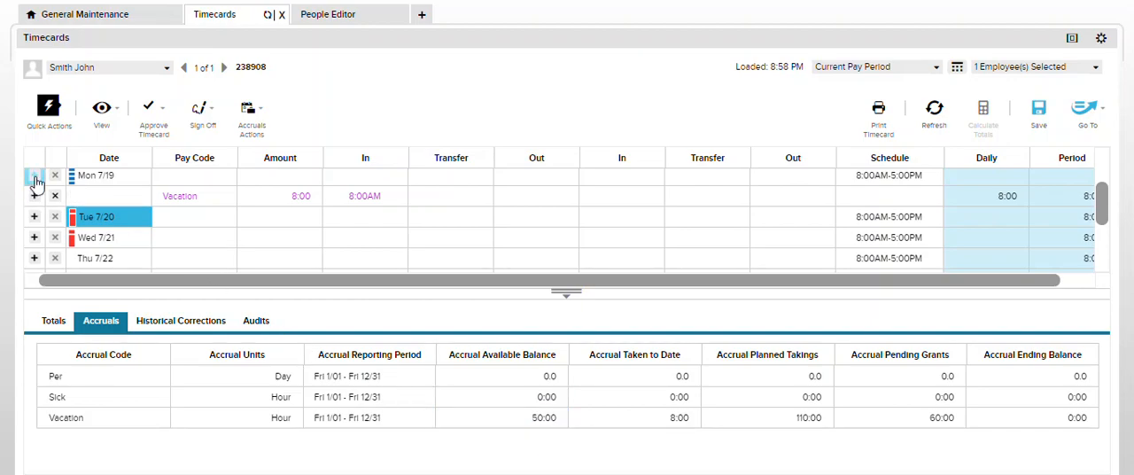
click(222, 219)
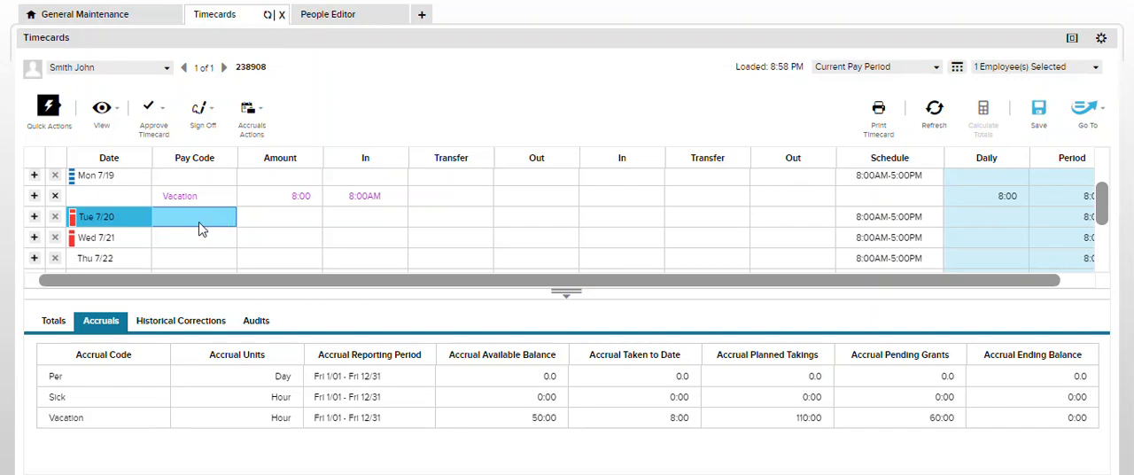
click(188, 204)
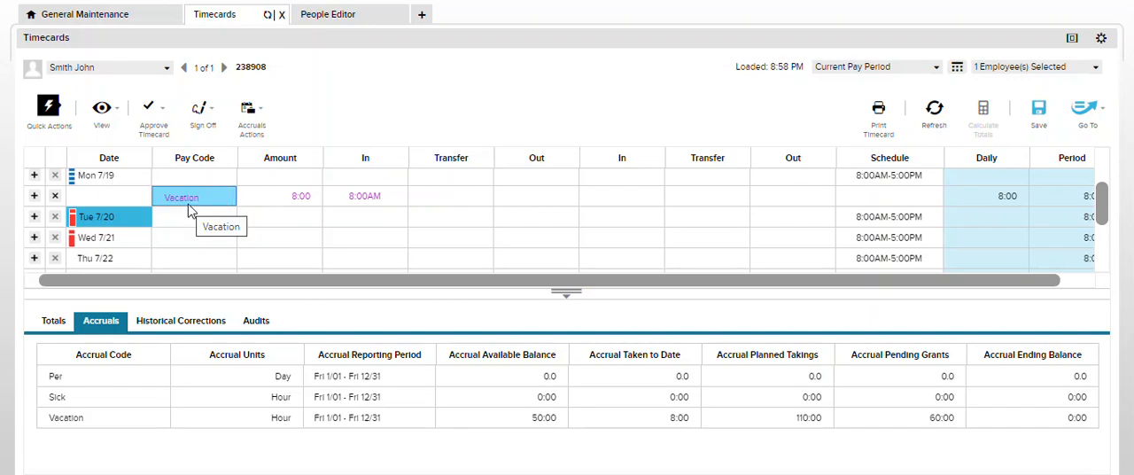
click(199, 222)
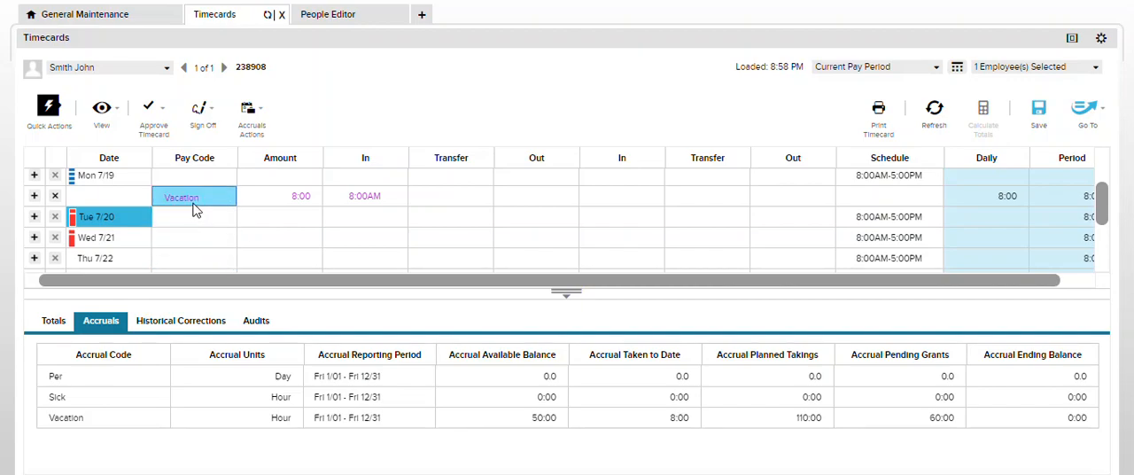
Review the available Restore Taking options in the Vacation Fulltime policy, and return to the timecard
click(131, 20)
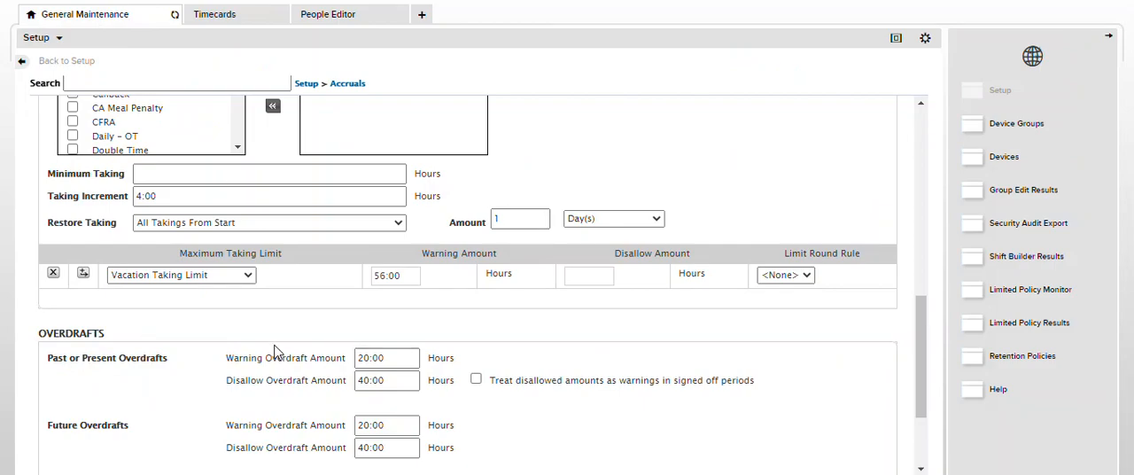
drag(86, 230, 118, 232)
click(102, 231)
click(395, 222)
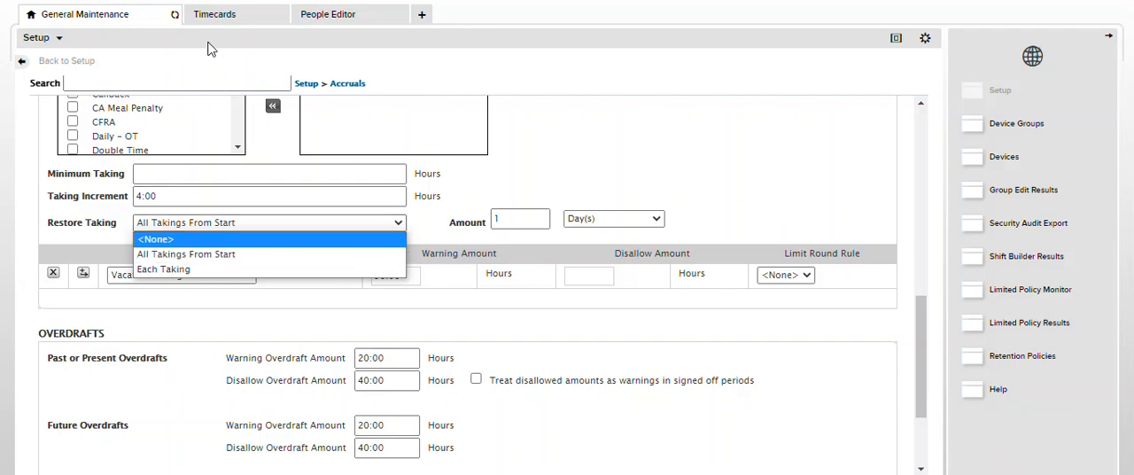
click(217, 15)
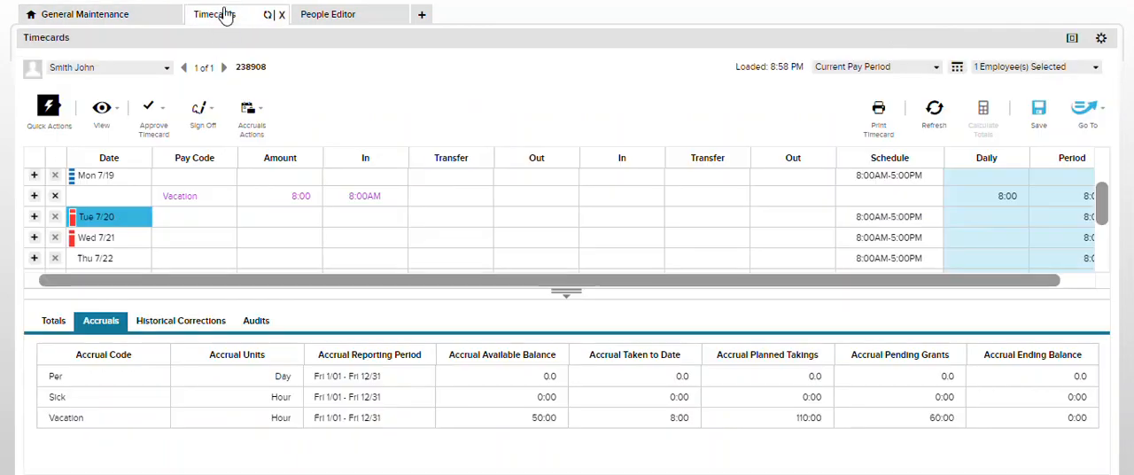
Choose Each Taking as the Restore Taking type in the Vacation Fulltime policy, and return to the 7/19 vacation entry on the timecard
click(106, 15)
click(213, 227)
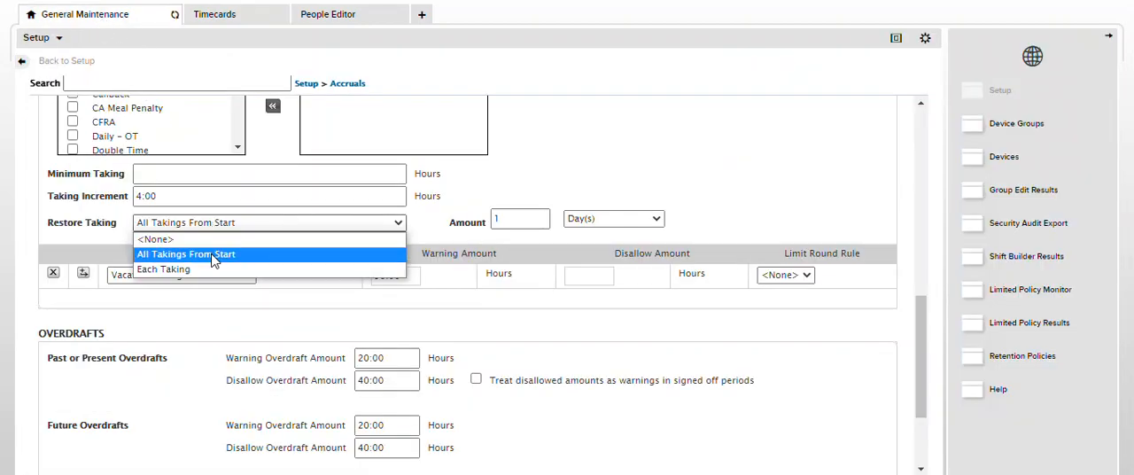
click(218, 278)
click(222, 16)
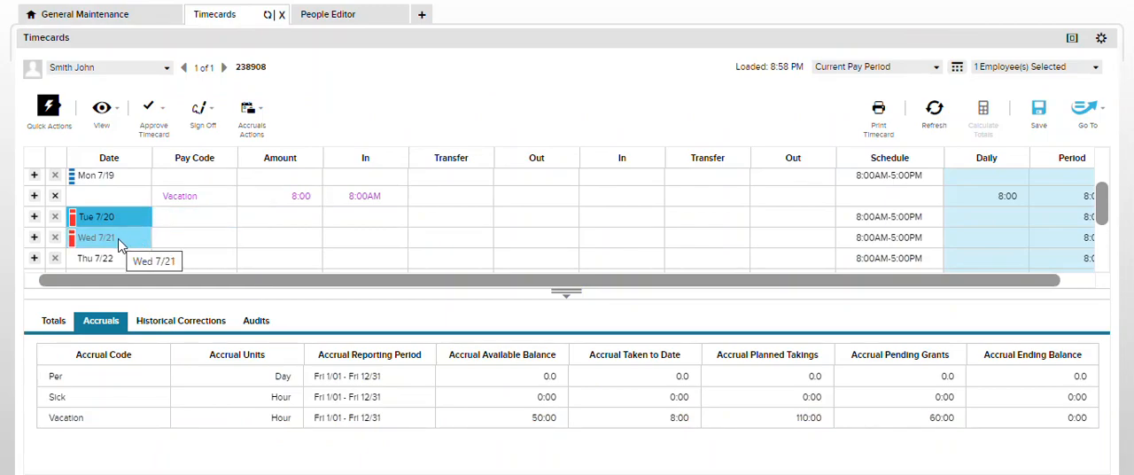
click(203, 204)
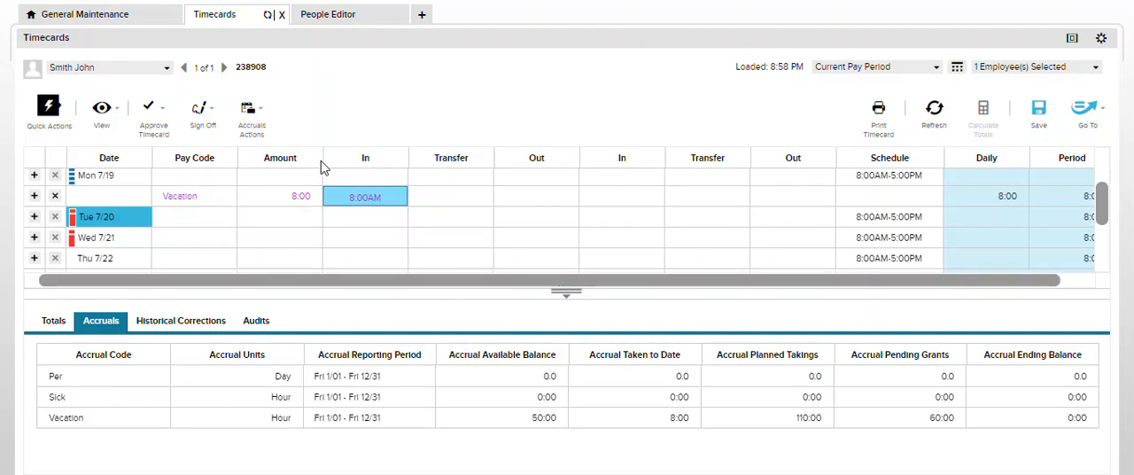
Reopen the Vacation Fulltime policy and review its Restore Taking, limit and pay code settings
click(101, 19)
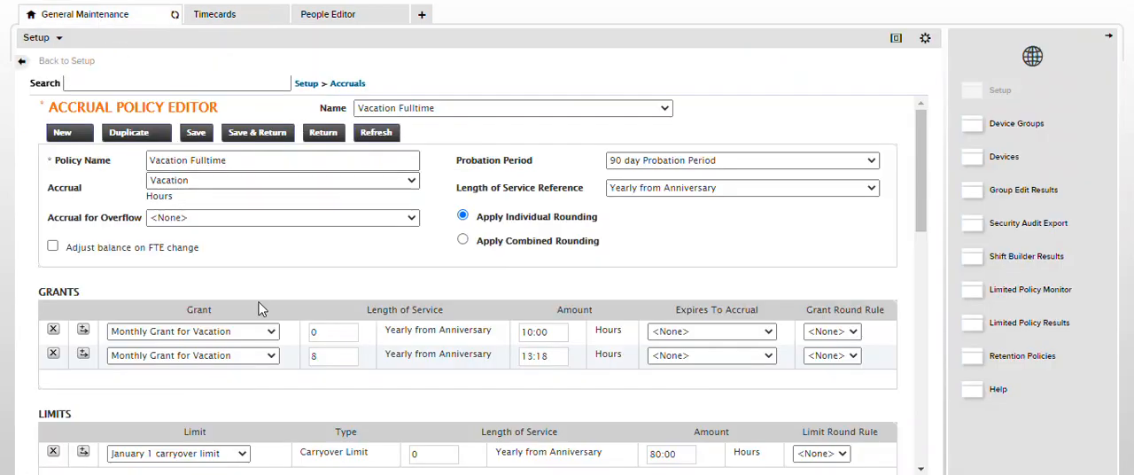
scroll(313, 372, down, 3)
scroll(313, 379, down, 5)
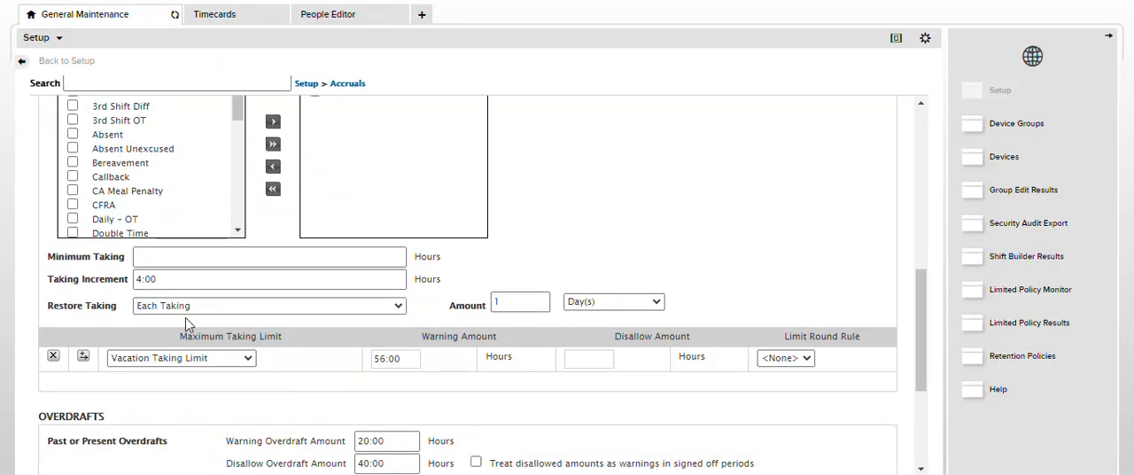
scroll(328, 302, down, 5)
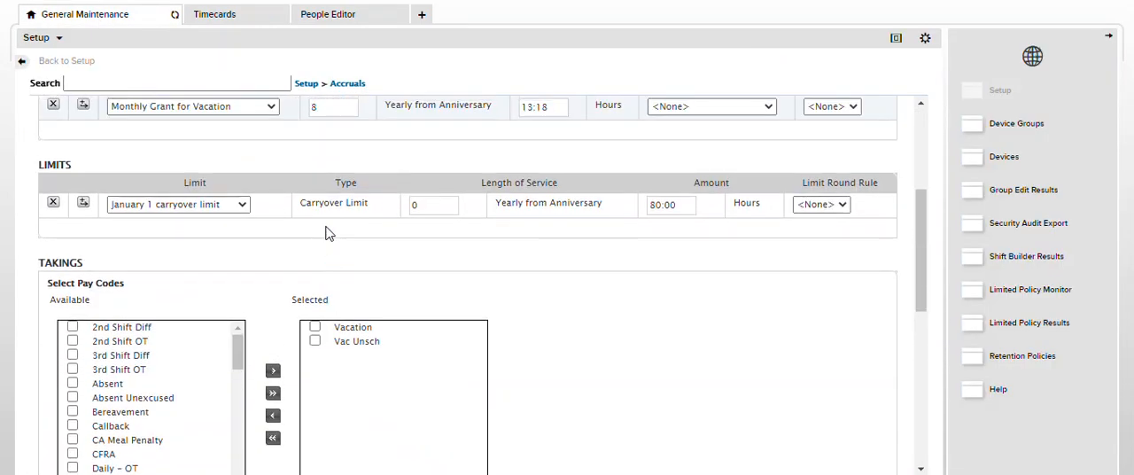
Leave the accrual policy for the Setup overview and expand the Pay Policies category
click(301, 83)
click(701, 264)
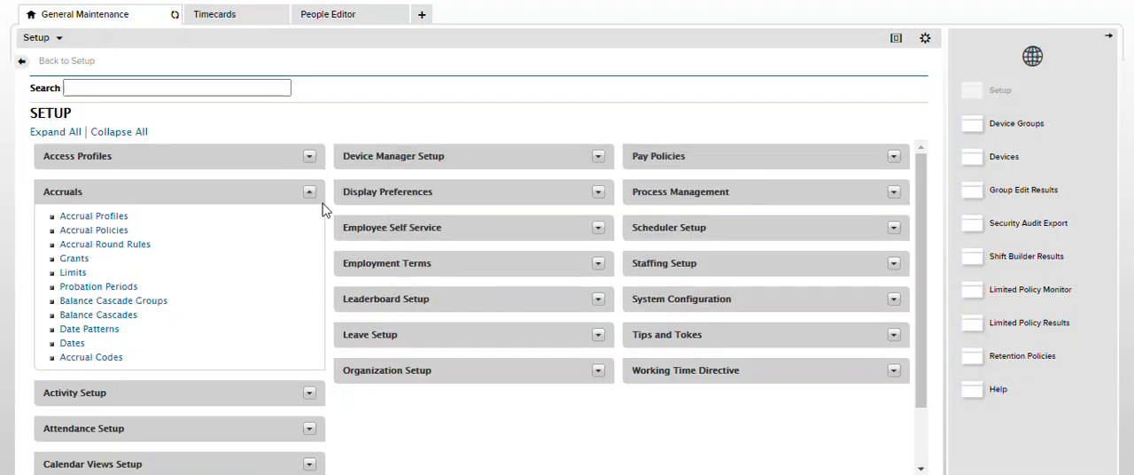
click(893, 156)
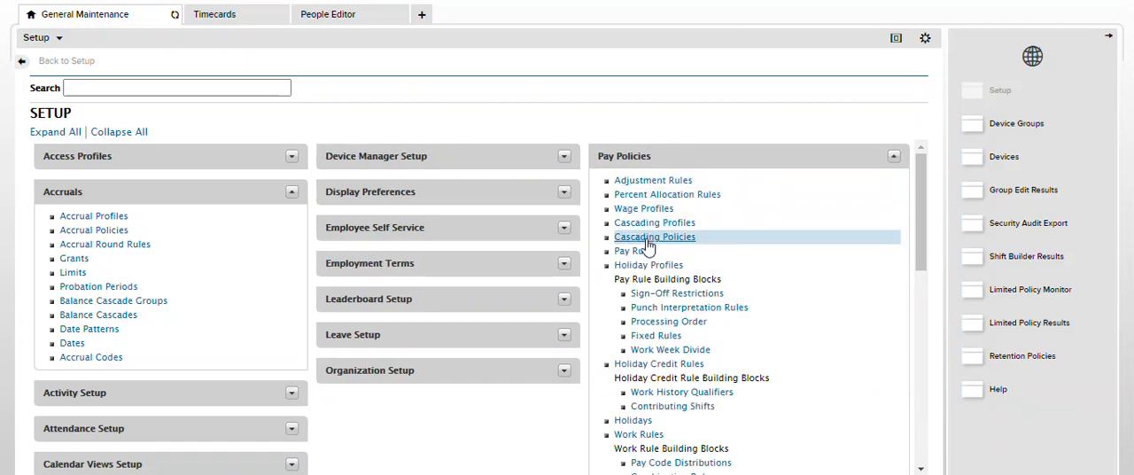